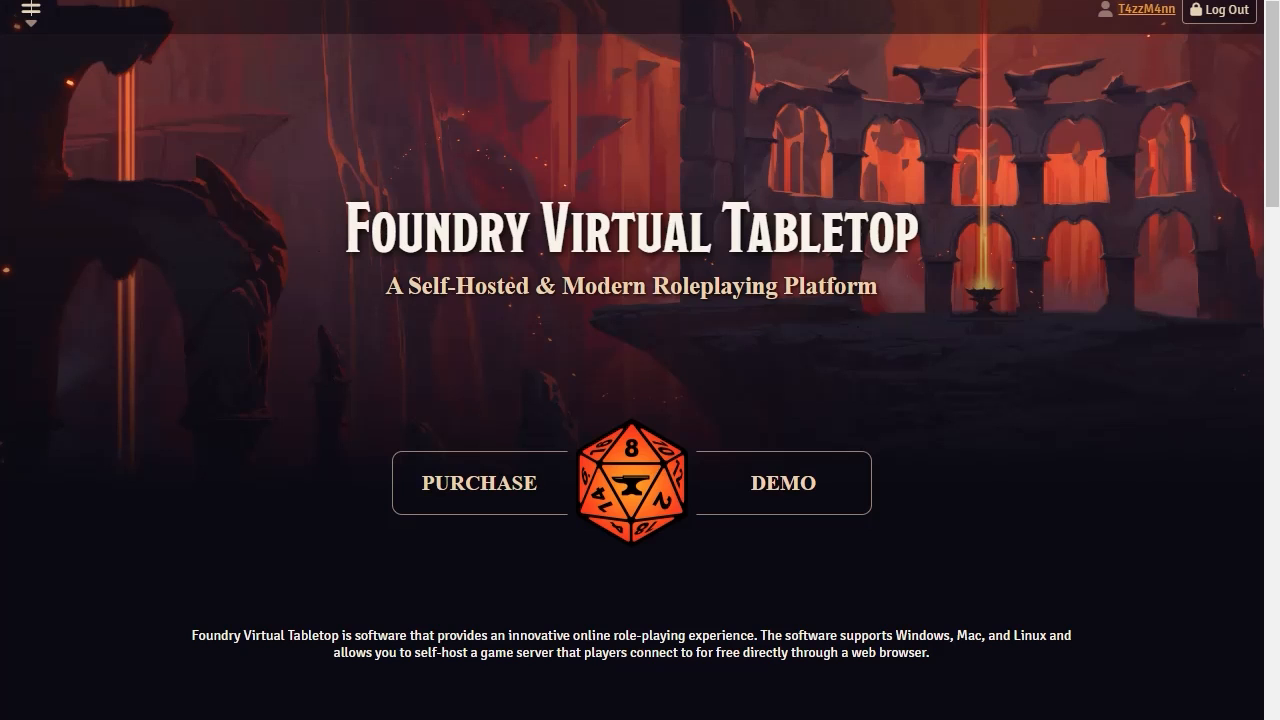
Open the Molten Hosting website, moltenhosting.com, in a new browser tab
key("ctrl+t")
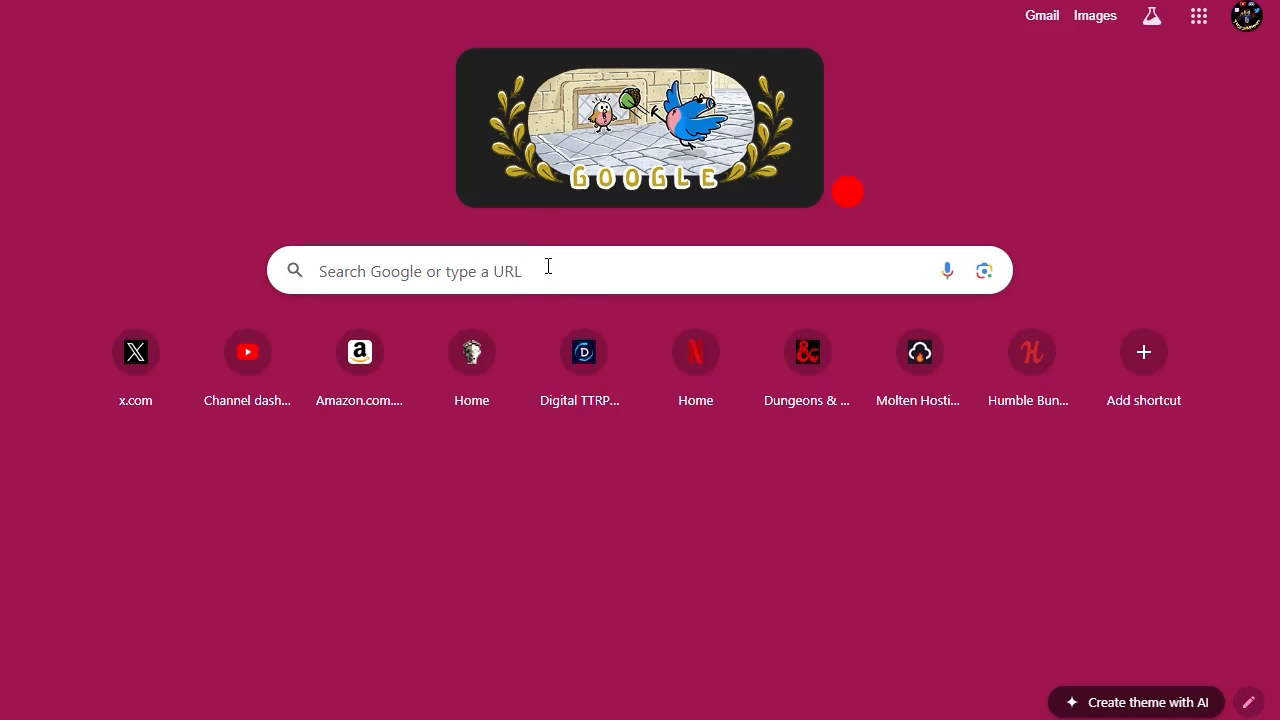
left_click(551, 279)
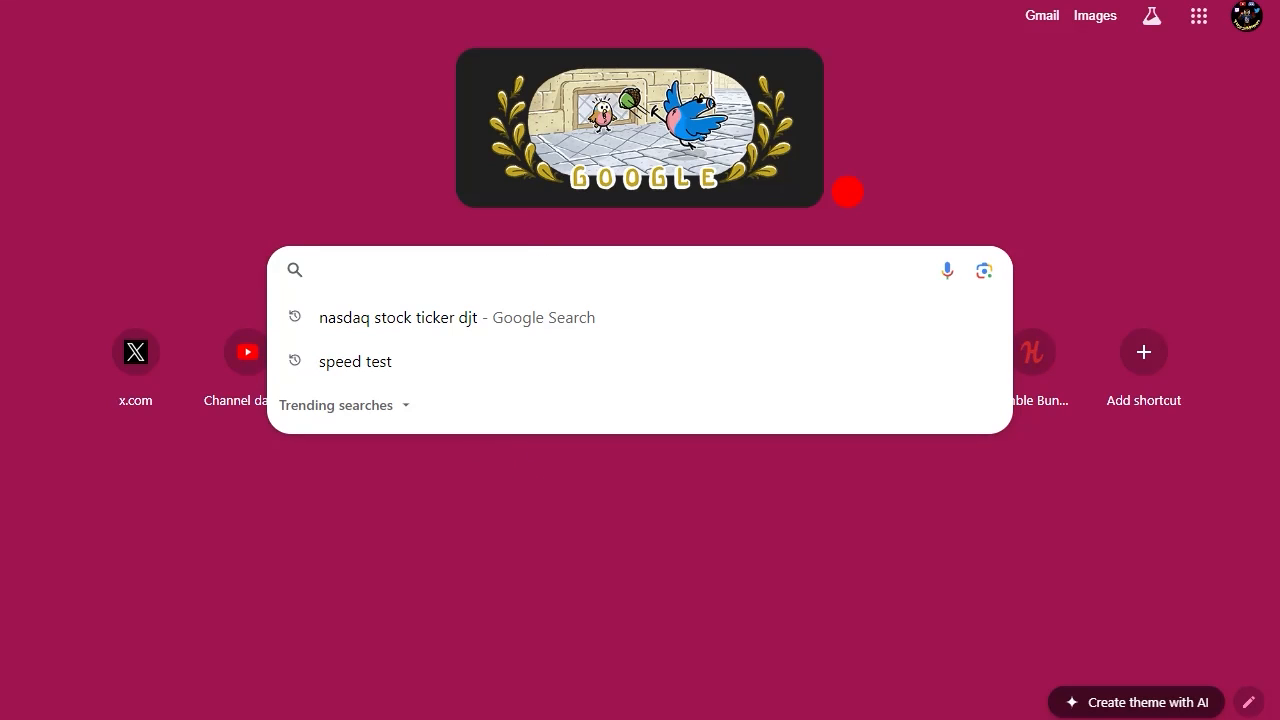
key("ctrl+l")
type("m")
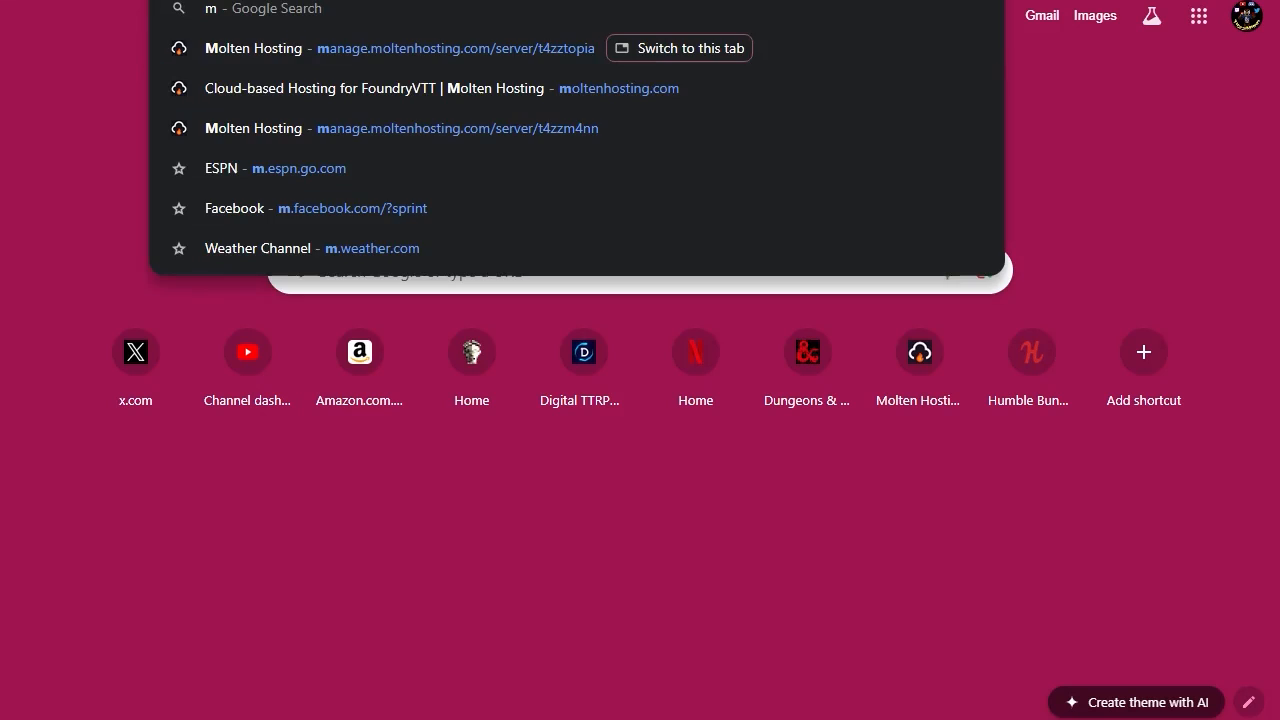
type("oltenho")
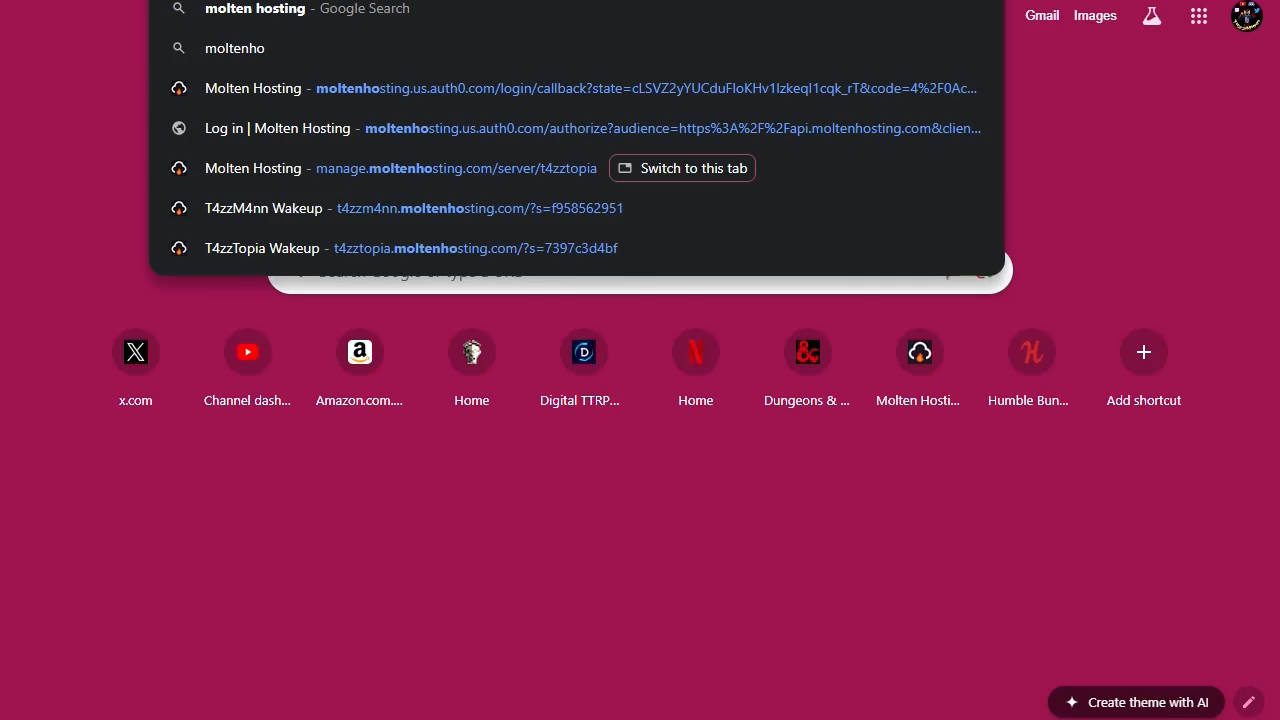
type("sting.com")
key("Return")
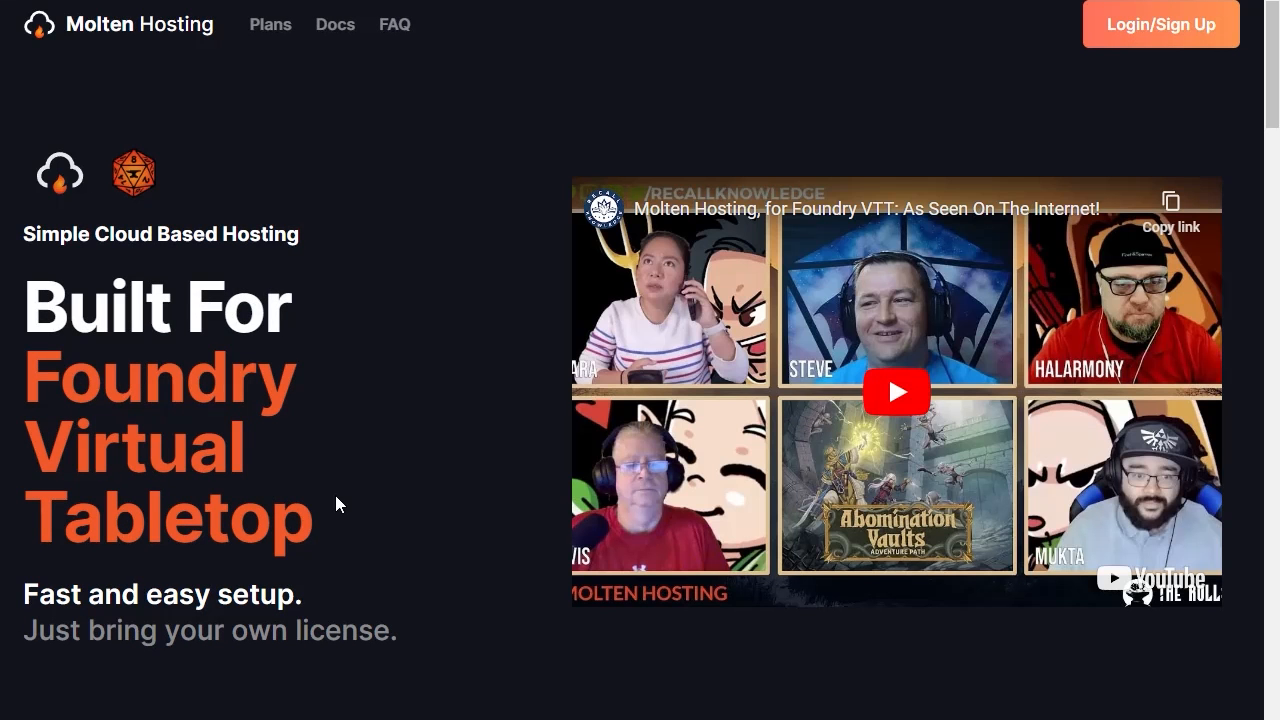
Examine the Basic, Pro and Elite hosting plans, comparing storage and included features, and look over the FAQ
left_click(280, 37)
scroll(466, 394, "down", 3)
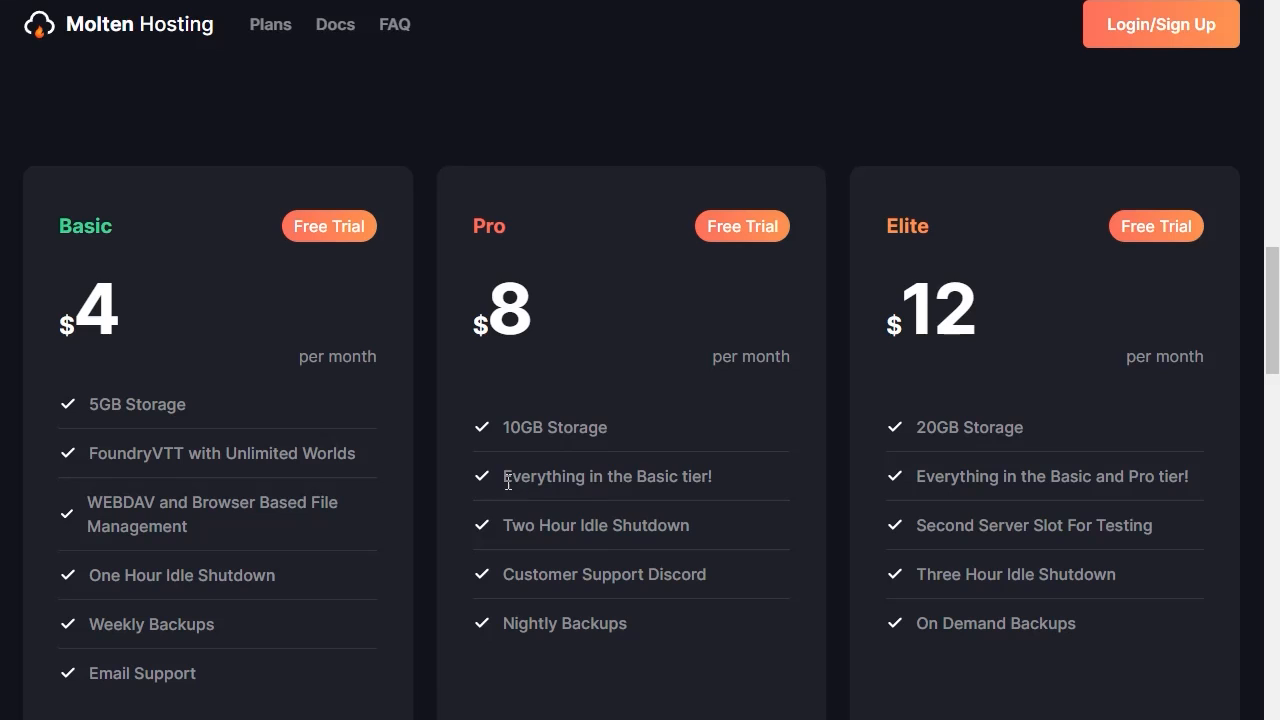
left_click_drag(508, 483, 727, 484)
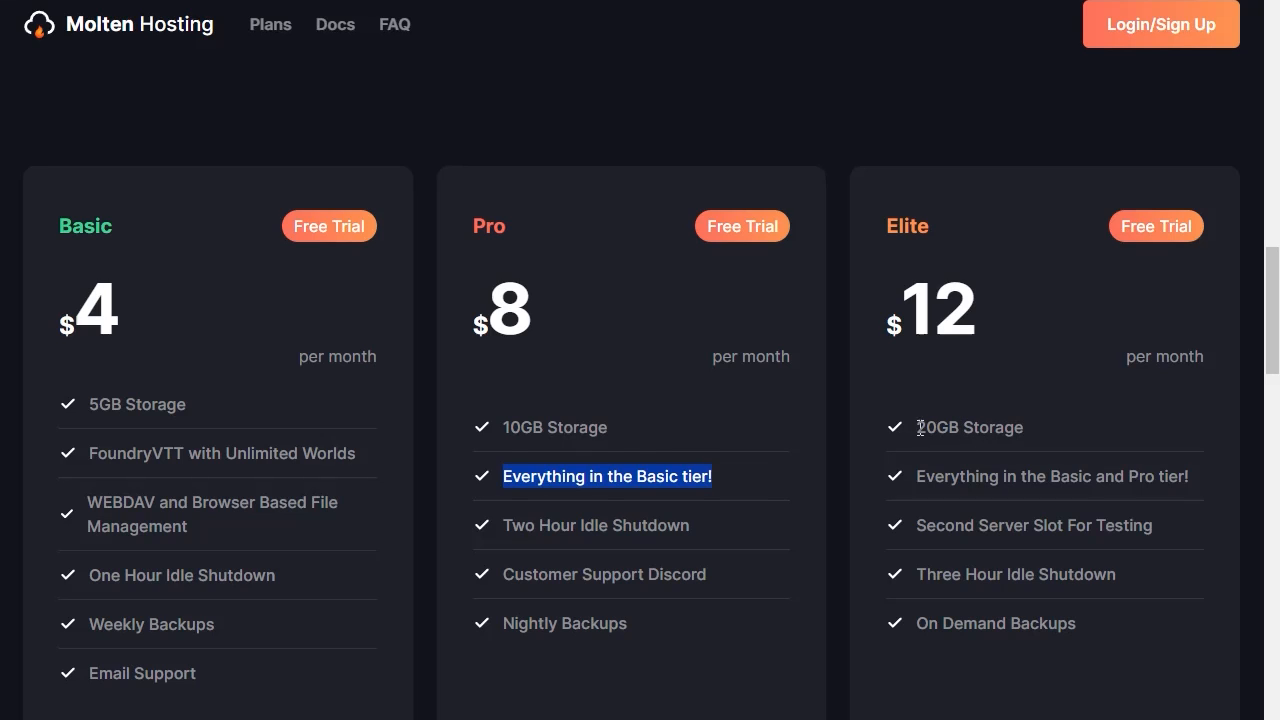
left_click_drag(916, 427, 938, 427)
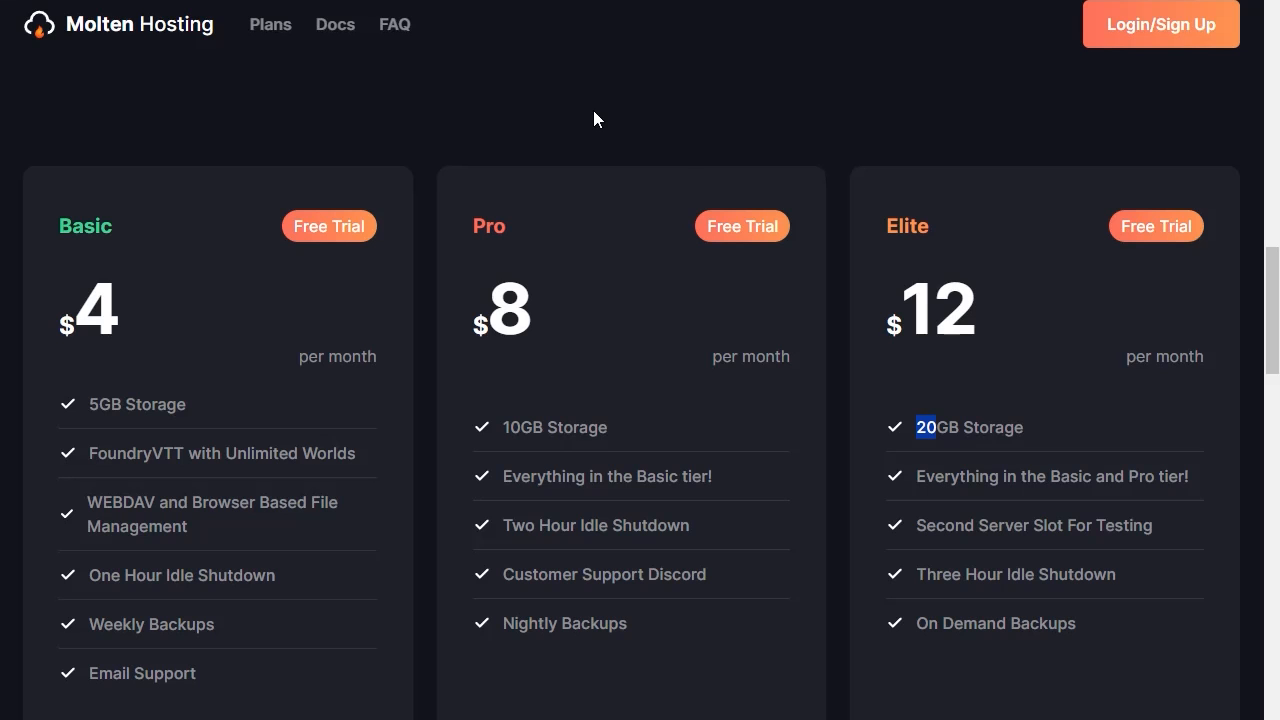
scroll(743, 250, "down", 6)
scroll(777, 251, "down", 10)
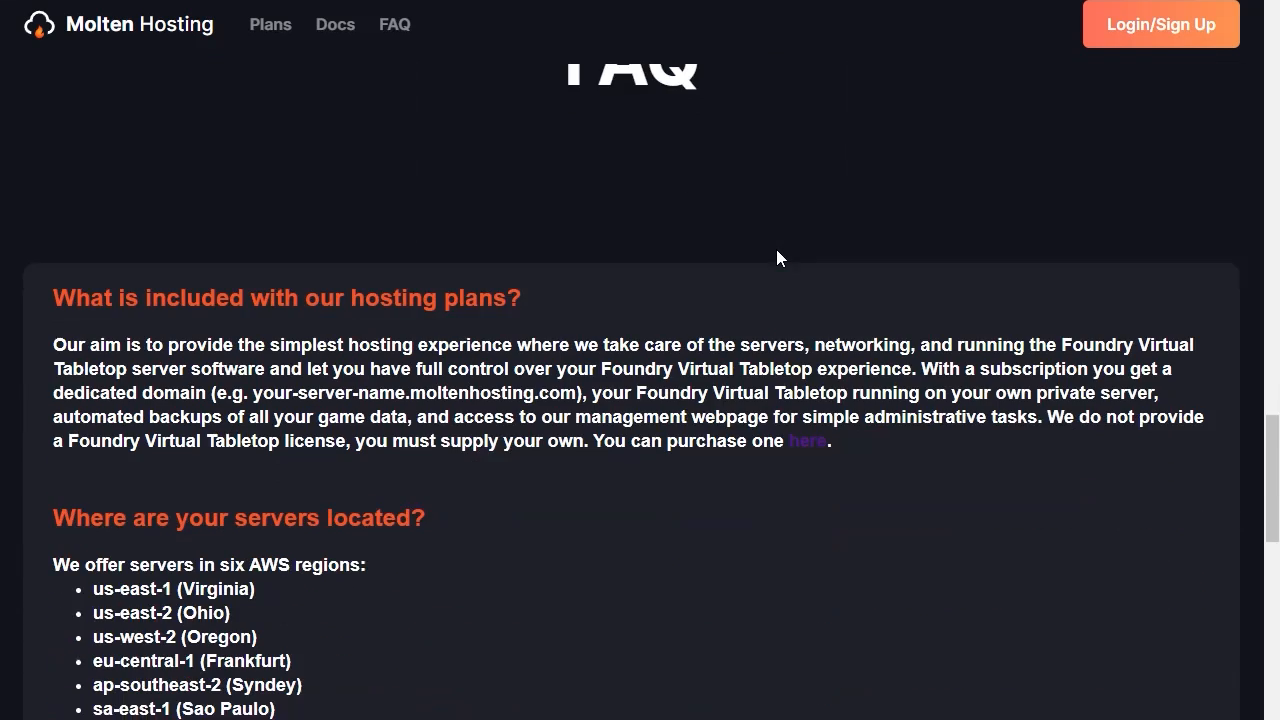
scroll(777, 251, "up", 15)
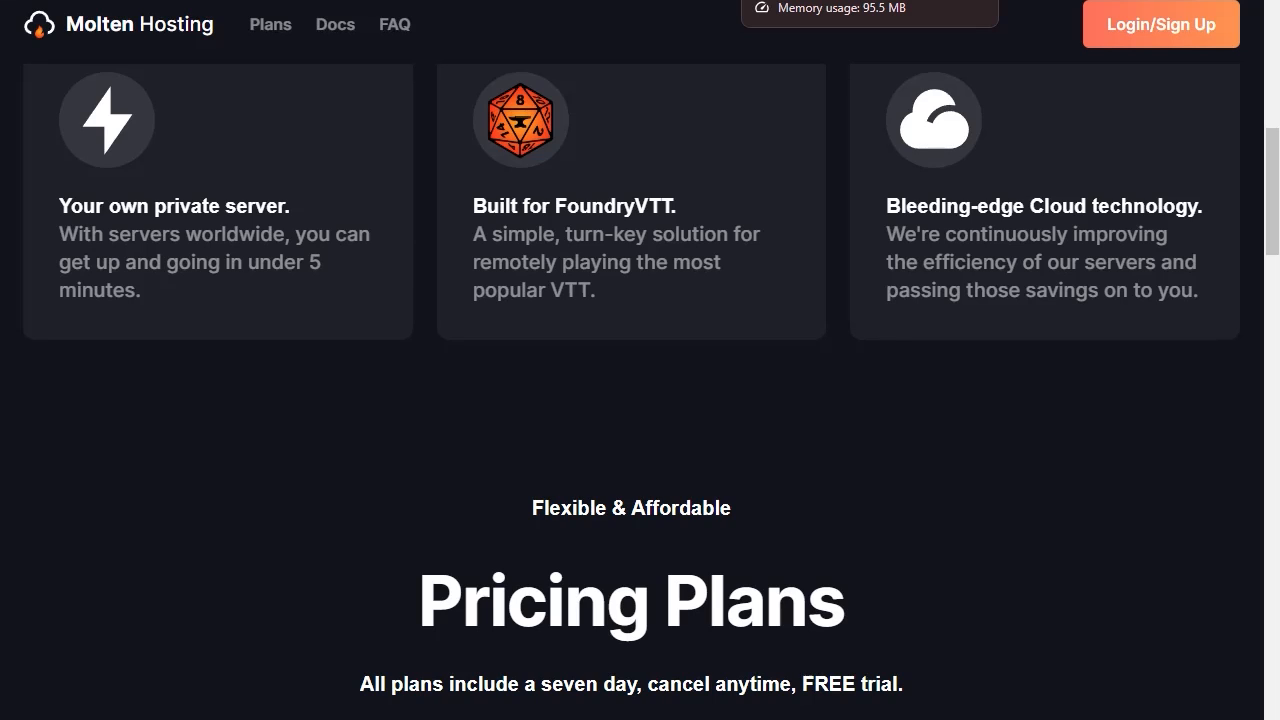
Switch to the Foundry Virtual Tabletop website and examine the software license purchase page
left_click(800, 0)
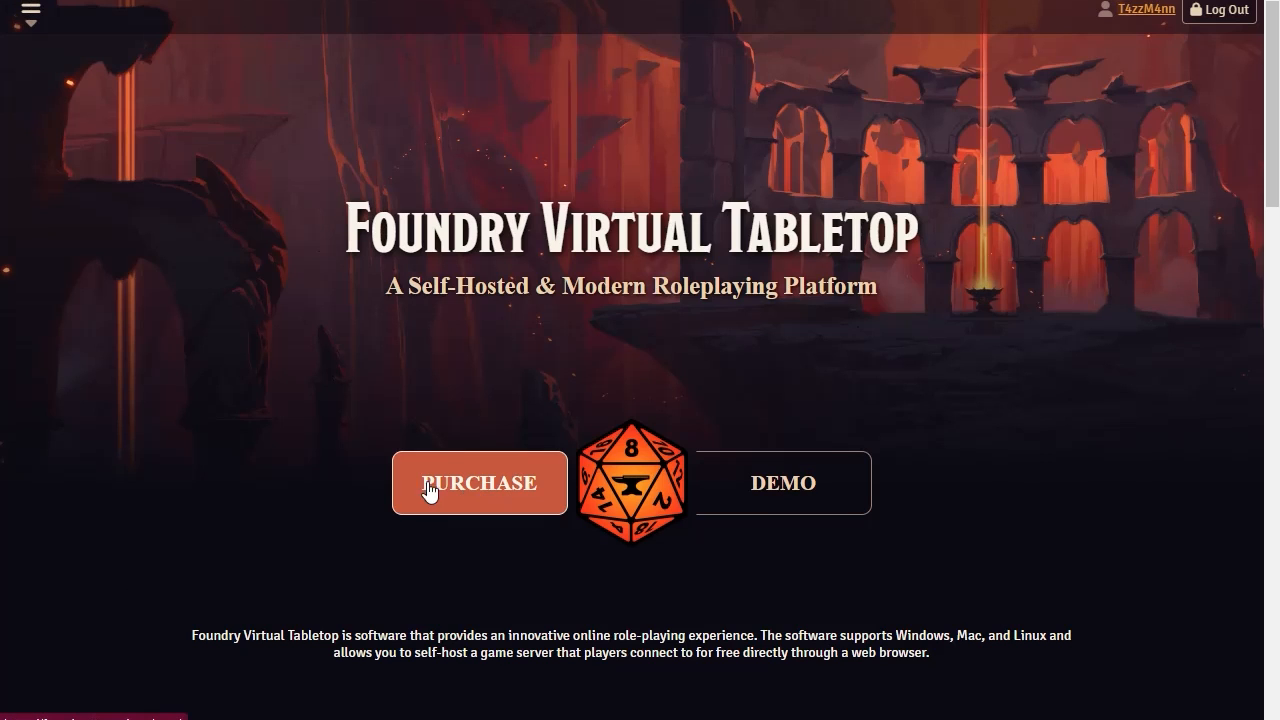
left_click(477, 470)
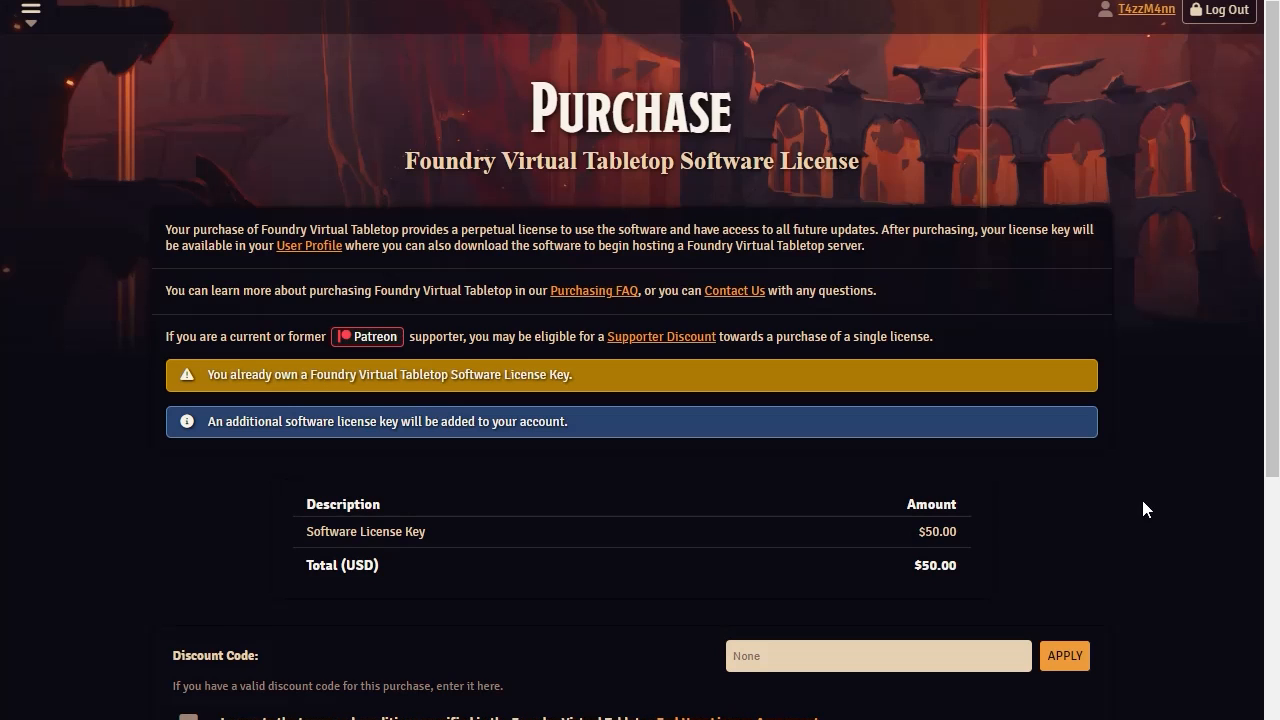
scroll(1145, 509, "down", 2)
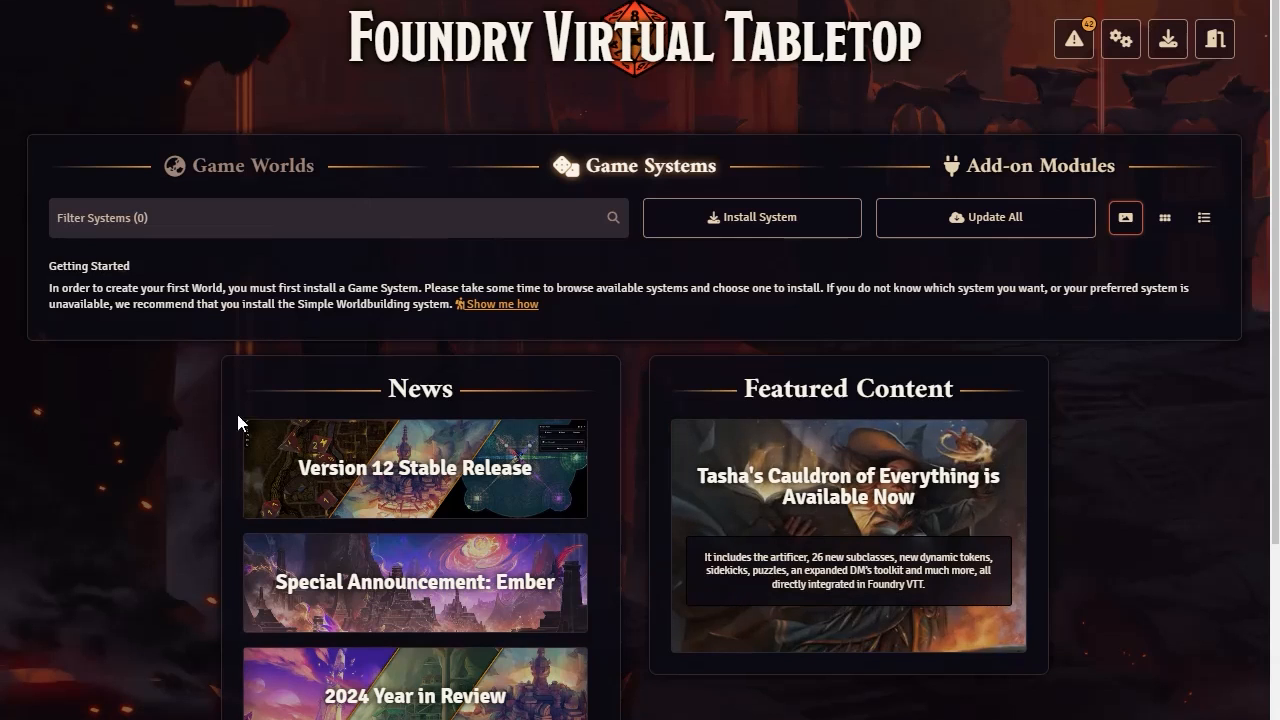
Look over the Foundry setup screen, including the Game Systems area, News and Featured Content
scroll(429, 563, "down", 3)
scroll(908, 434, "up", 1)
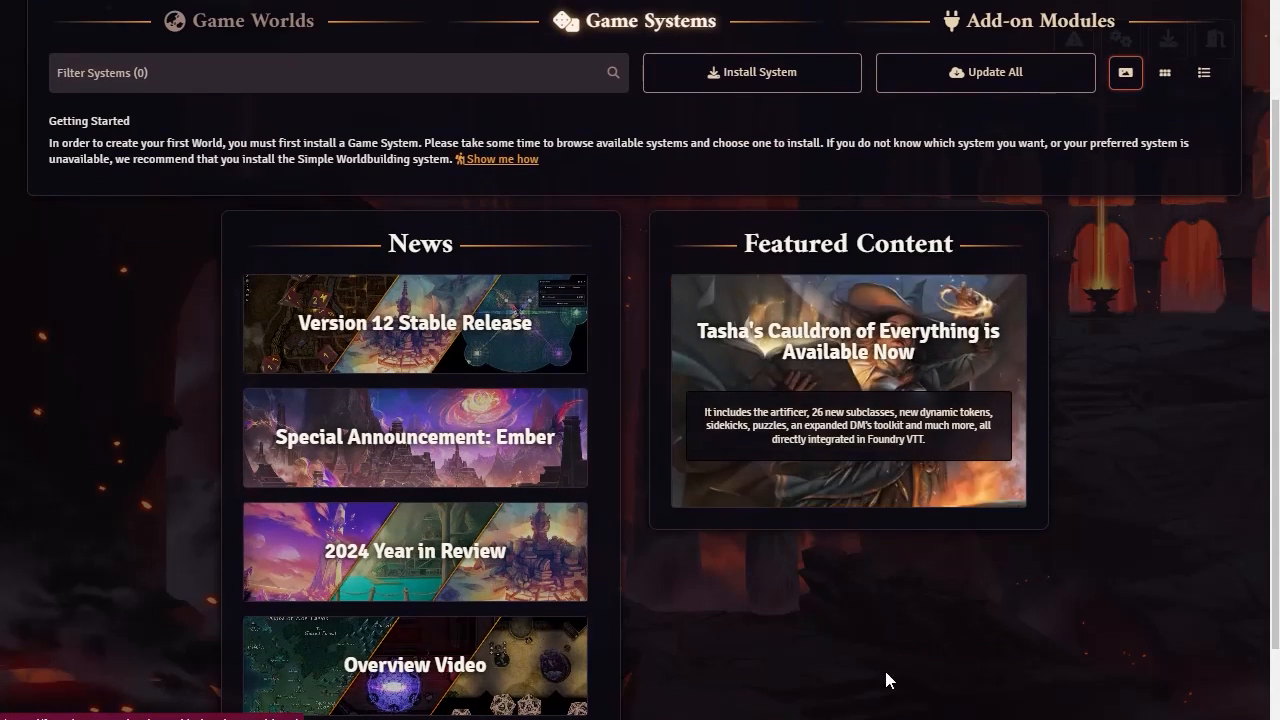
scroll(886, 680, "down", 1)
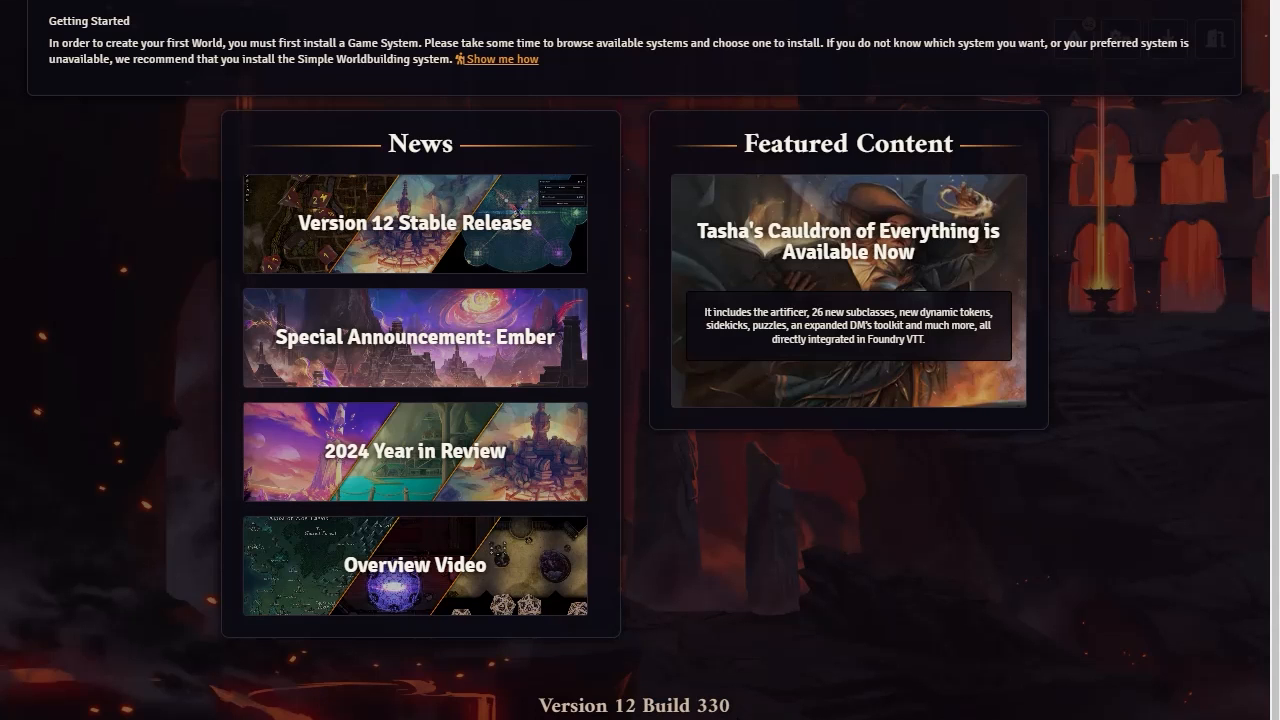
scroll(789, 712, "up", 3)
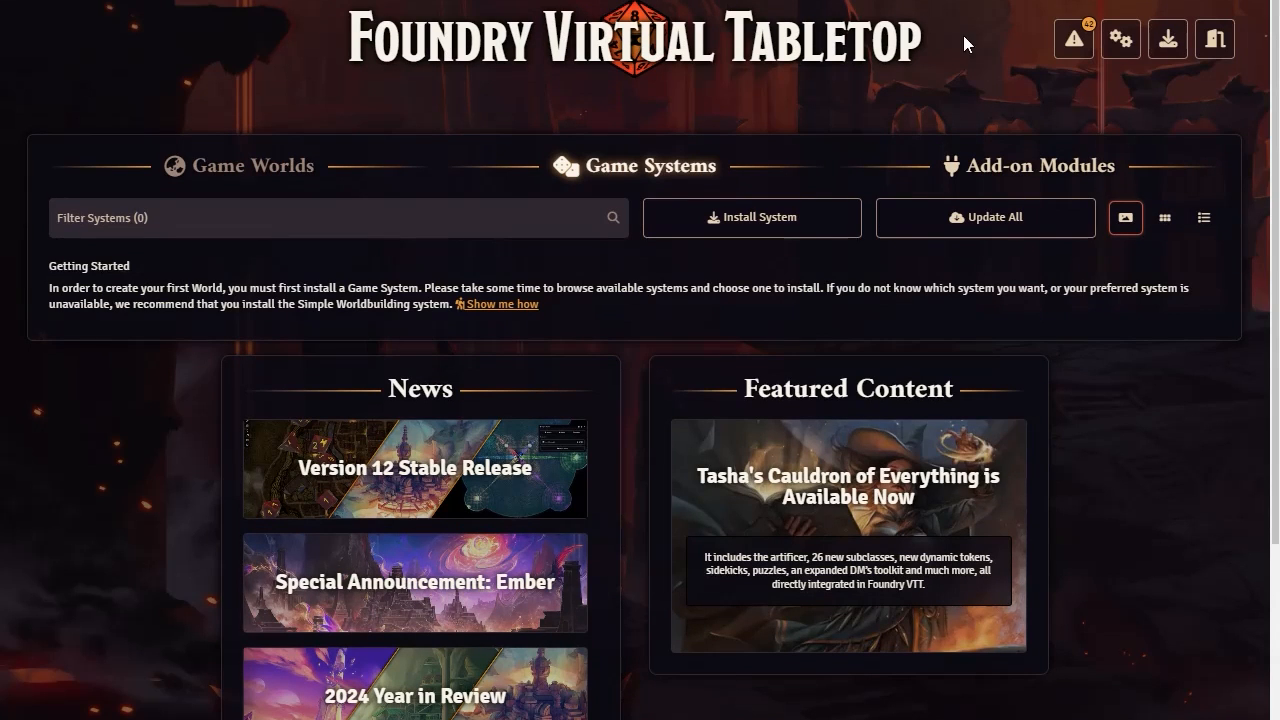
Examine the package warnings for the add-on modules and close the list
left_click(1076, 42)
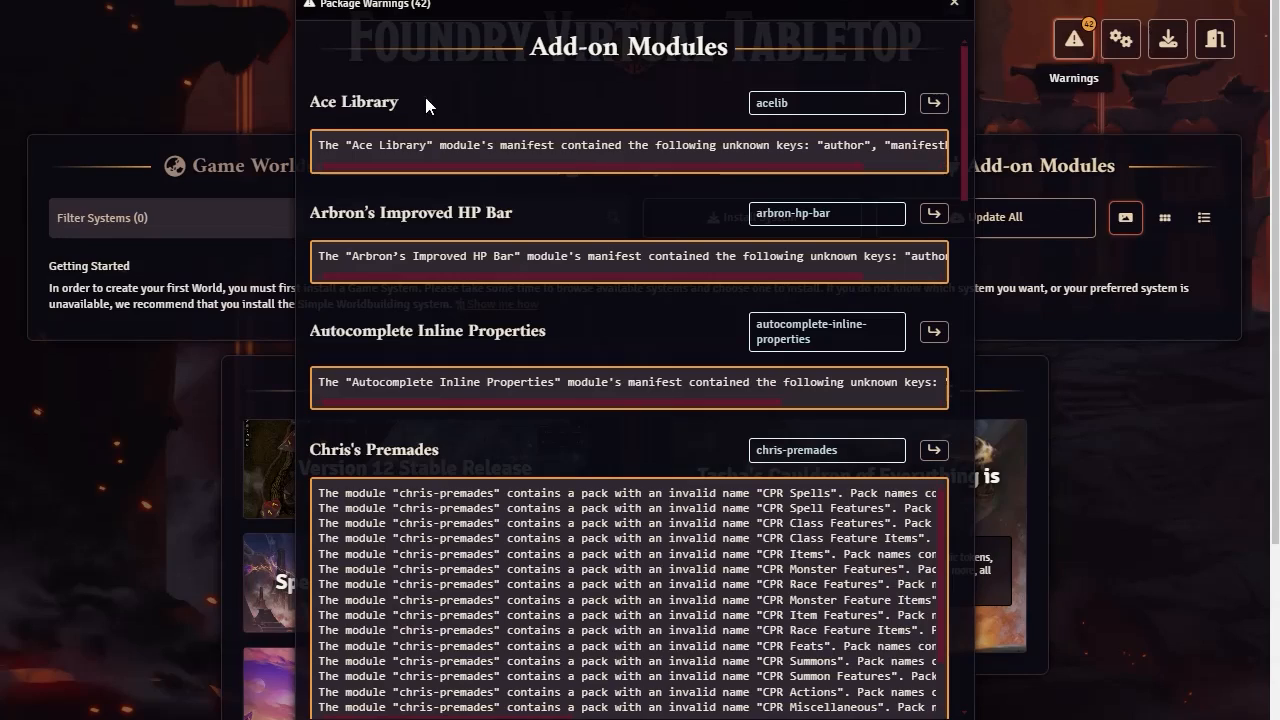
scroll(490, 198, "down", 3)
scroll(489, 197, "down", 15)
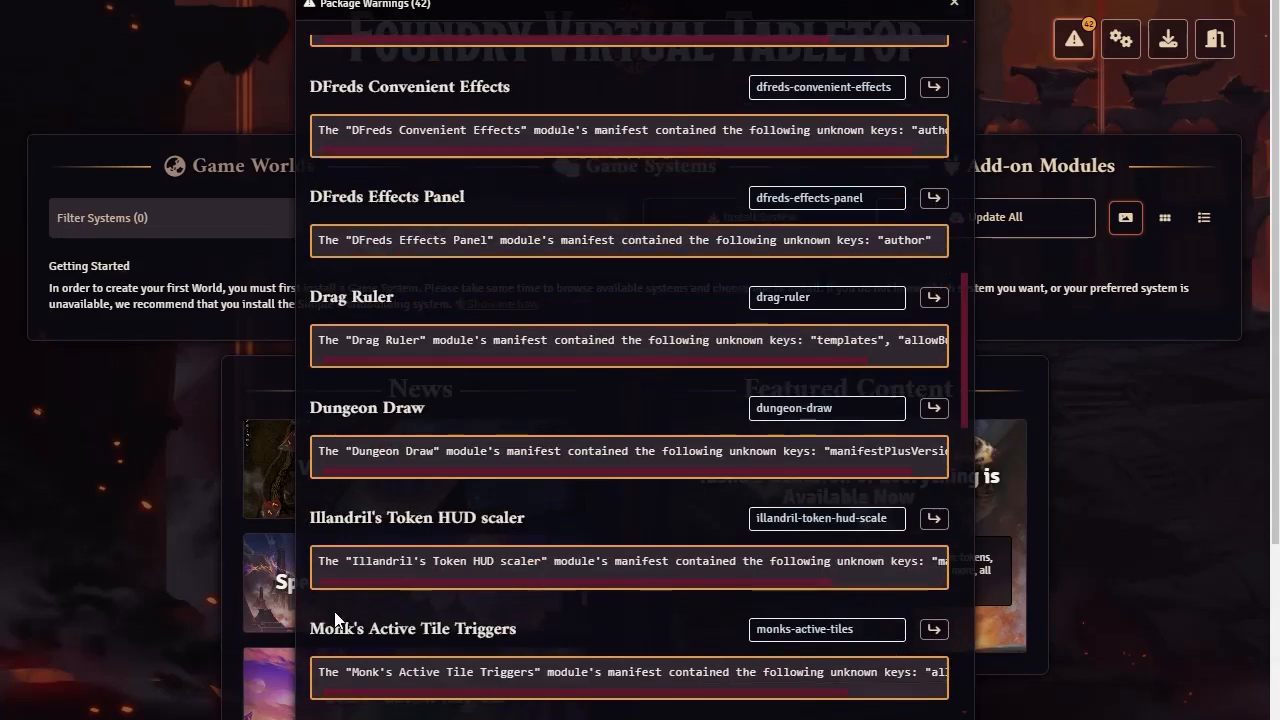
scroll(339, 611, "down", 7)
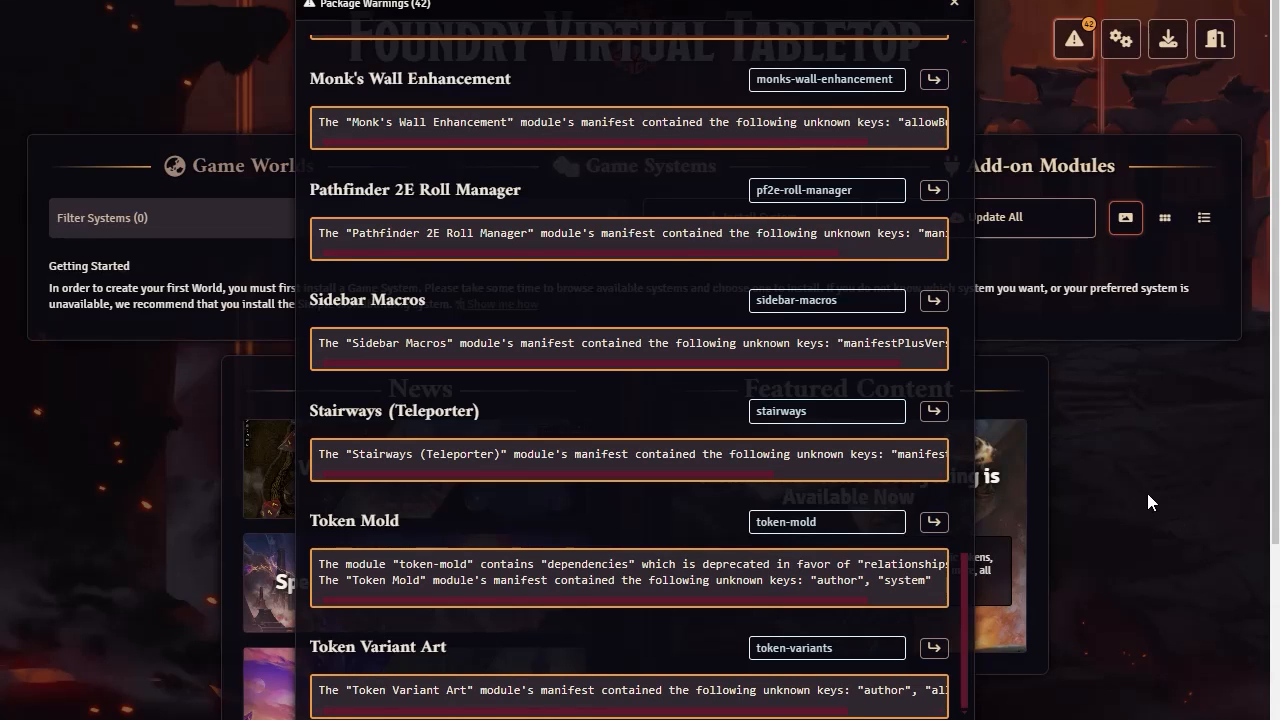
left_click(955, 8)
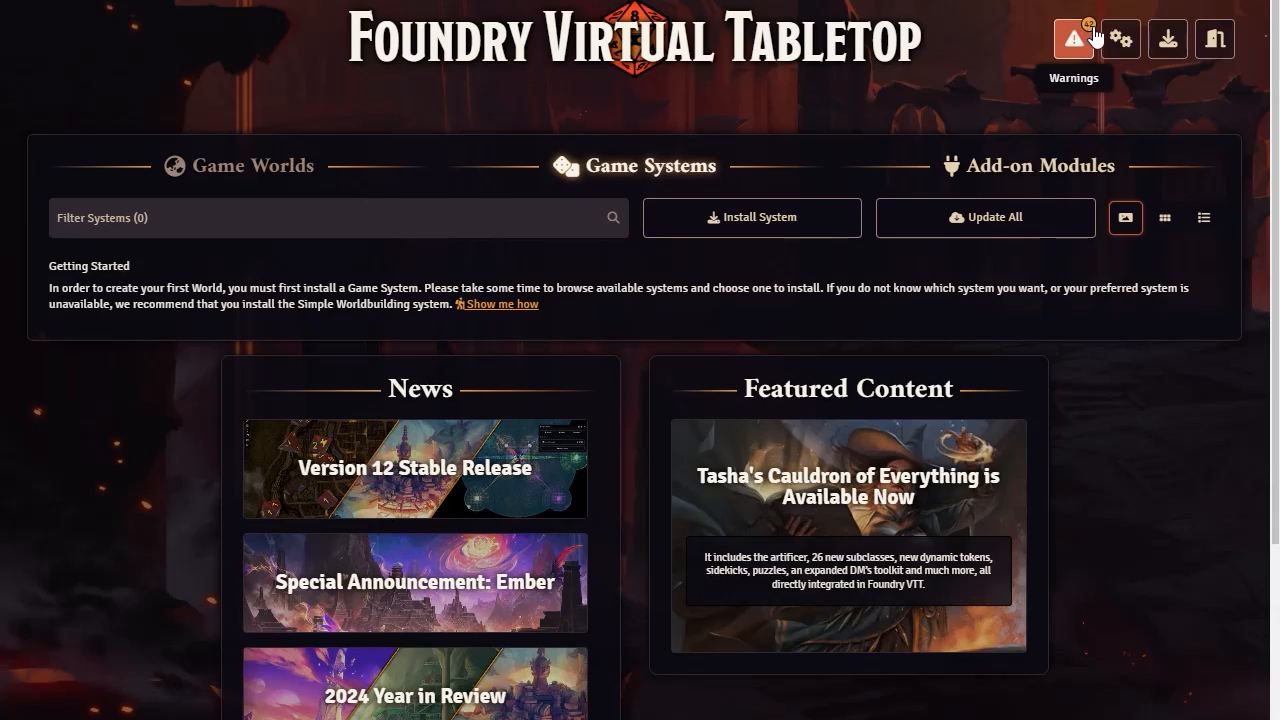
Reopen the package warnings, read the full Ace Library warning text, and close the list
left_click(1066, 44)
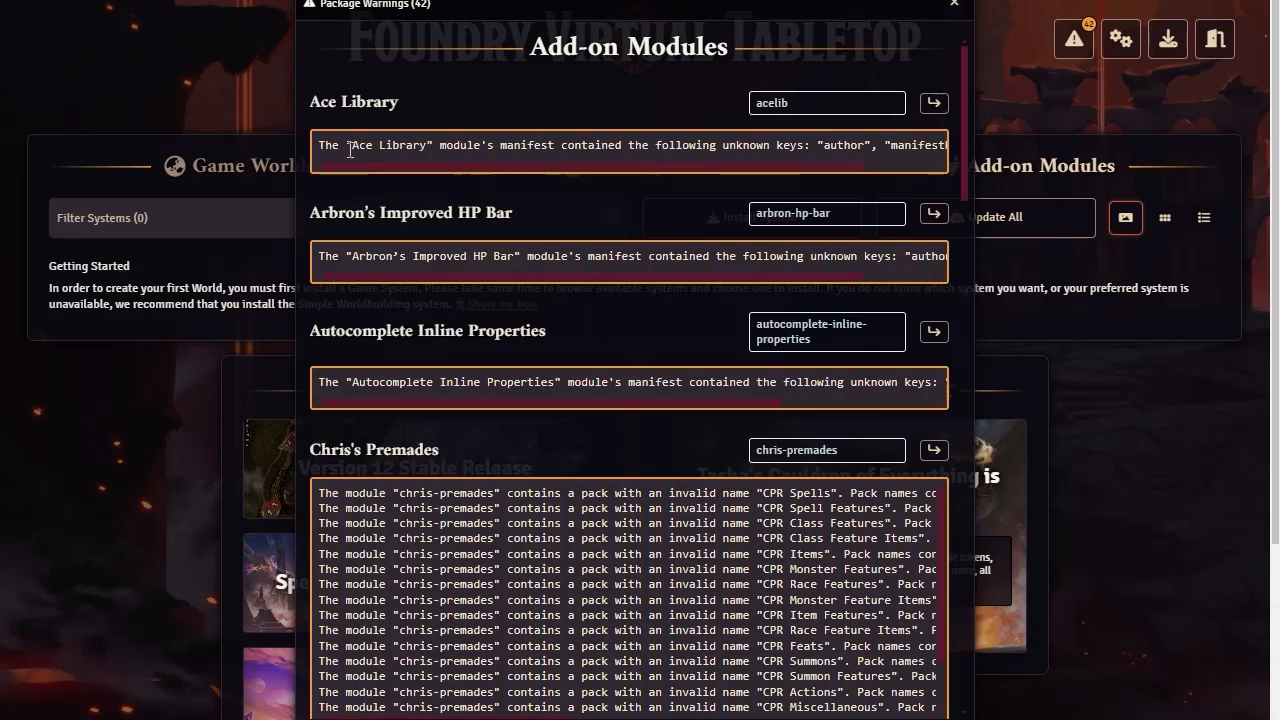
left_click_drag(333, 145, 1047, 148)
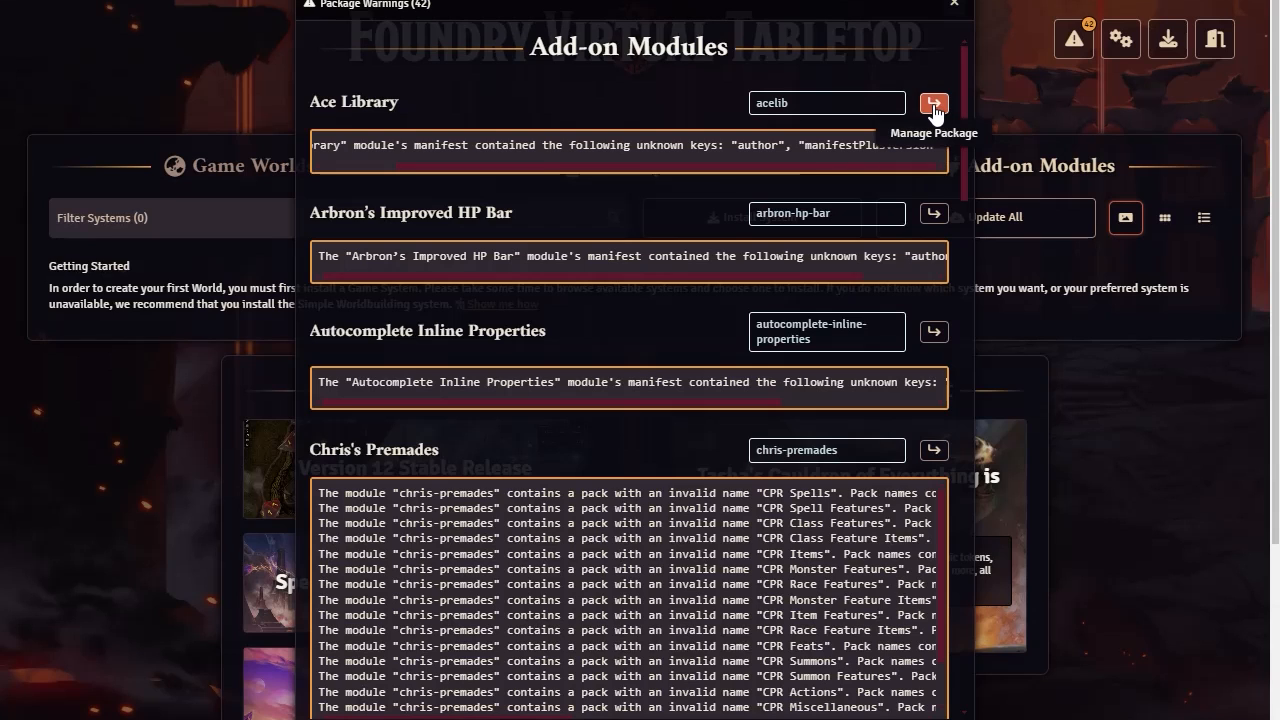
left_click(951, 8)
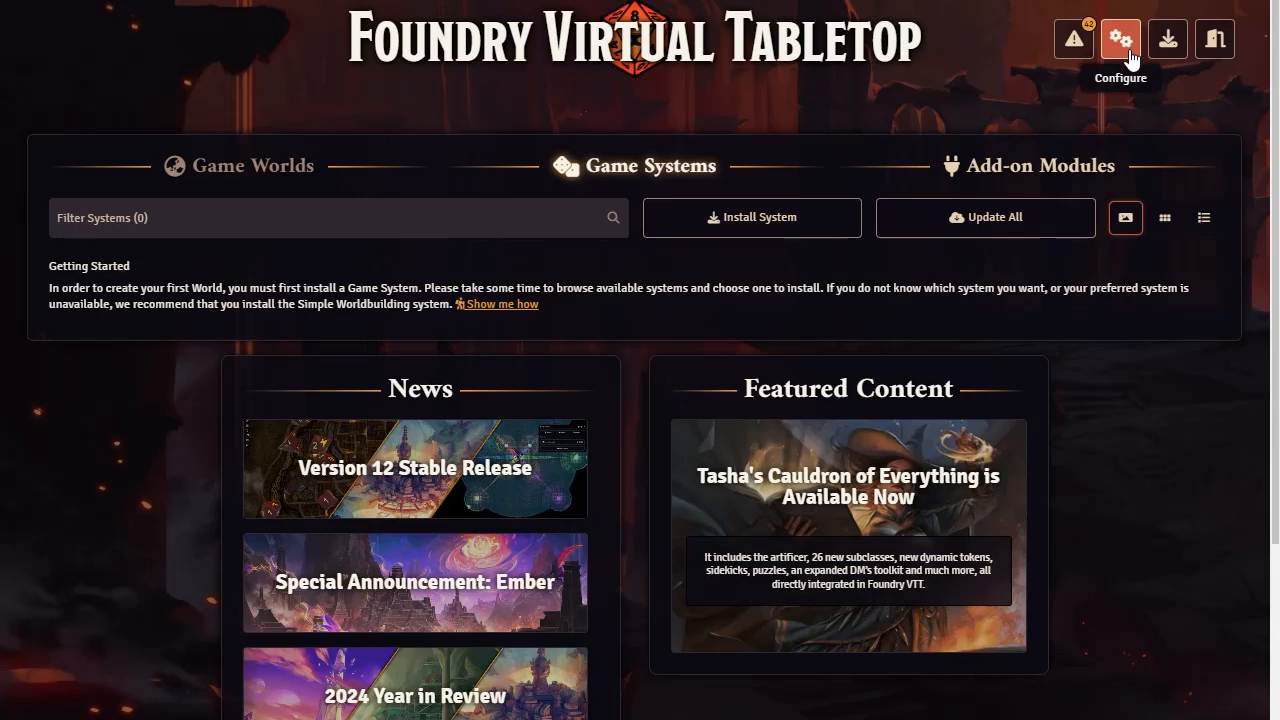
Open the application configuration and examine the administrator password, user data path and usage data sharing settings
left_click(1132, 52)
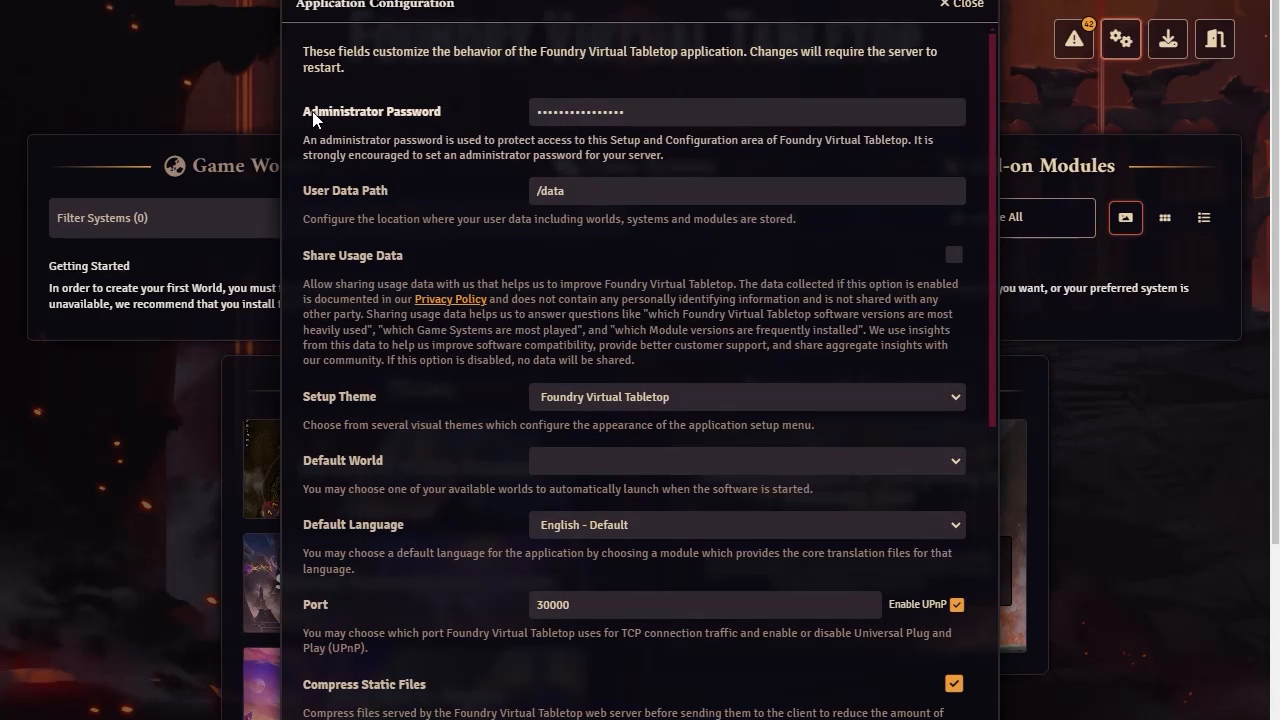
left_click(698, 113)
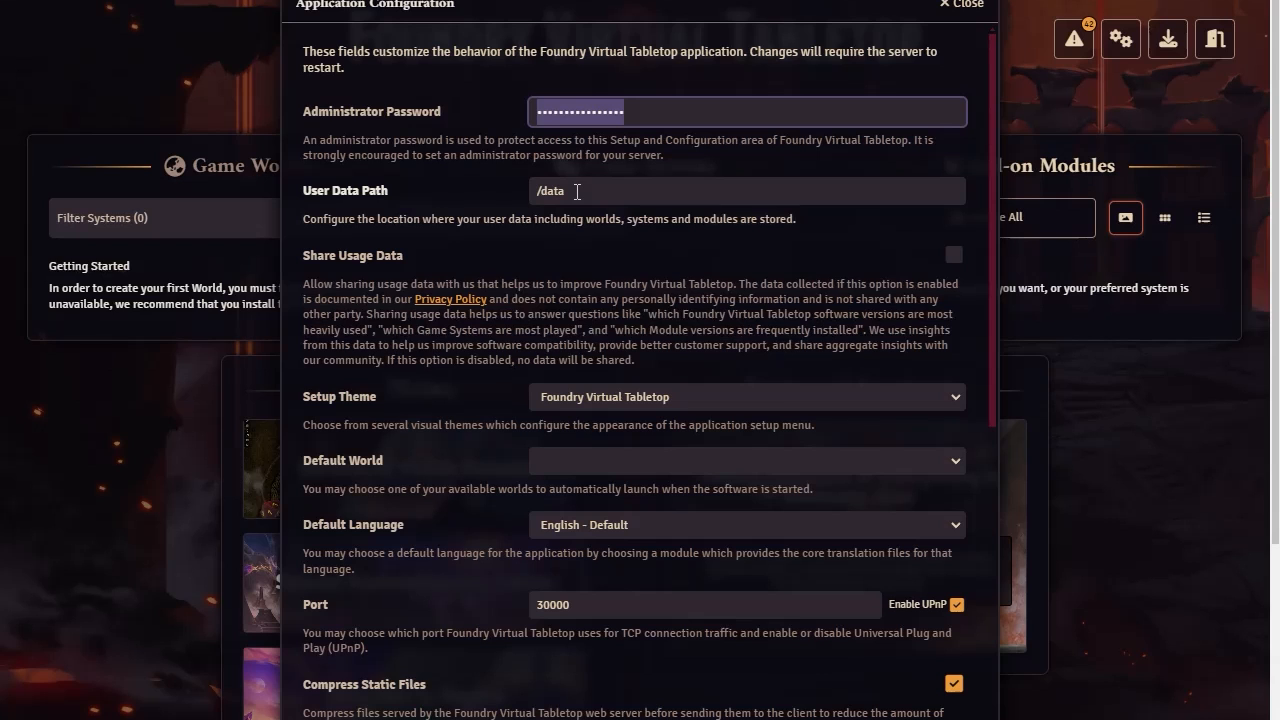
scroll(707, 317, "down", 1)
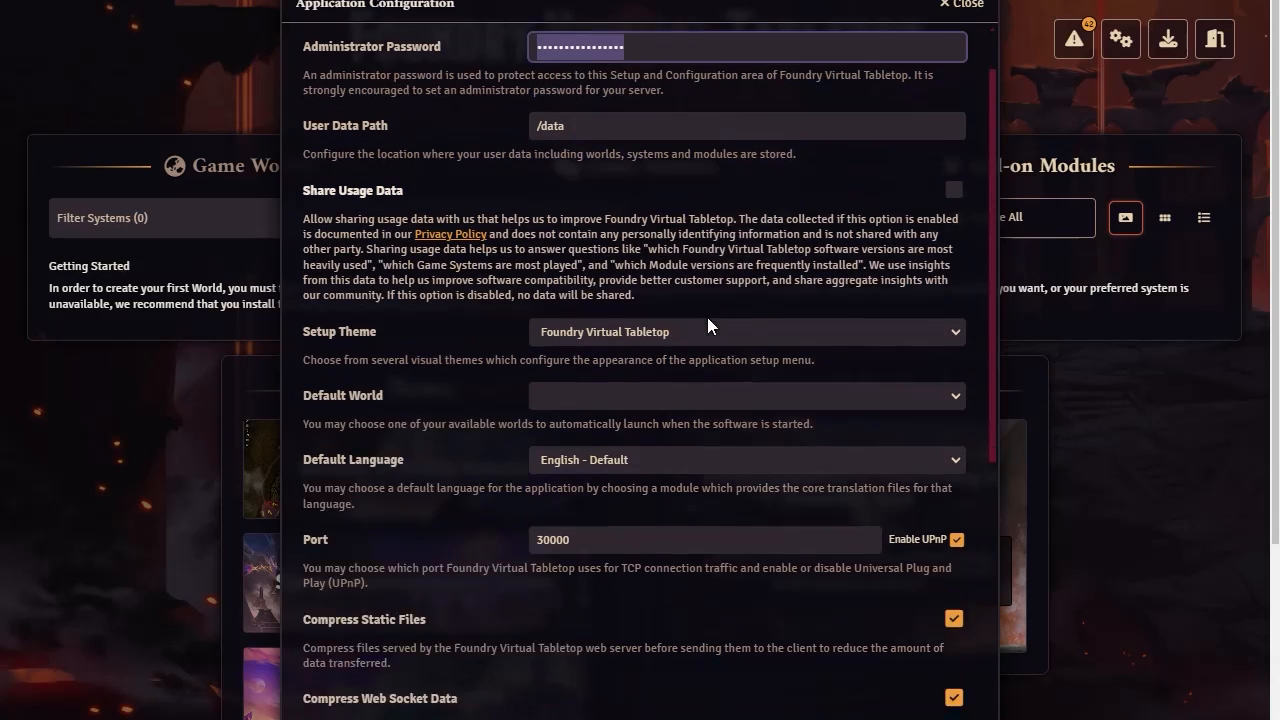
scroll(707, 317, "down", 1)
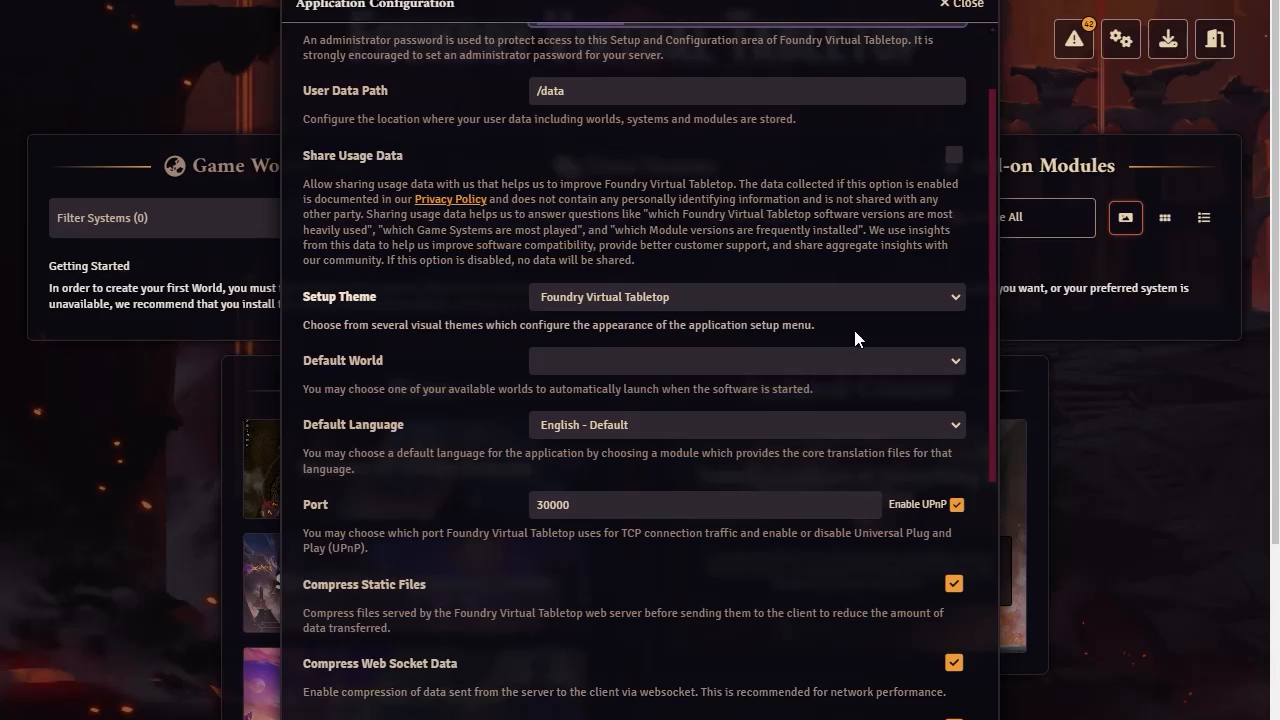
Examine the choices for setup theme, default world and default language, and the remaining server settings through the AWS configuration path
left_click(946, 294)
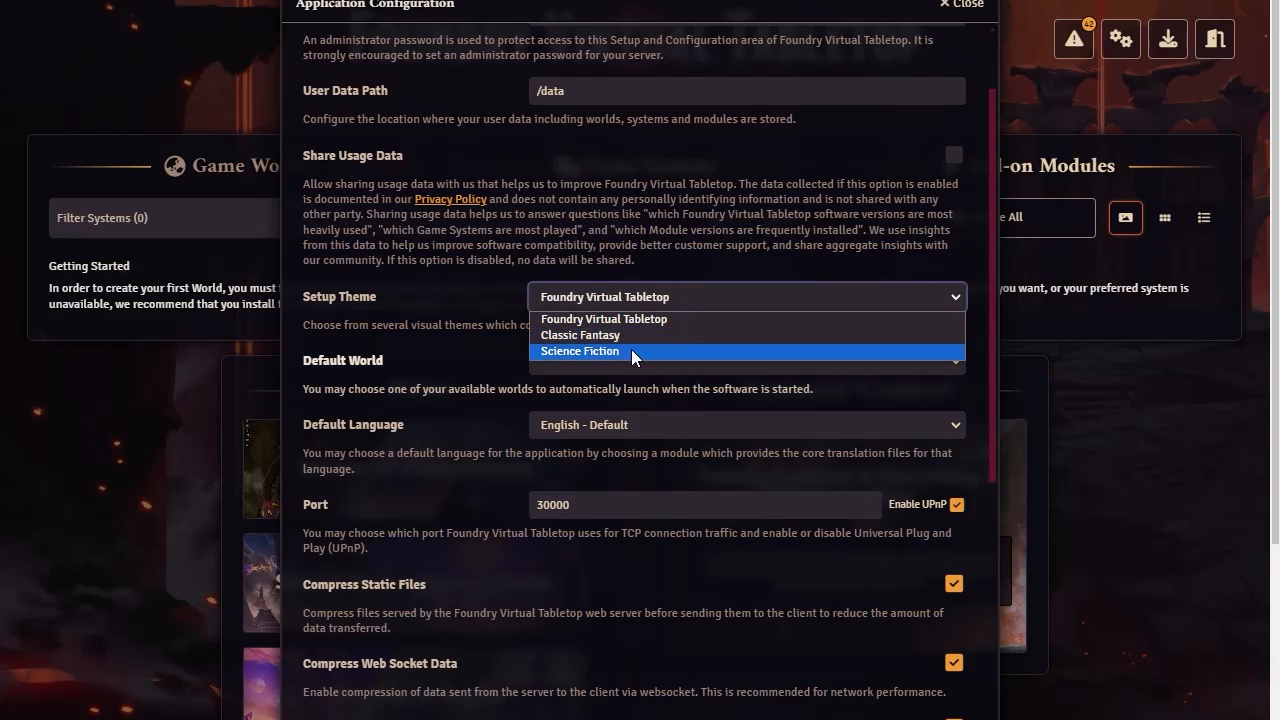
left_click(398, 310)
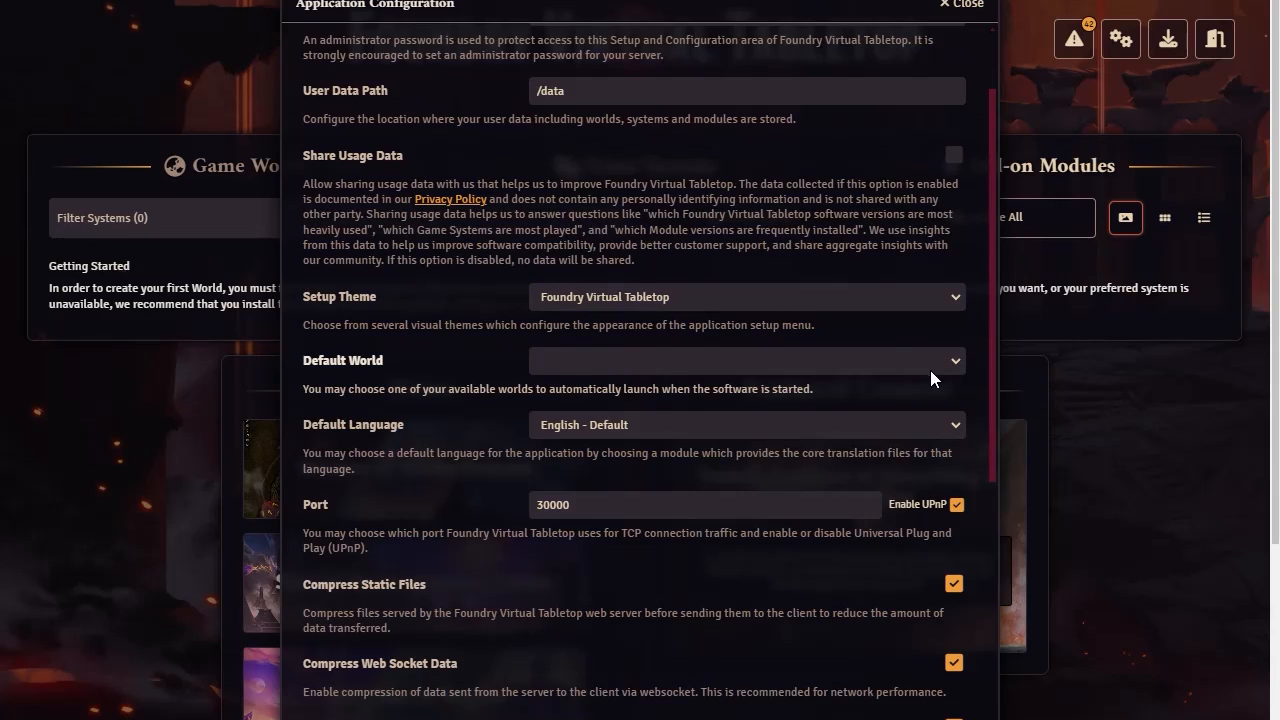
left_click(956, 358)
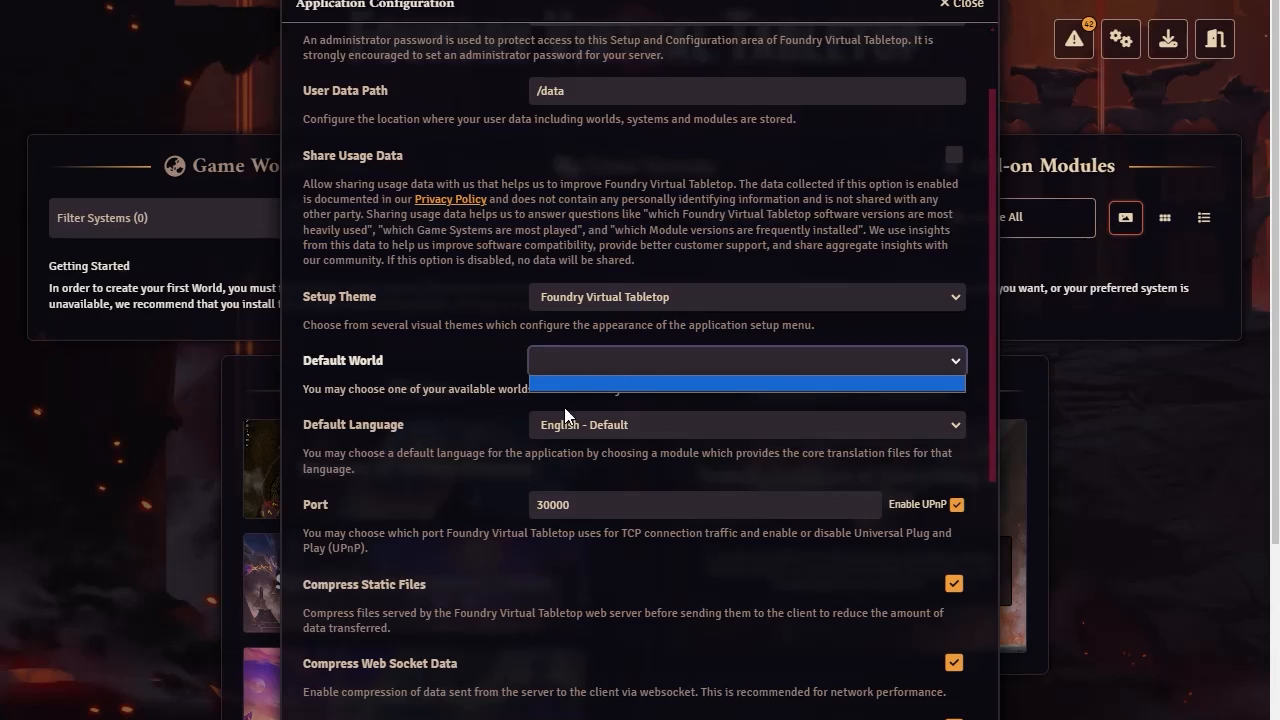
left_click(448, 365)
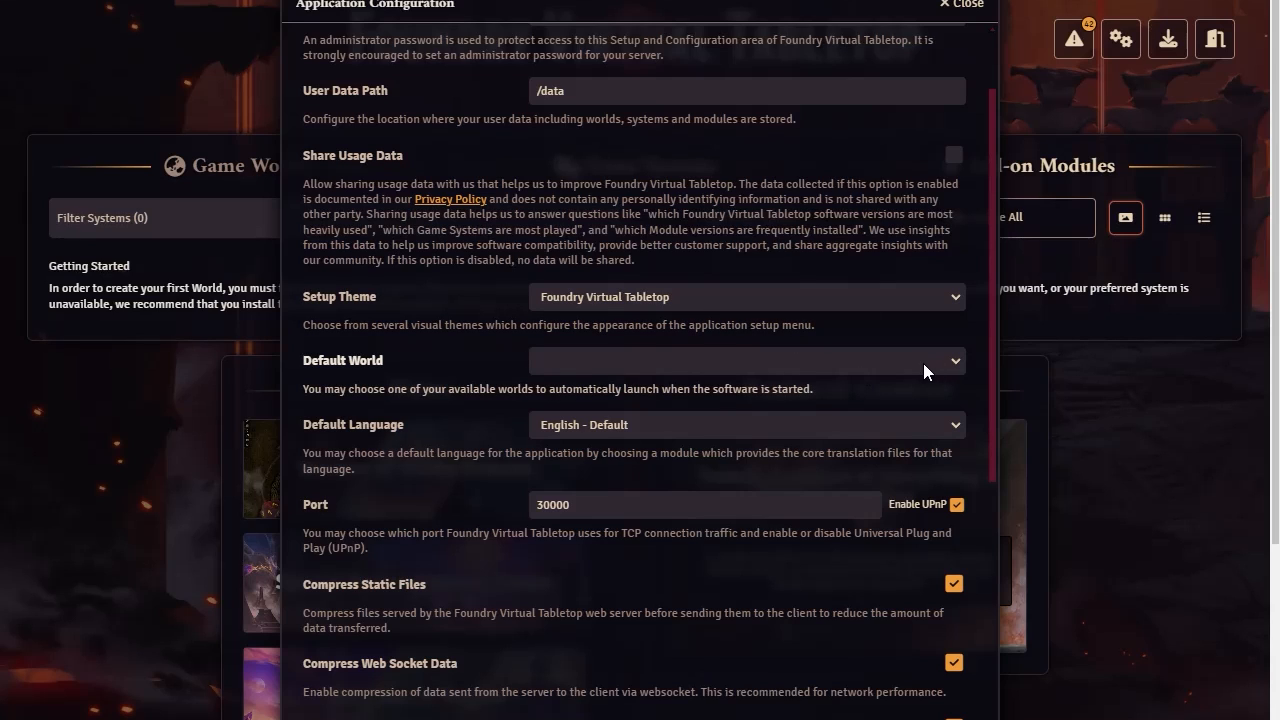
left_click(955, 425)
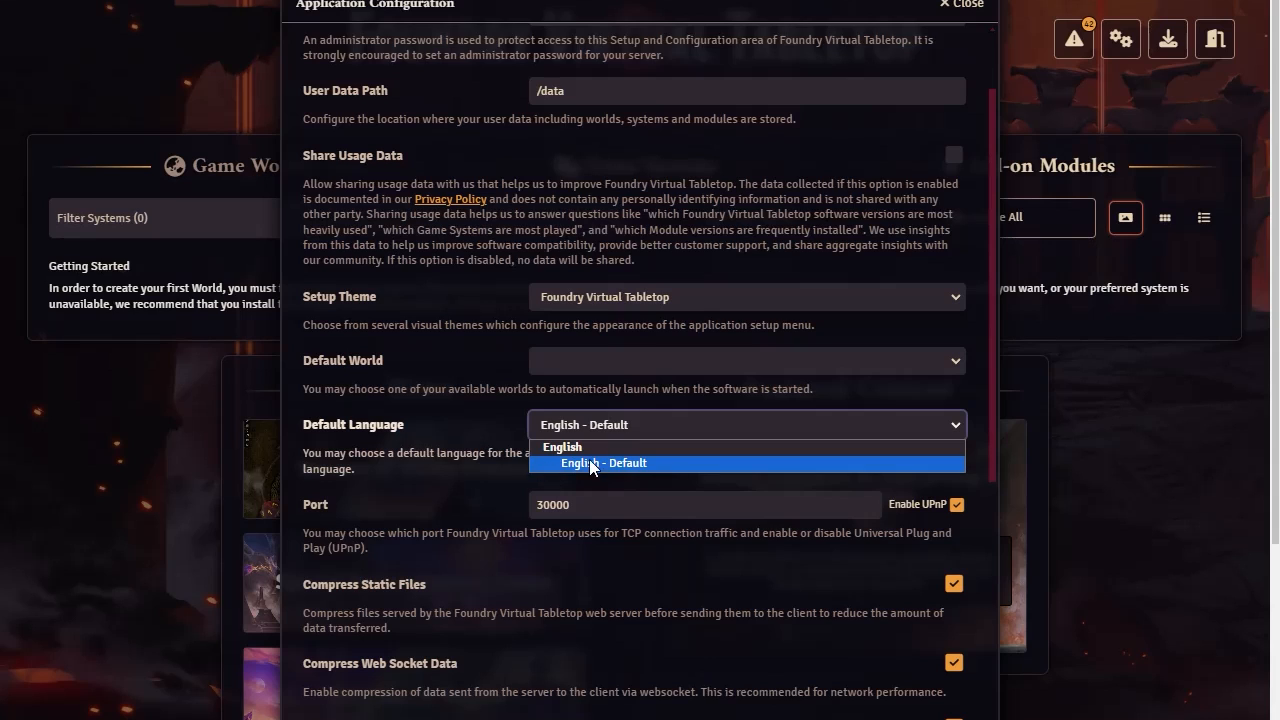
left_click(460, 422)
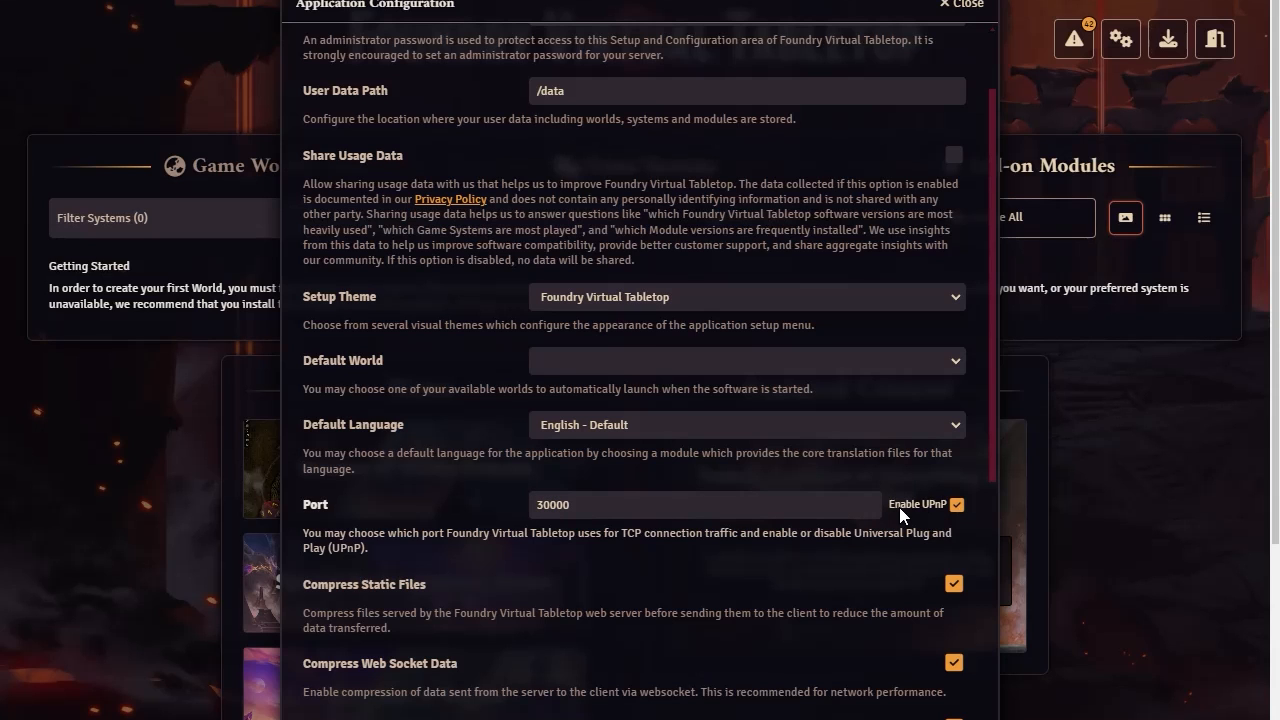
scroll(830, 520, "down", 4)
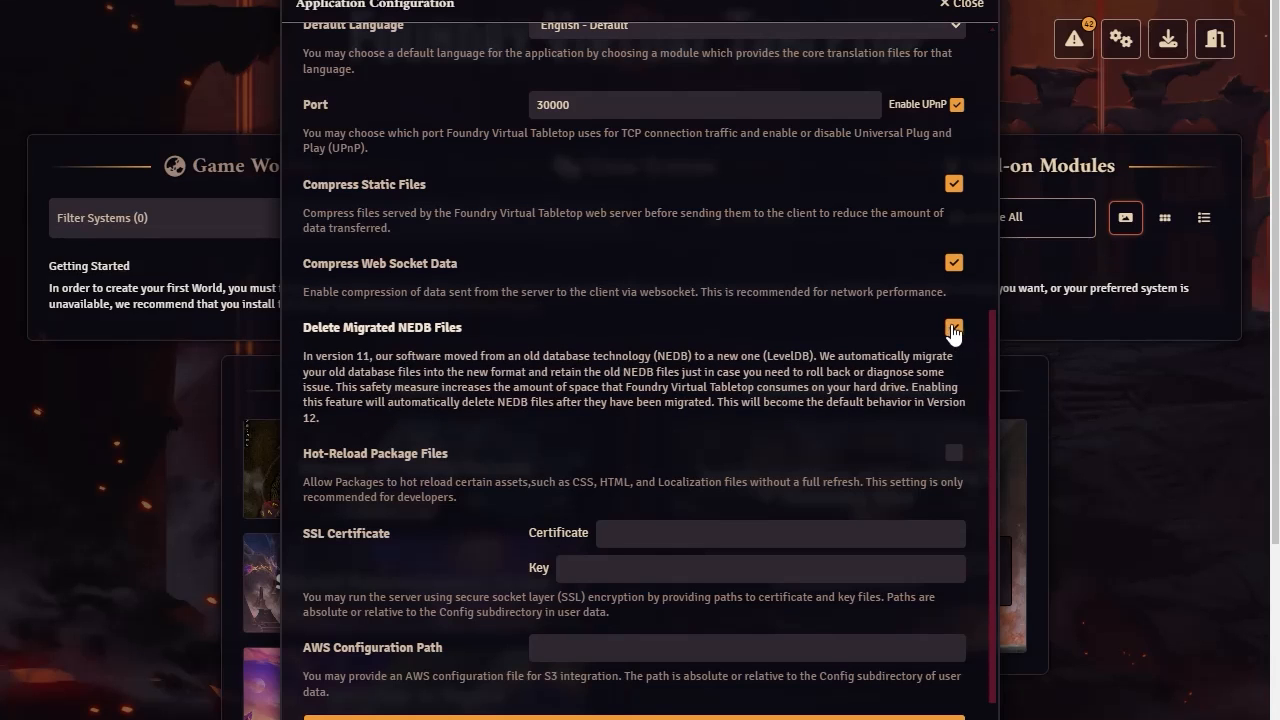
scroll(575, 411, "down", 2)
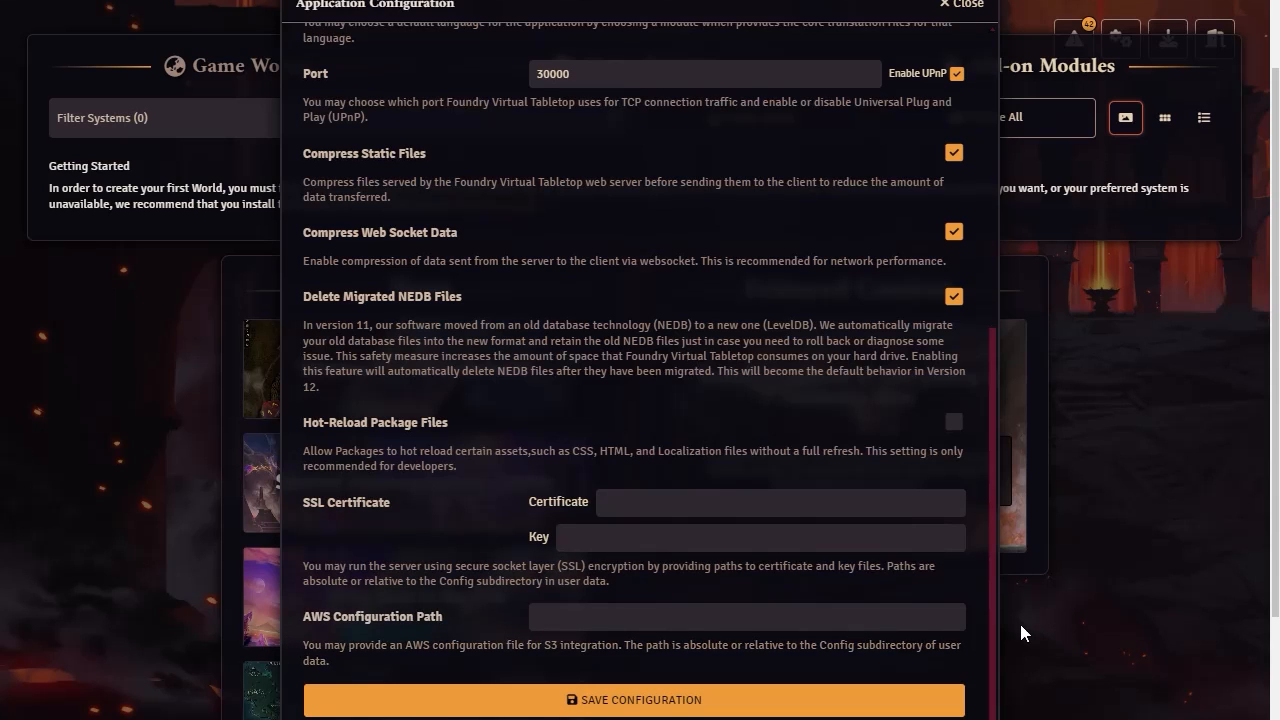
Recheck the application configuration from the administrator password down to the AWS configuration path and save the configuration
scroll(761, 445, "up", 2)
scroll(761, 445, "up", 3)
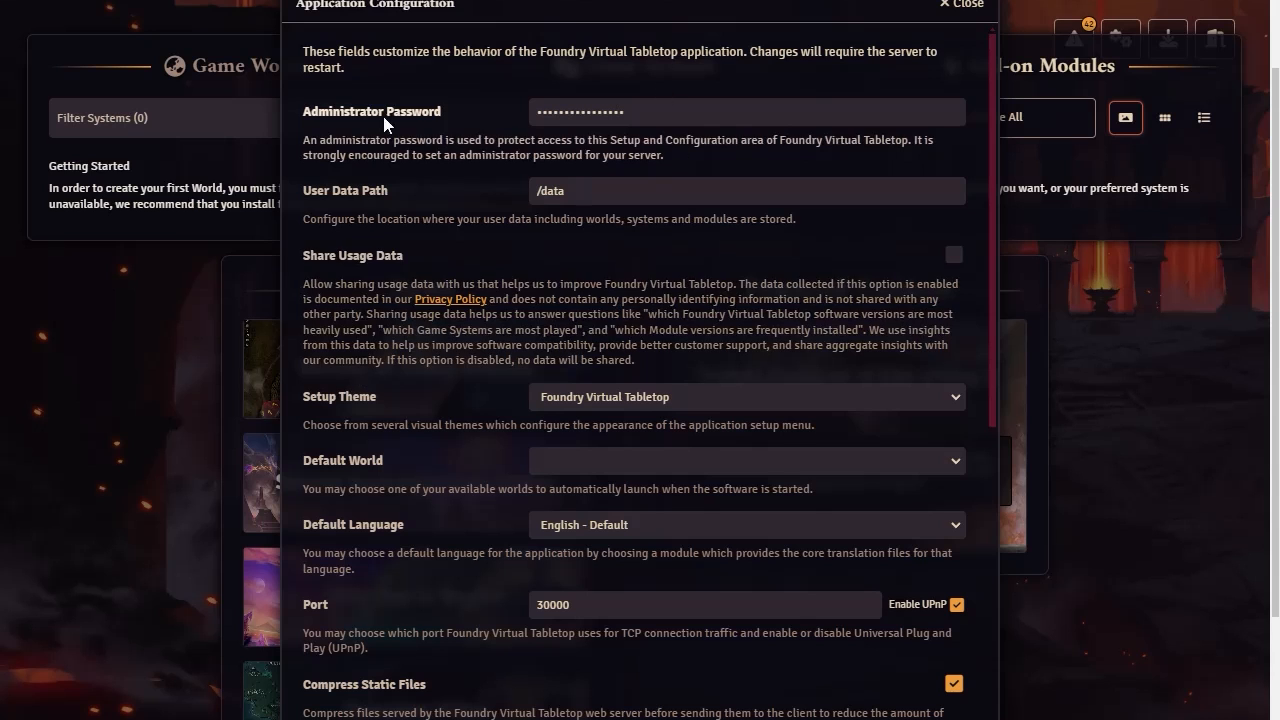
scroll(530, 370, "down", 5)
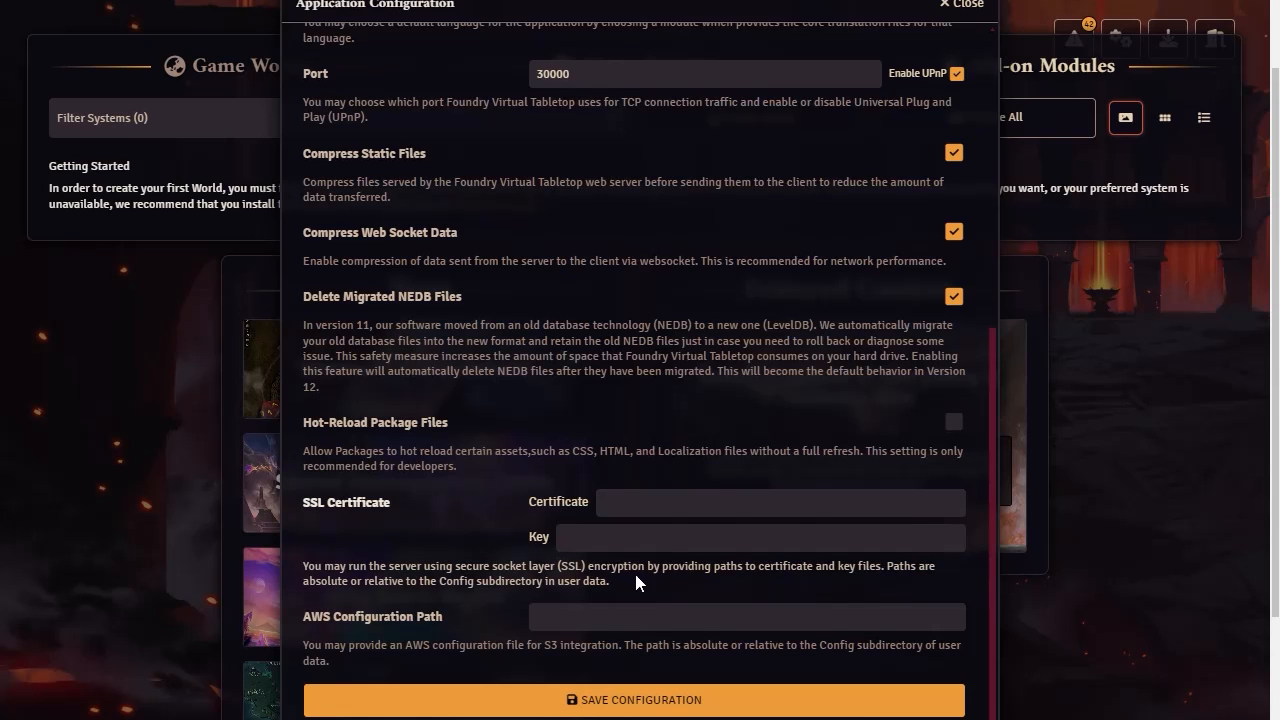
left_click(607, 702)
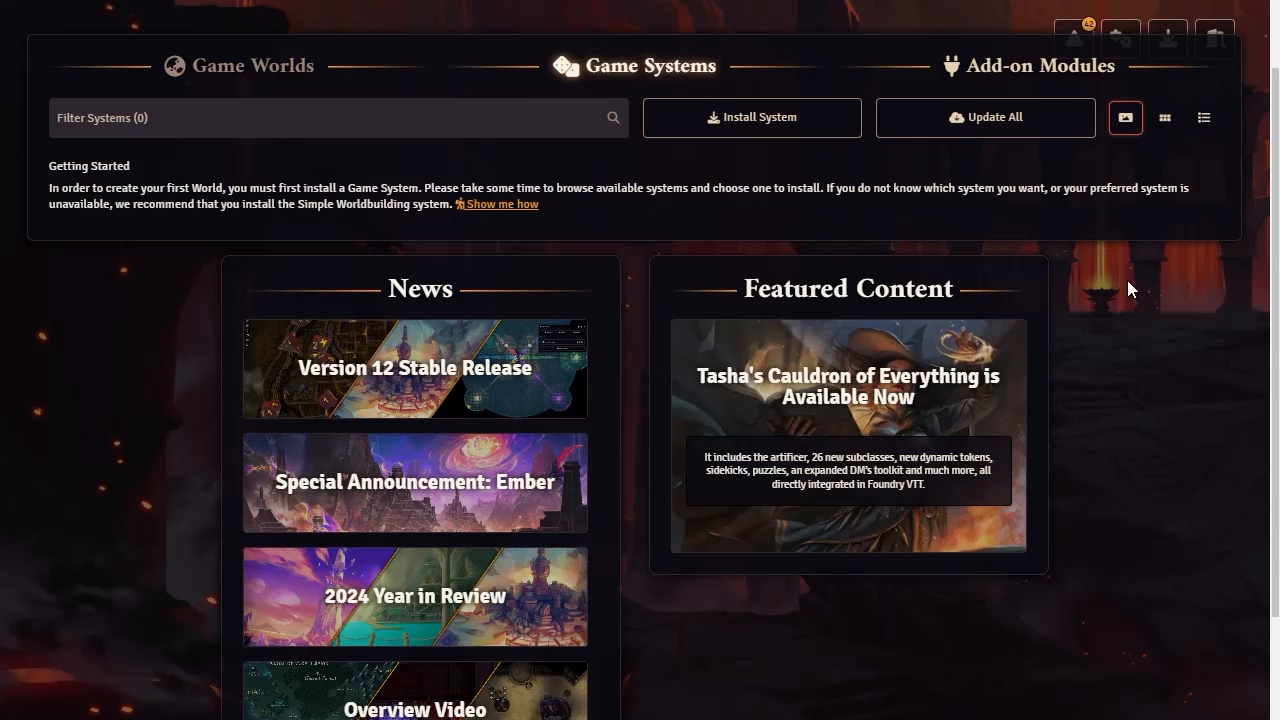
Return to the top of the setup screen and open the software update page
scroll(1240, 270, "up", 1)
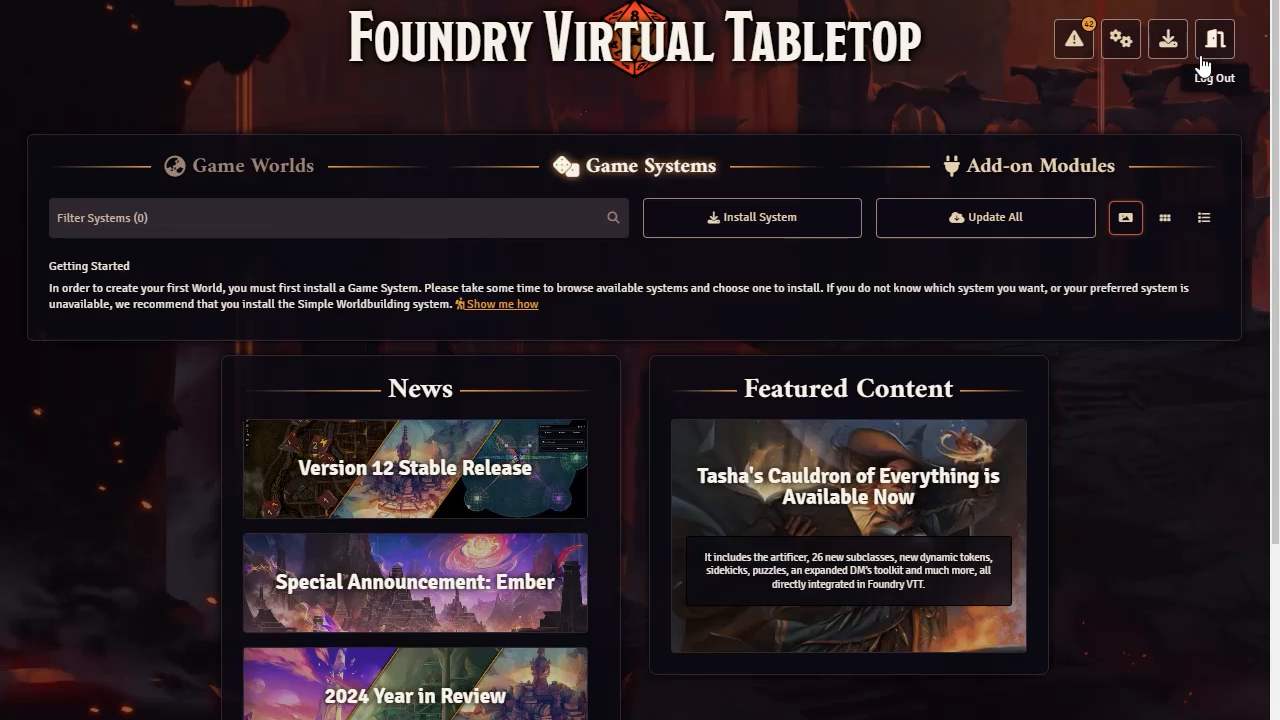
scroll(1137, 378, "down", 2)
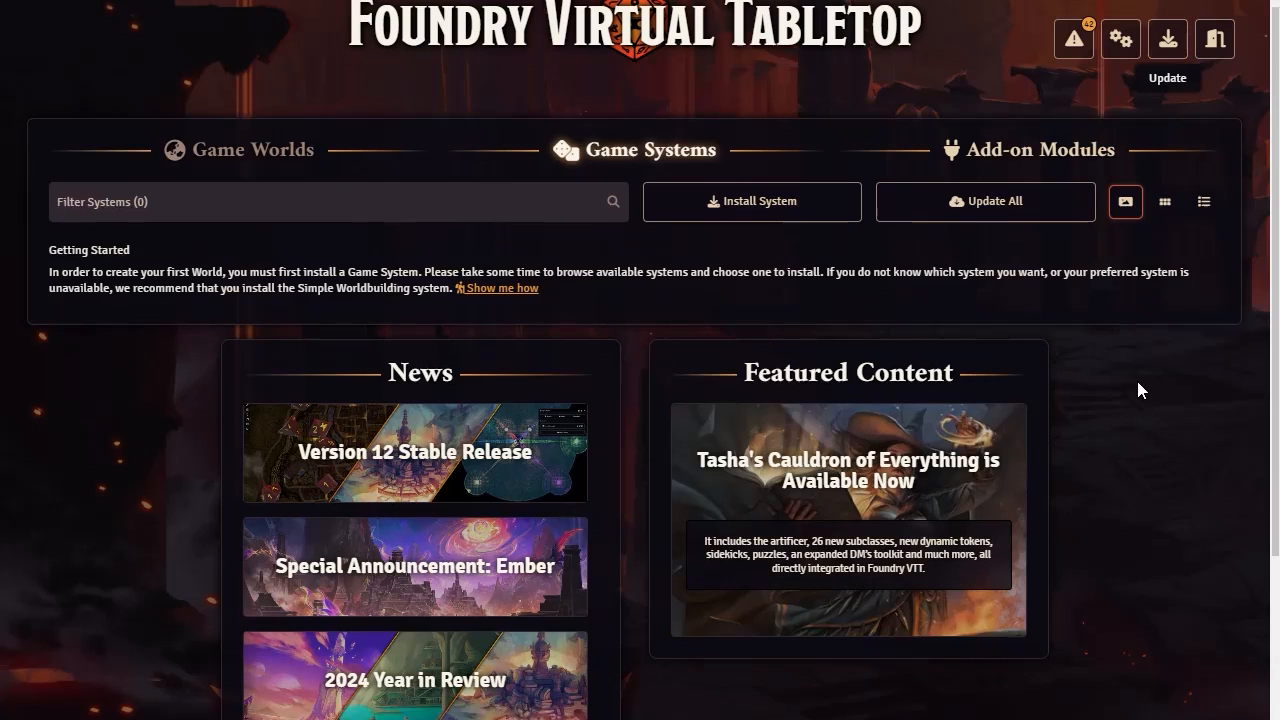
scroll(1142, 377, "up", 2)
left_click(1214, 39)
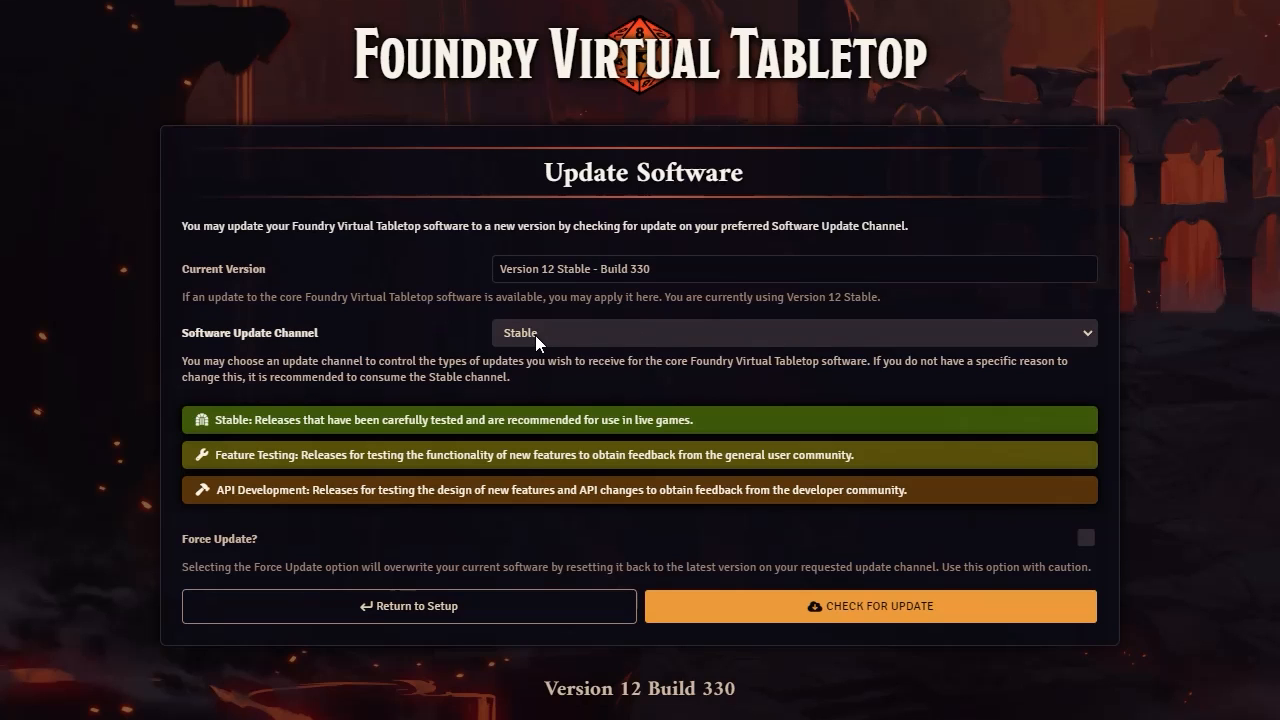
Review the software update channels, check for an update on the Stable channel, and return to setup
left_click(1089, 335)
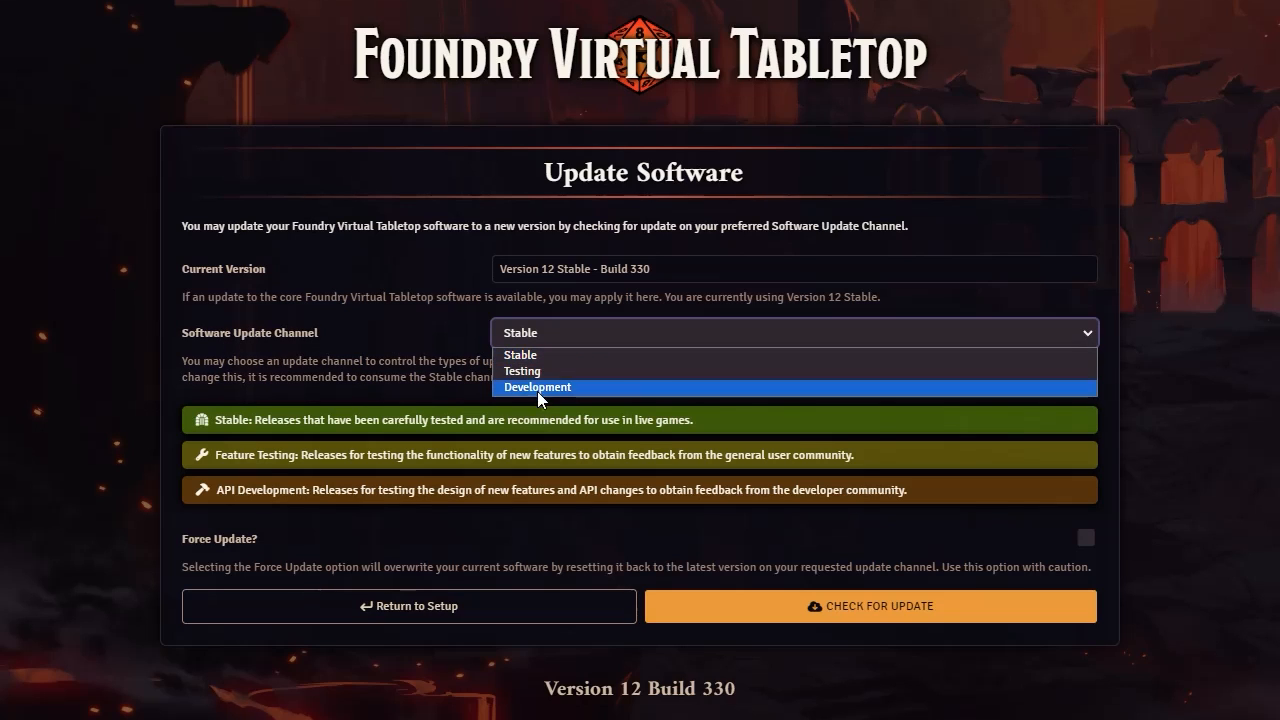
left_click(487, 399)
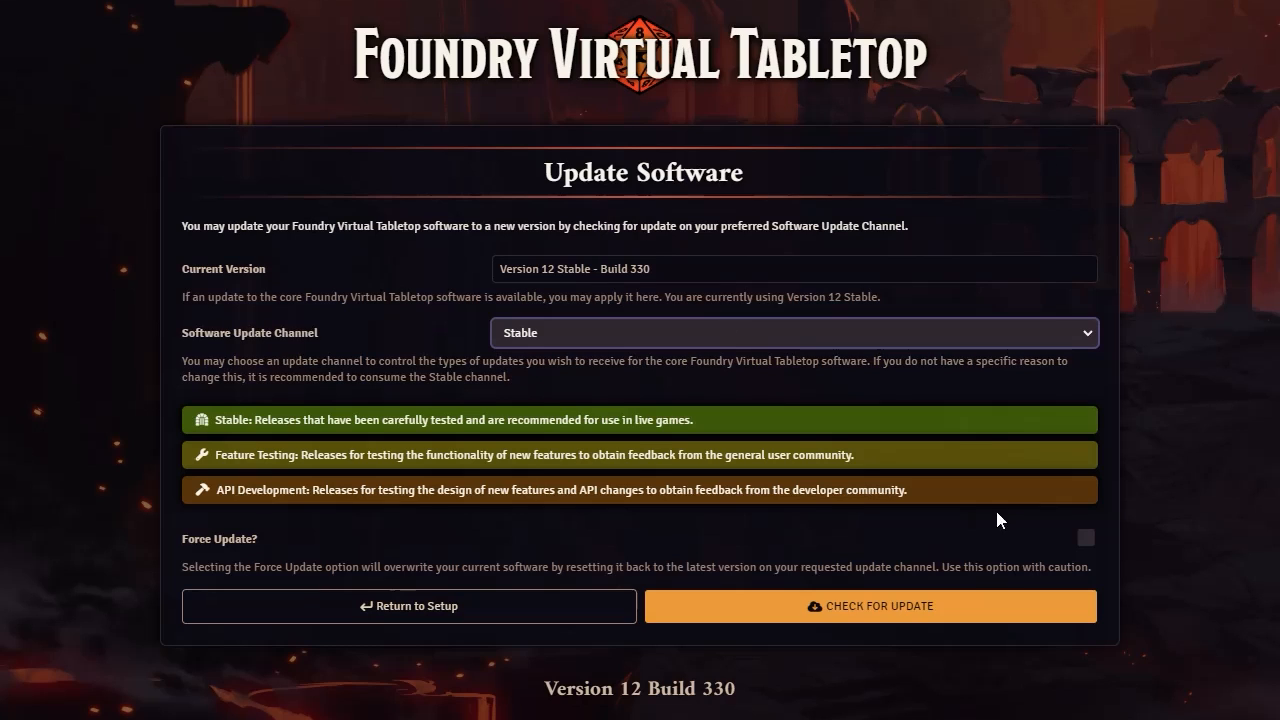
left_click(858, 612)
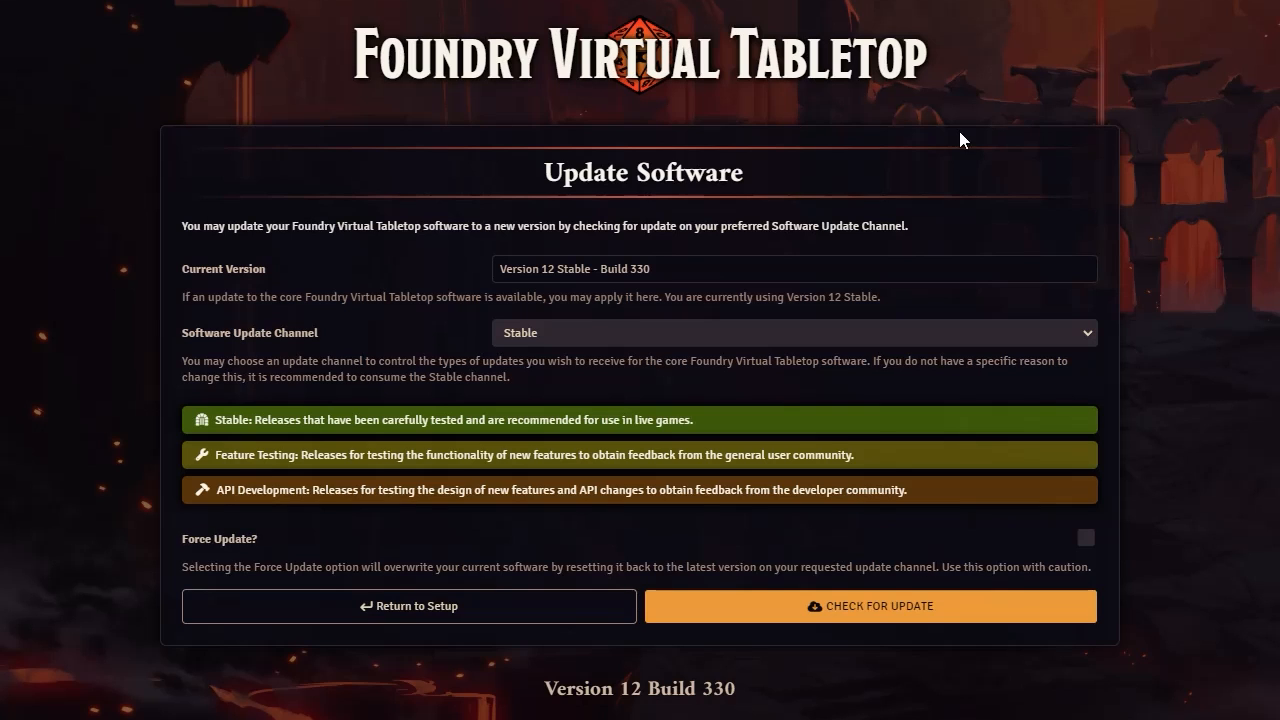
left_click(399, 604)
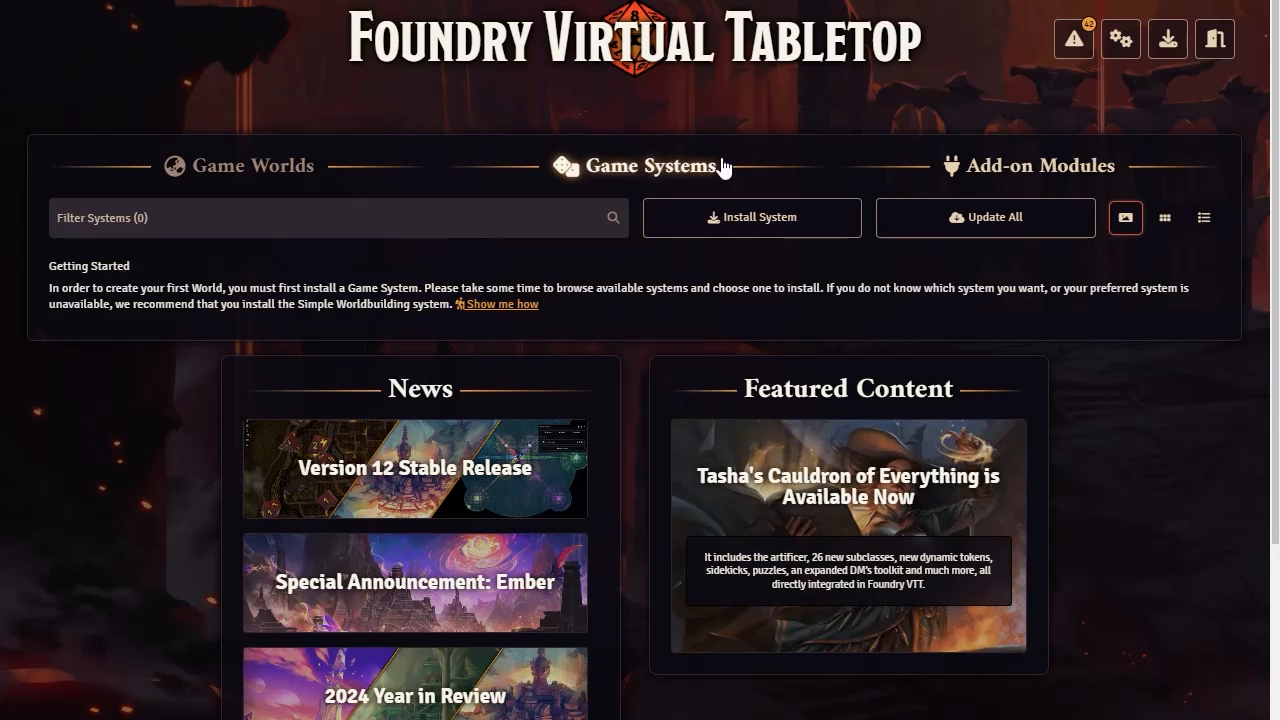
Open the add-on modules and compare the gallery, tile and detailed list layouts, ending on tiles
left_click(1030, 172)
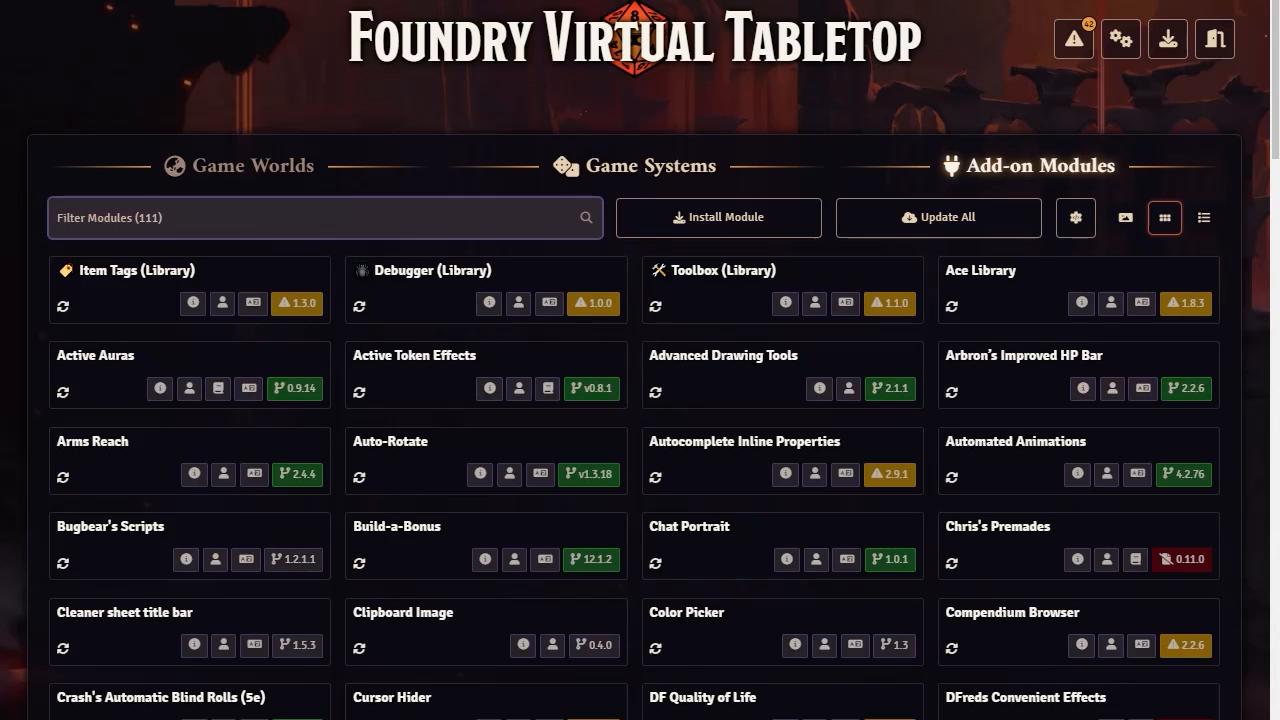
left_click(1125, 217)
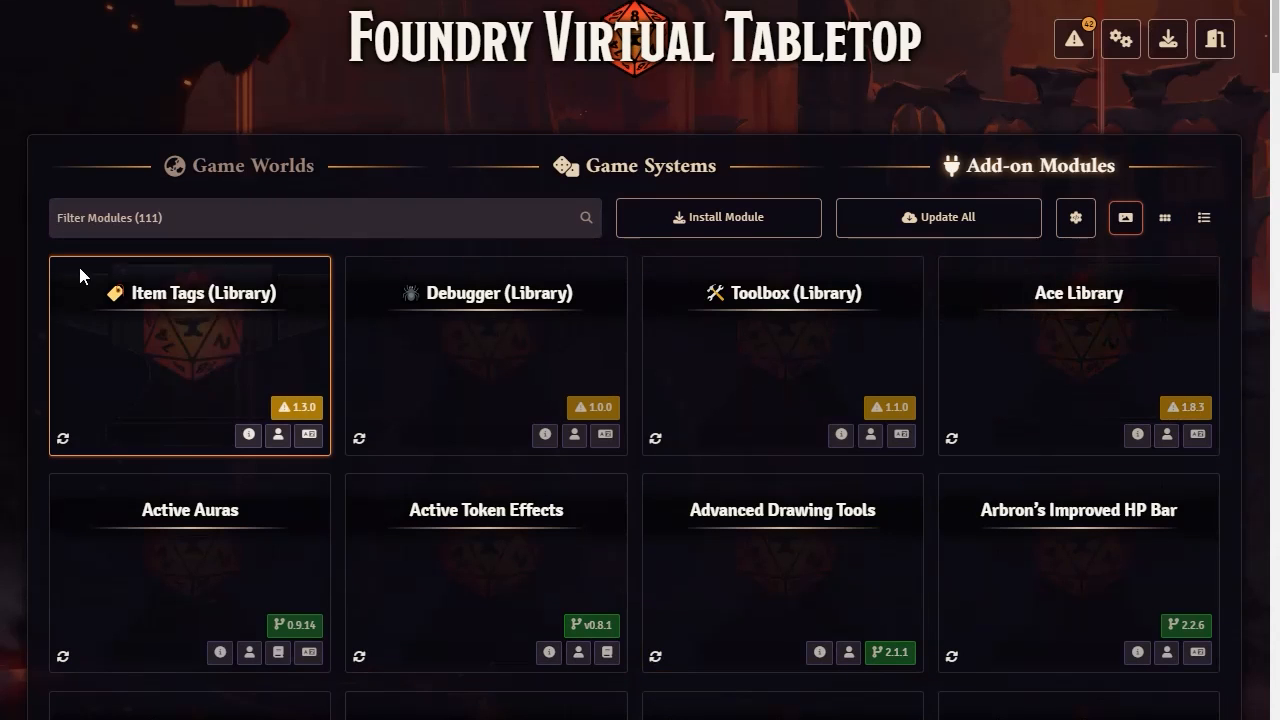
left_click(1166, 219)
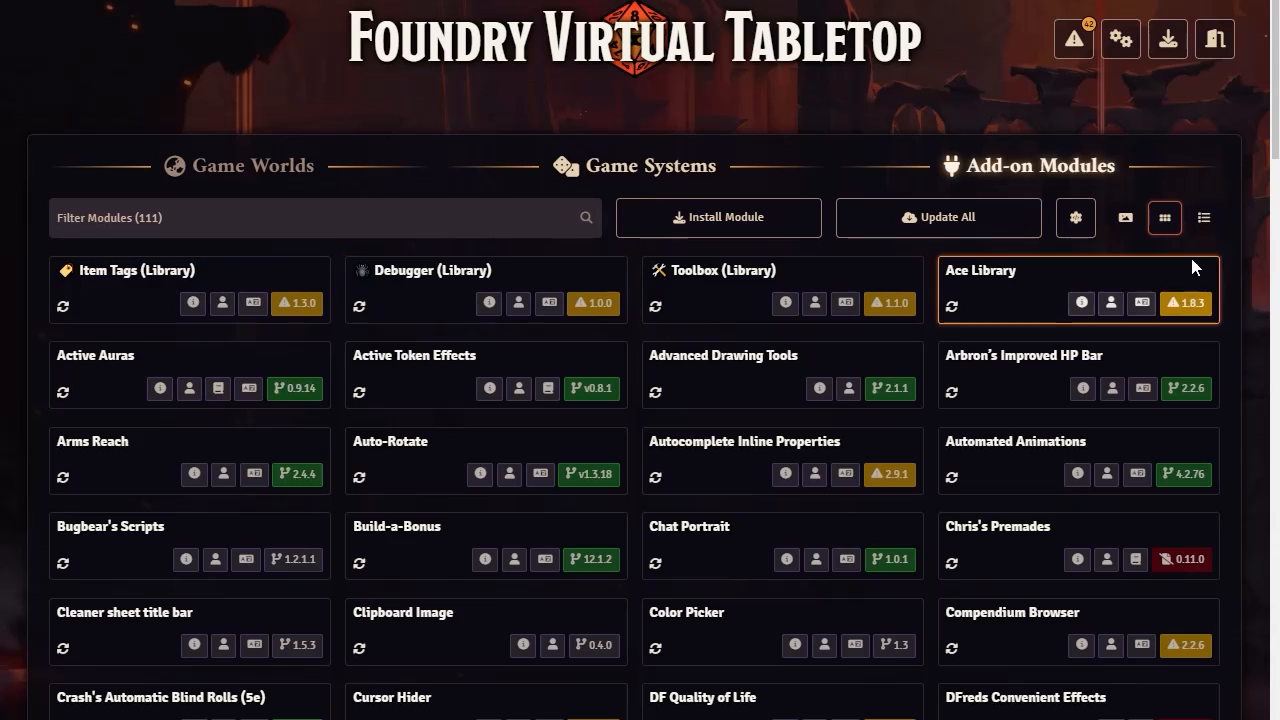
left_click(1206, 222)
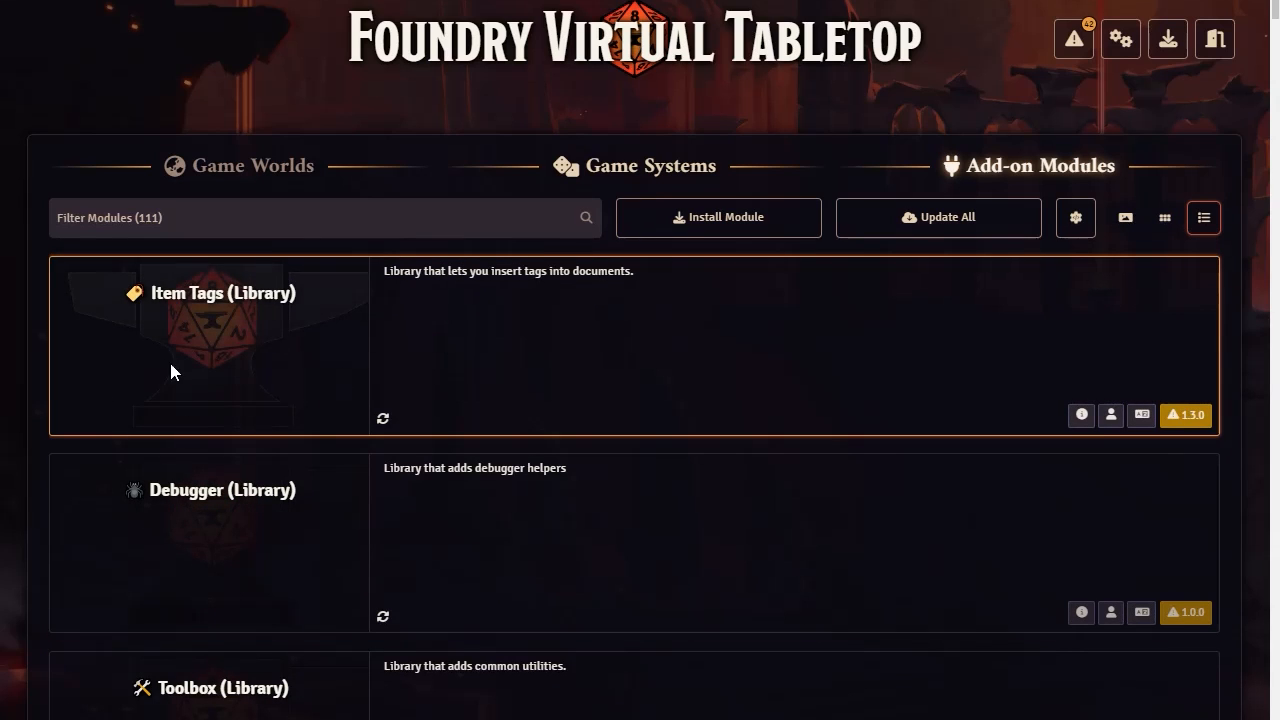
left_click(1167, 220)
Browse the installed add-on modules and examine the information badges on their tiles
scroll(576, 419, "down", 15)
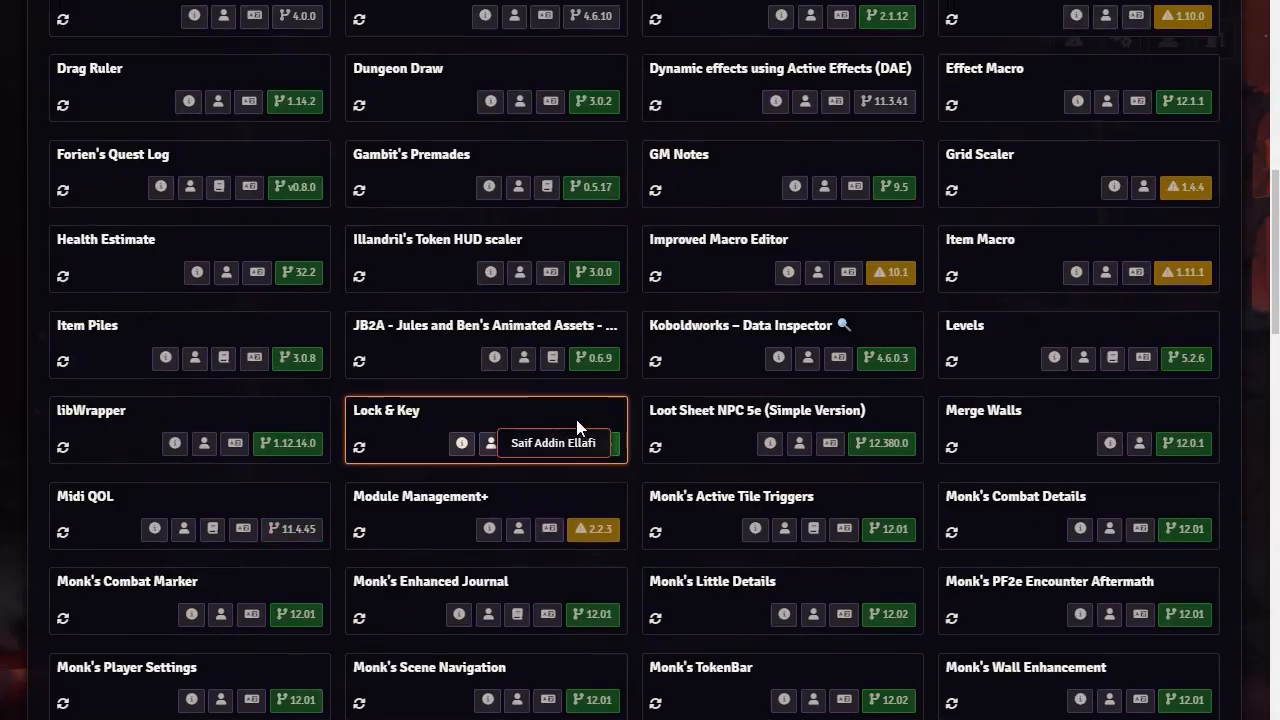
scroll(723, 523, "down", 5)
scroll(741, 500, "up", 20)
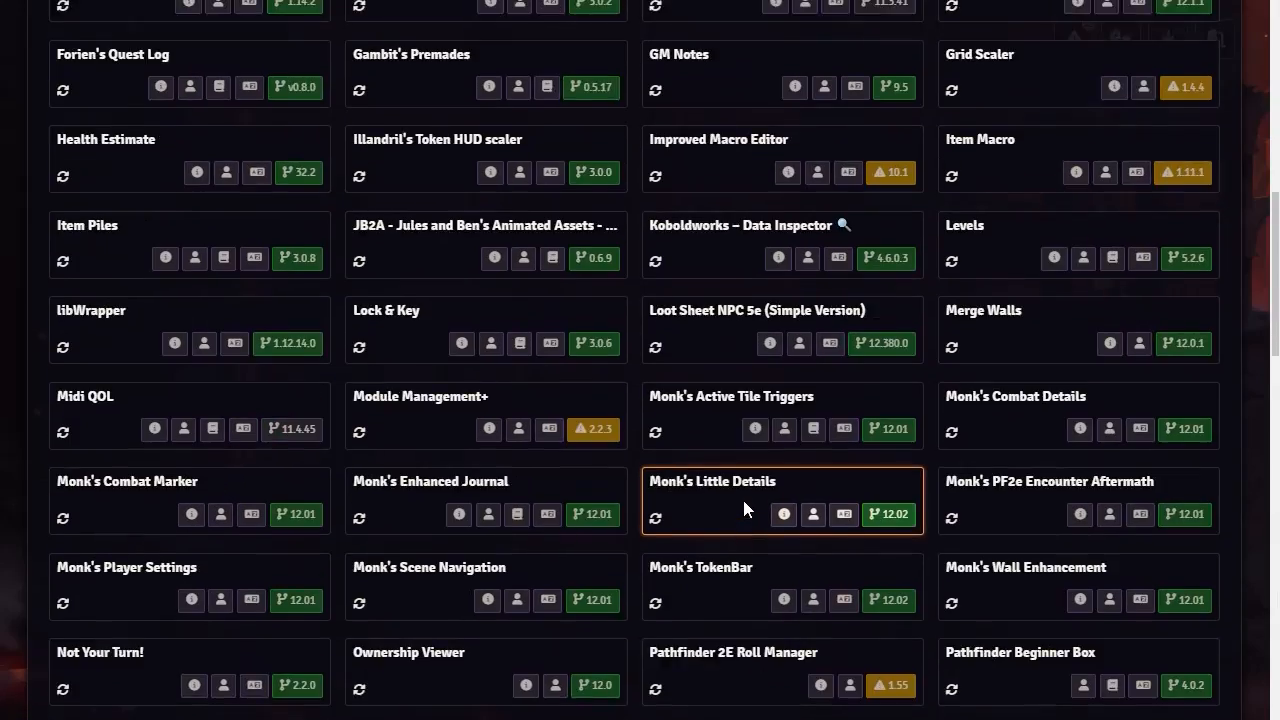
scroll(743, 502, "up", 2)
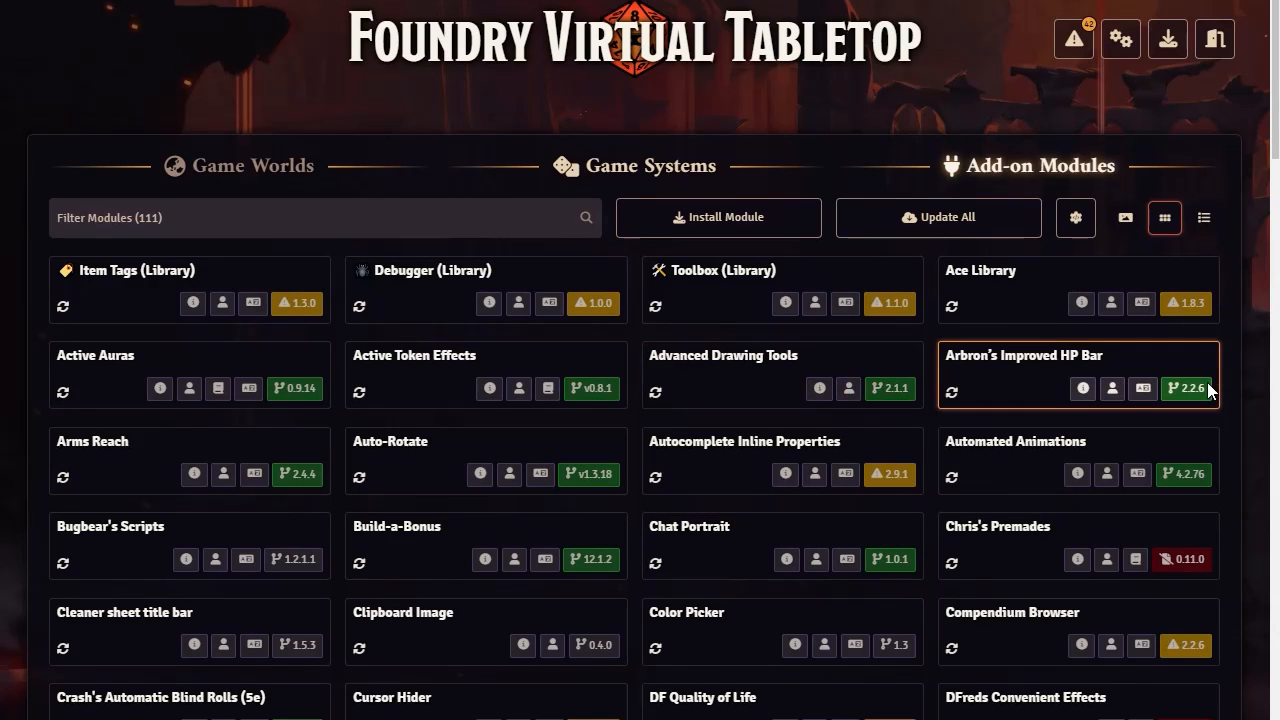
scroll(539, 563, "down", 2)
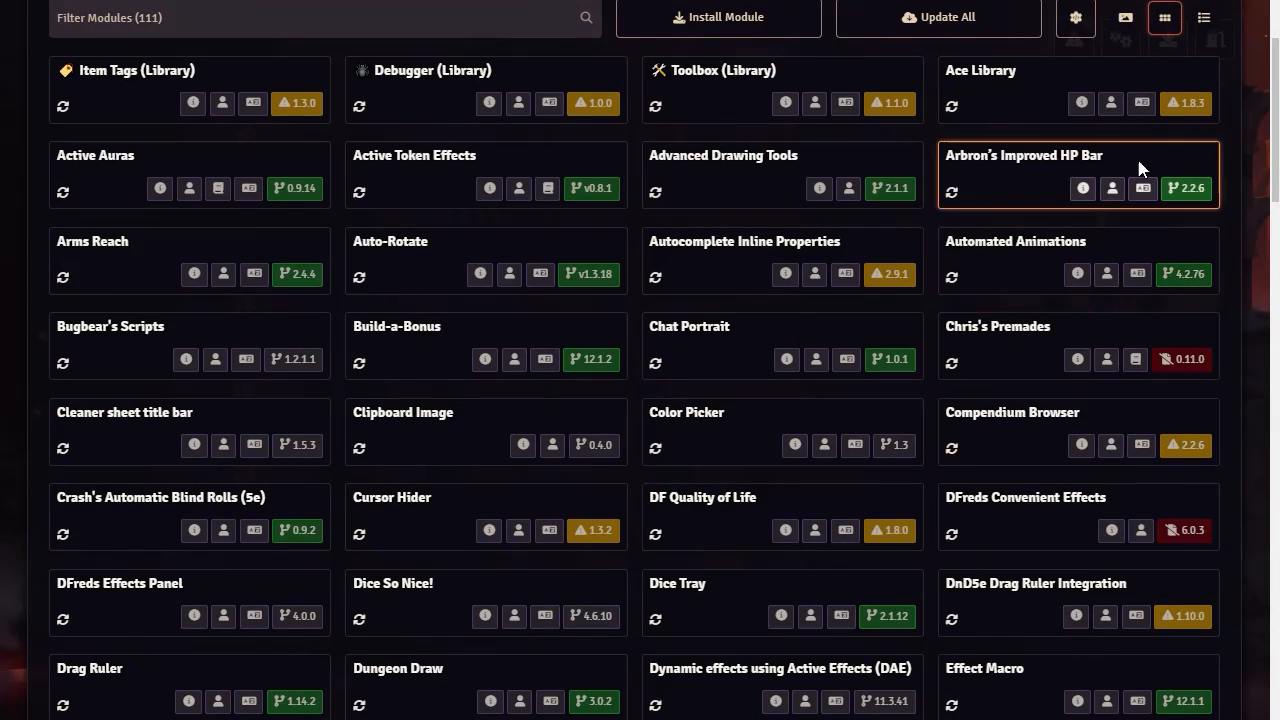
scroll(914, 524, "down", 3)
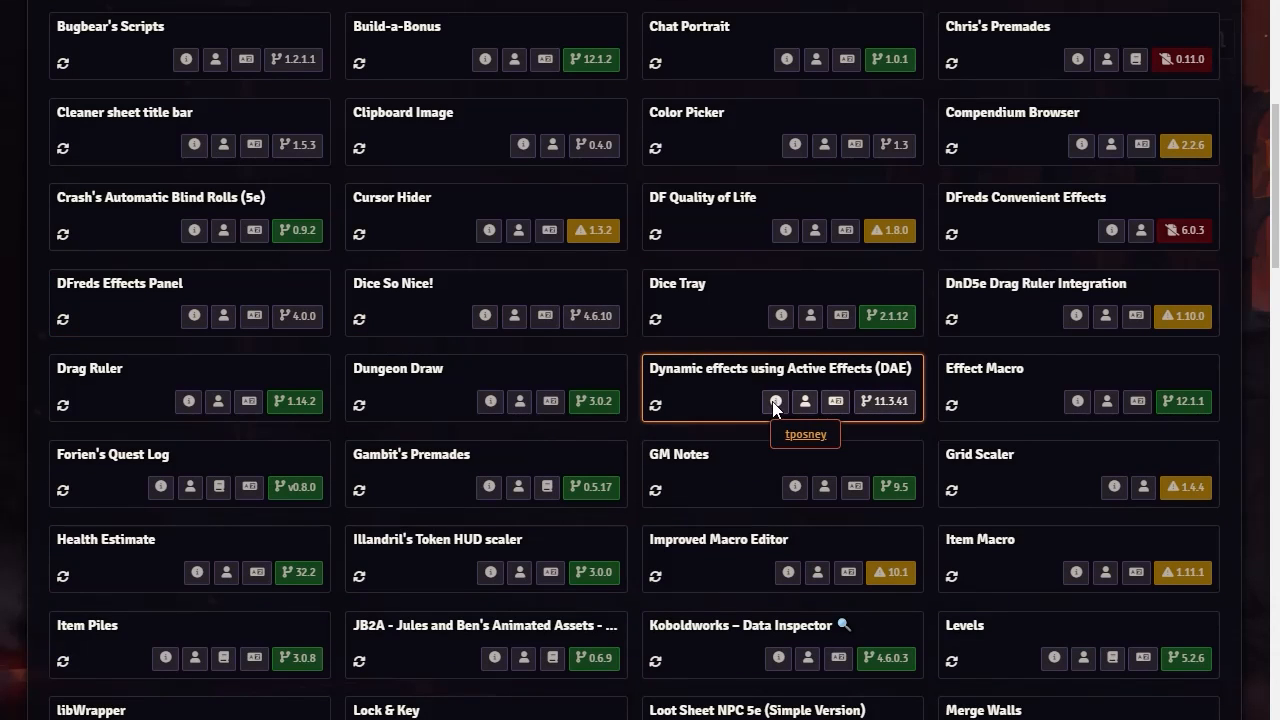
Examine the modules' version compatibility badges, including those of Autocomplete Inline Properties and DF Quality of Life
scroll(1110, 462, "up", 5)
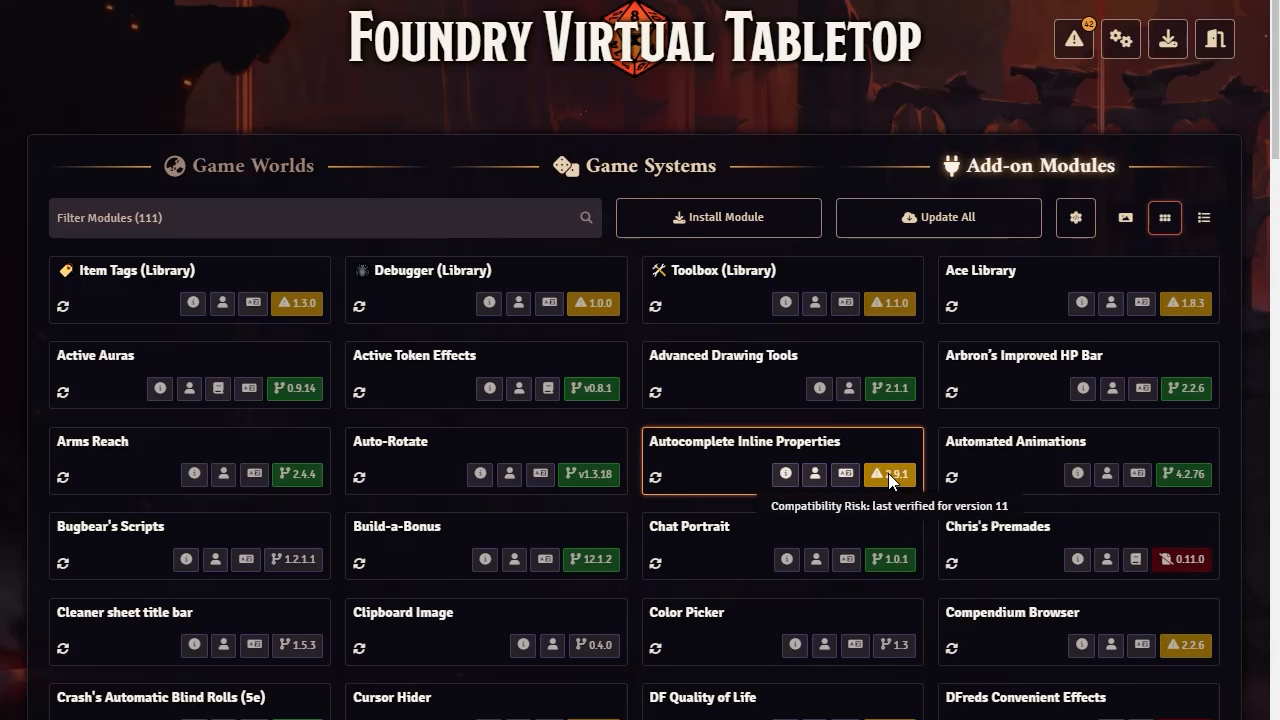
scroll(972, 352, "down", 4)
scroll(975, 360, "down", 13)
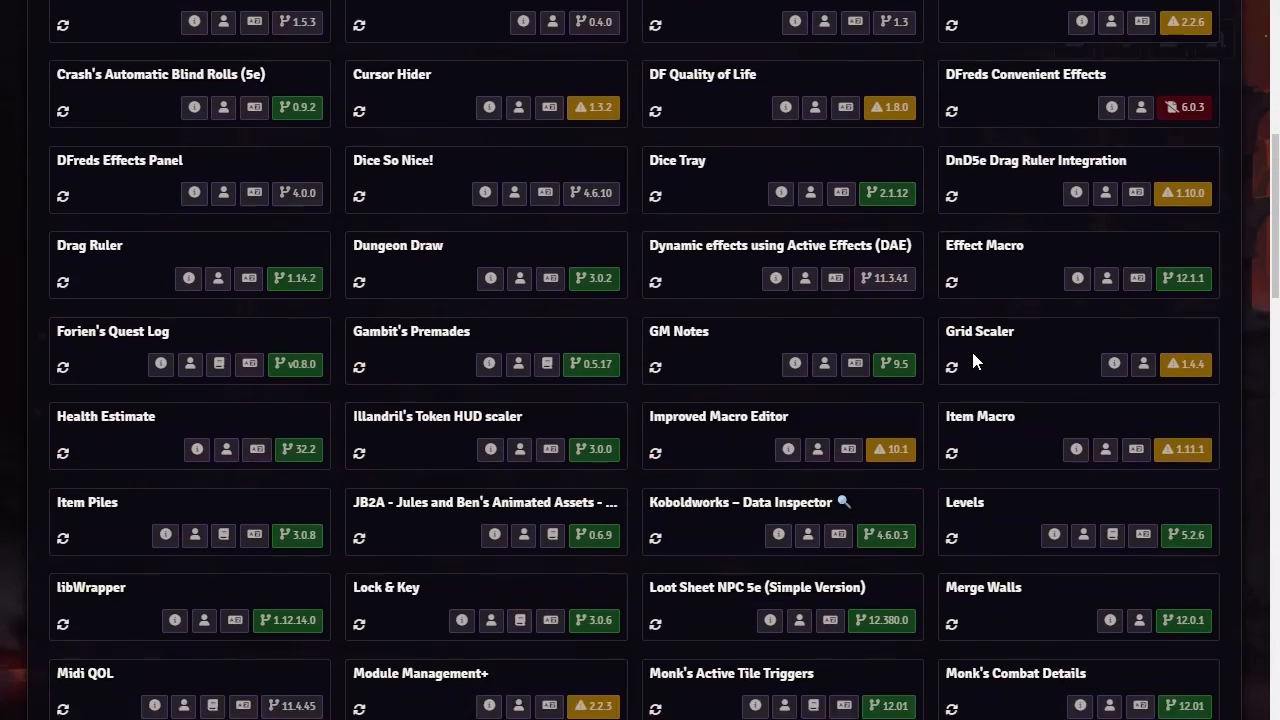
scroll(973, 362, "down", 4)
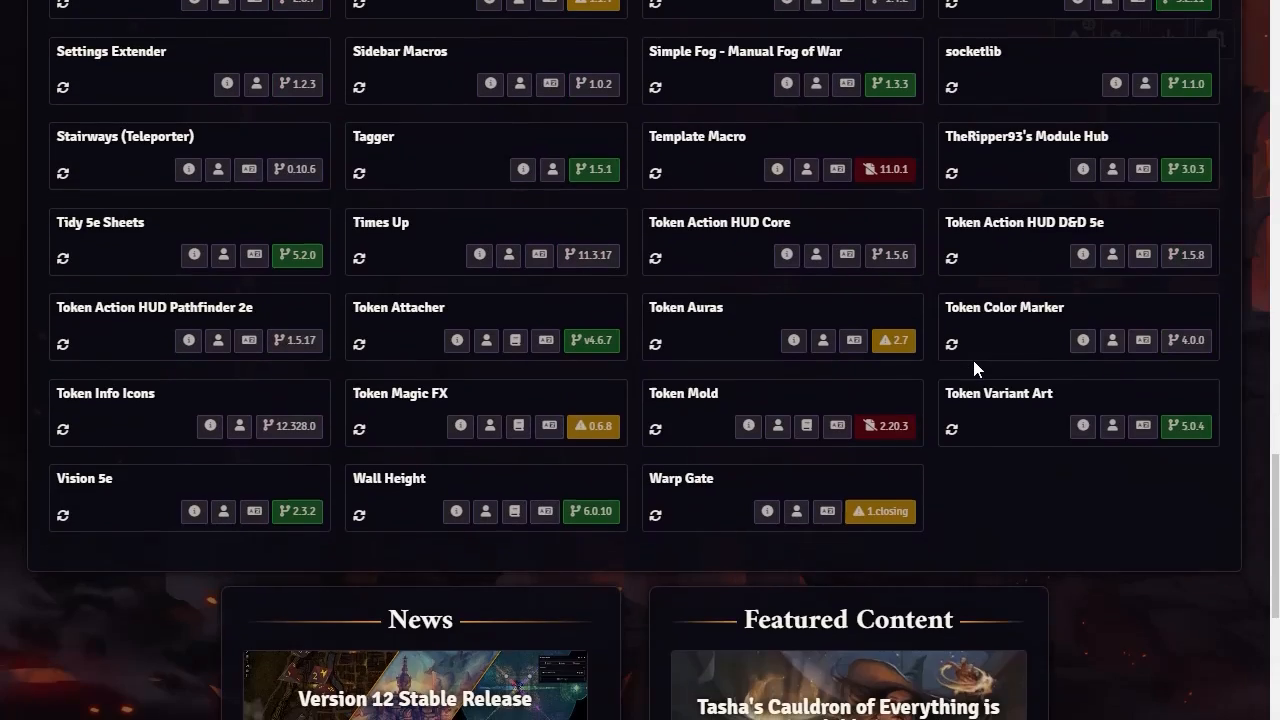
scroll(629, 505, "up", 15)
scroll(628, 505, "up", 7)
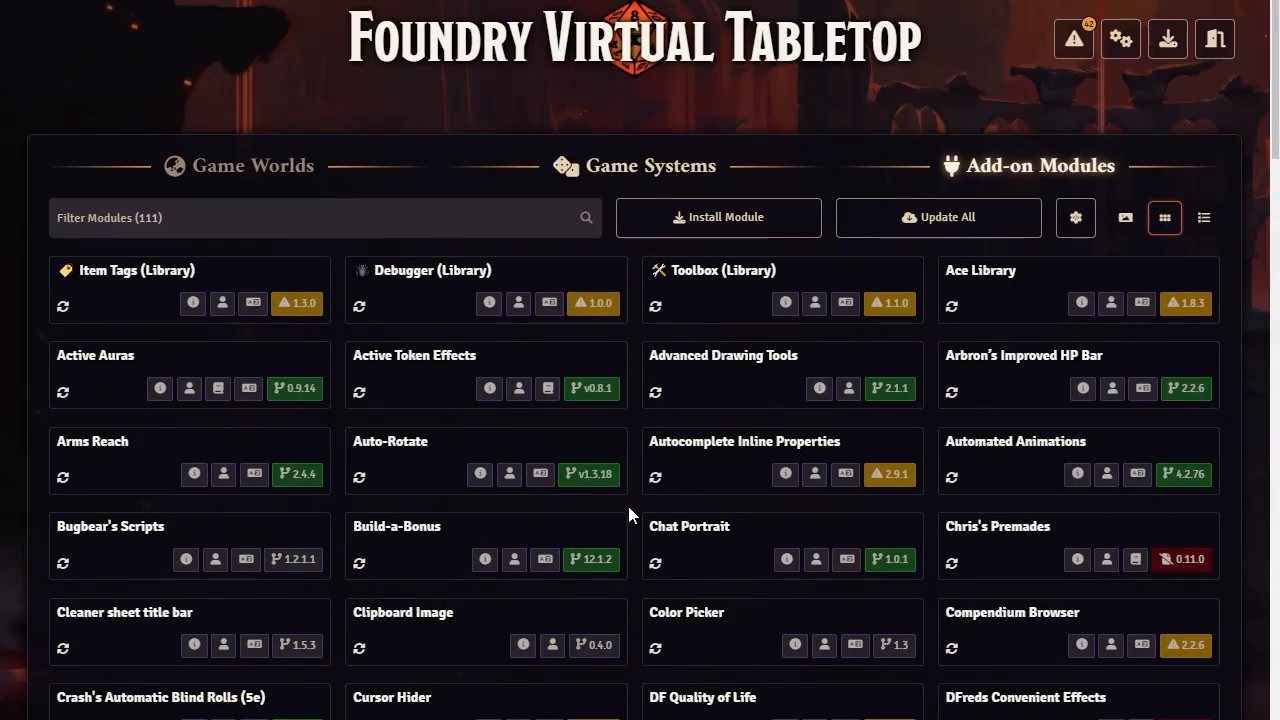
scroll(710, 435, "down", 4)
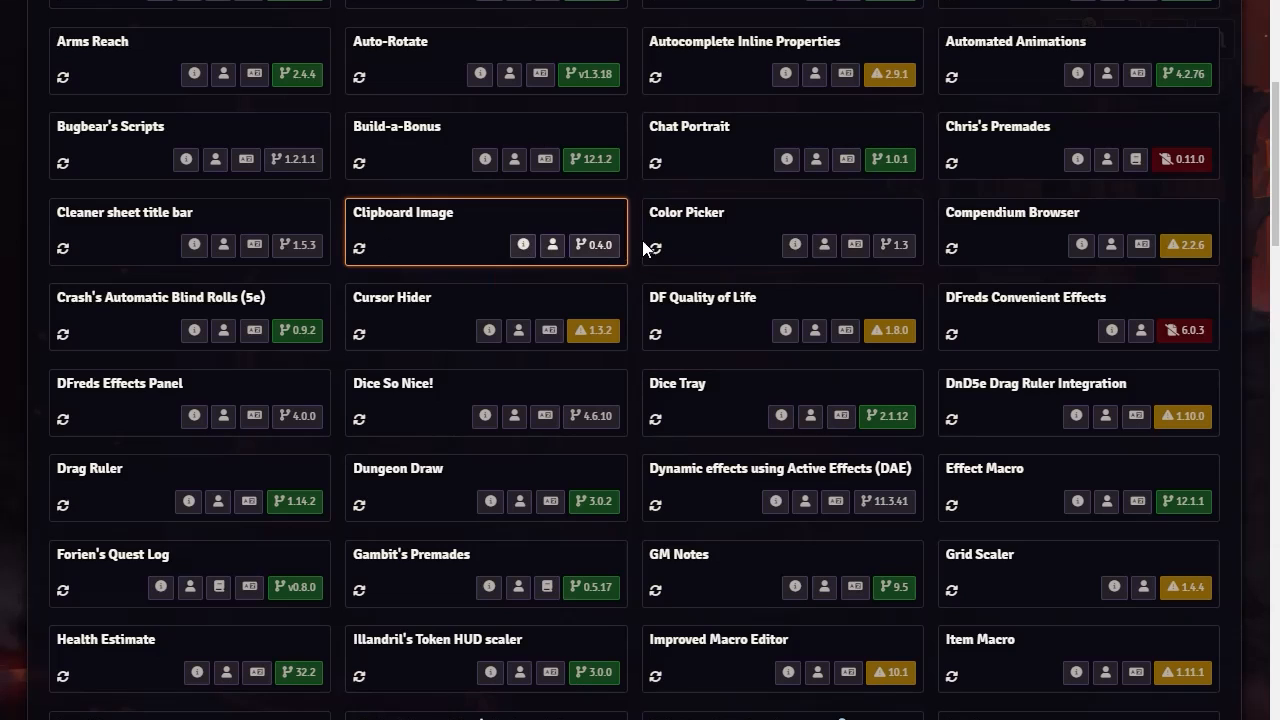
mouse_move(873, 326)
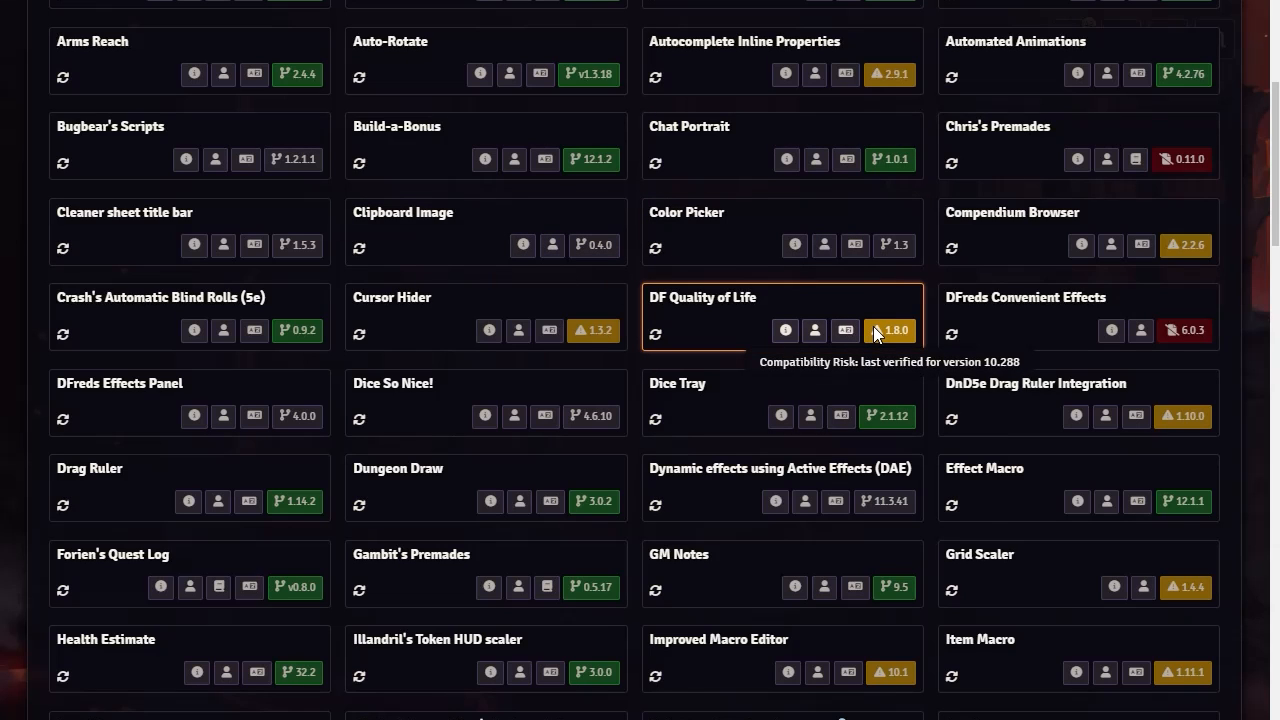
scroll(917, 566, "up", 4)
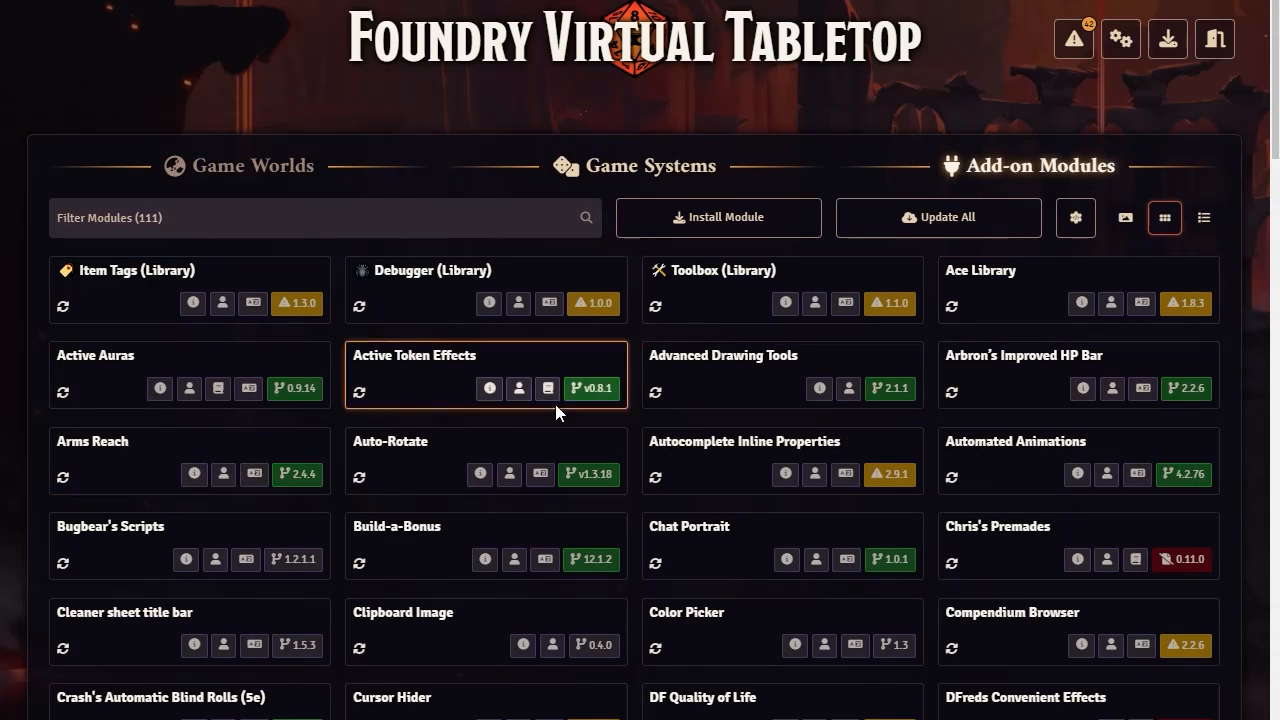
Try filtering the installed add-on modules by "jba" and "j2bs"
left_click(155, 218)
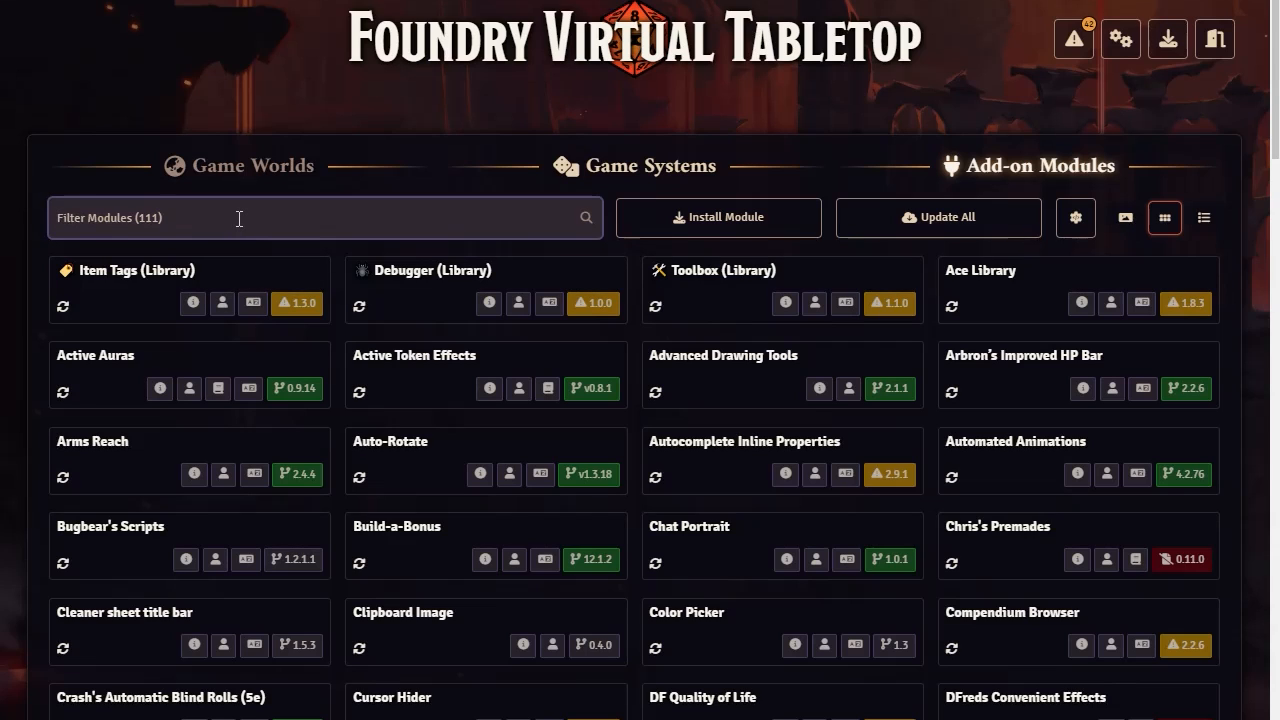
type("jba")
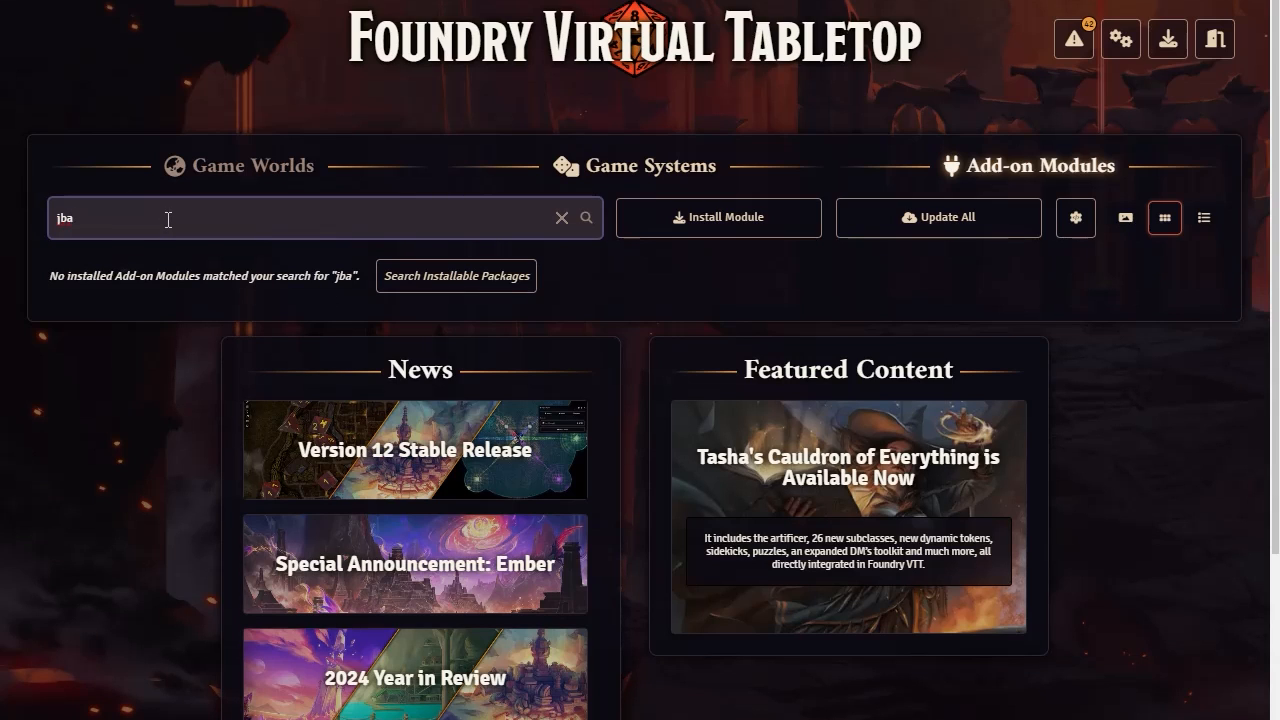
key("BackSpace")
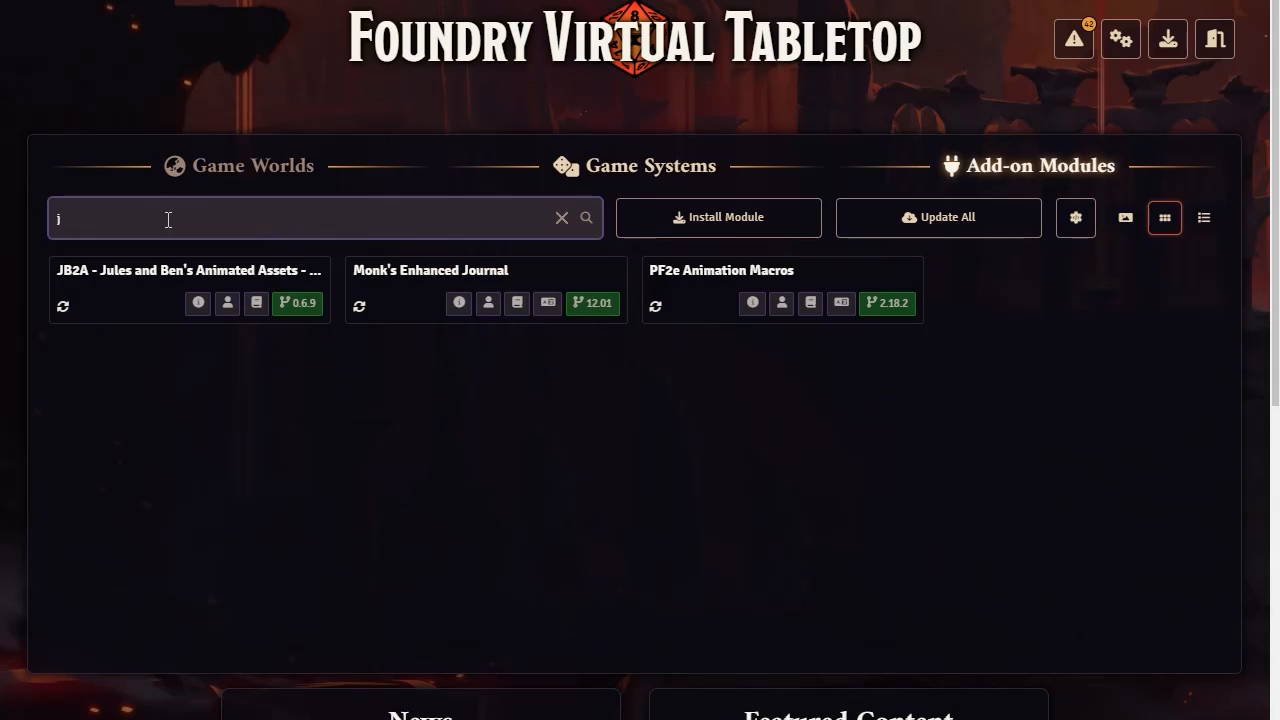
type("2b")
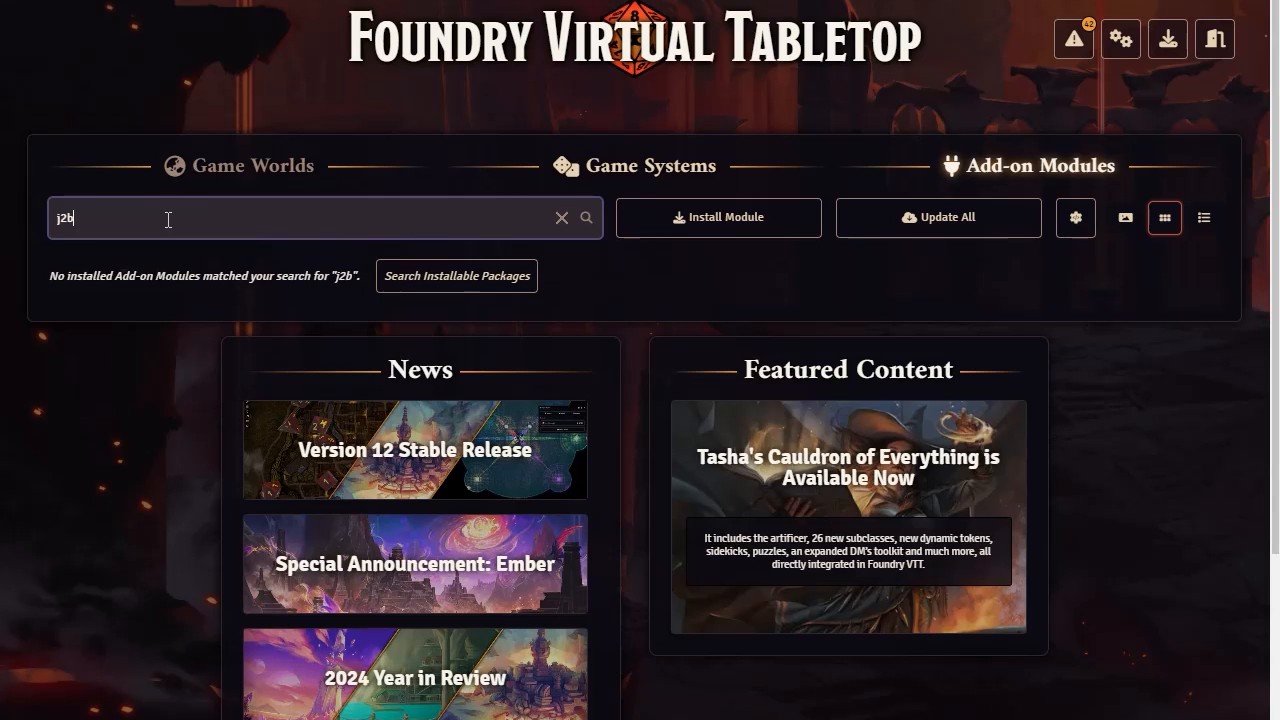
type("s")
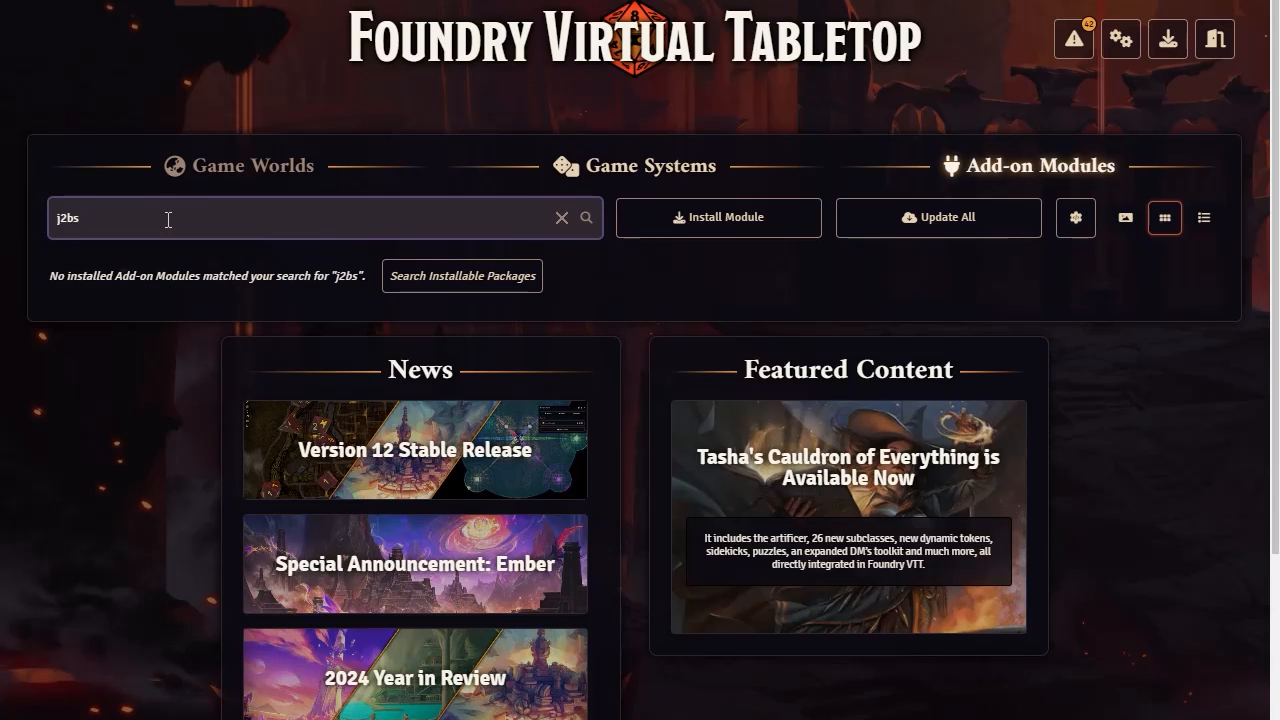
key("BackSpace")
key("BackSpace")
key("BackSpace")
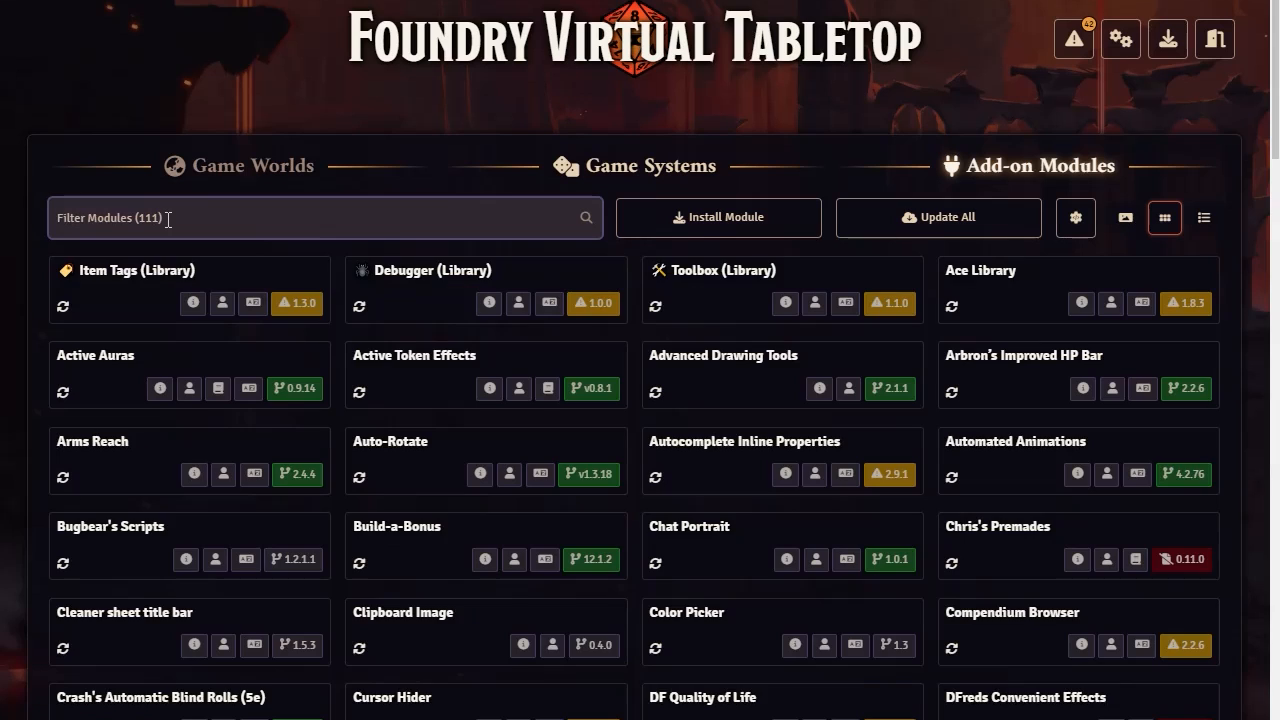
Filter the installed add-on modules by "jb"
type("j2")
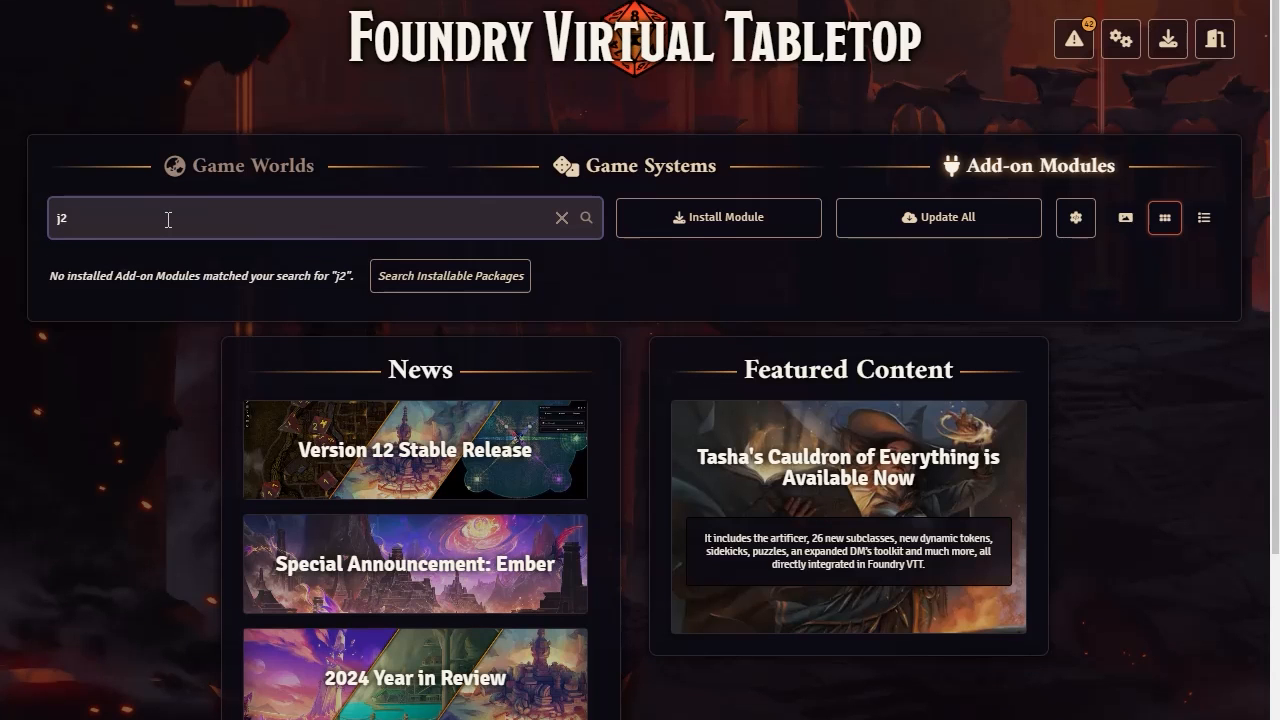
key("BackSpace")
key("BackSpace")
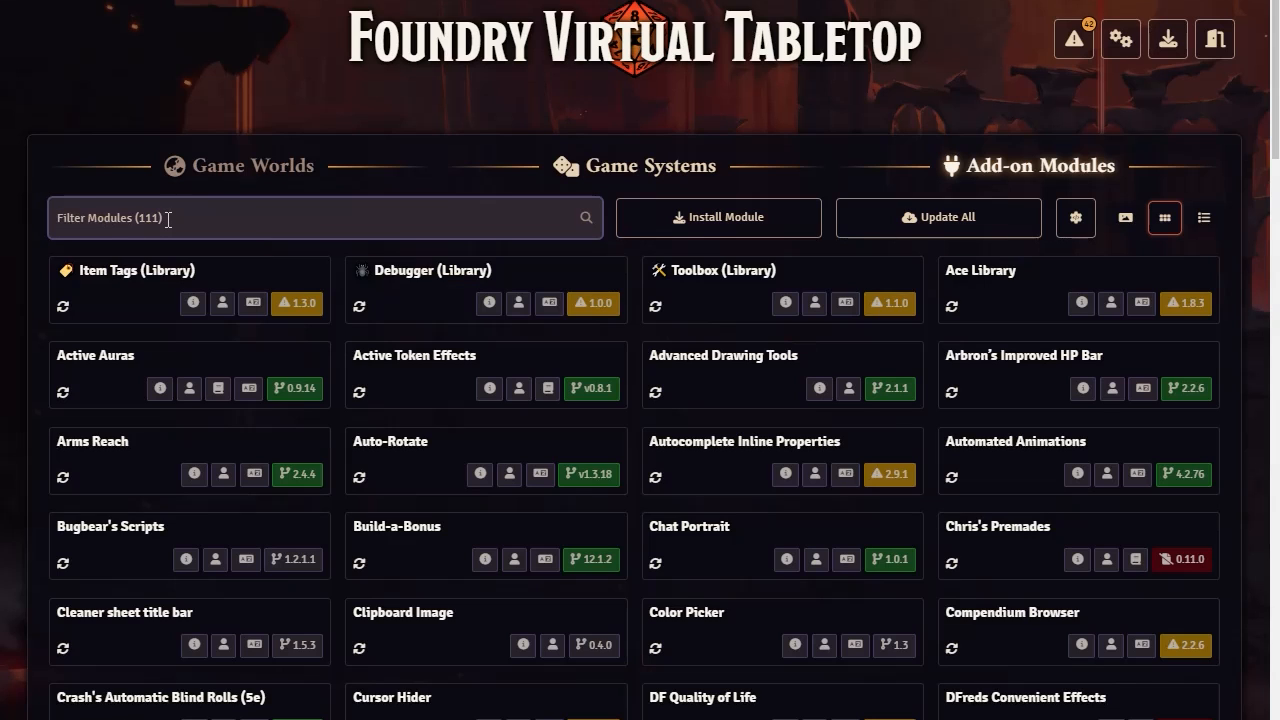
type("jb")
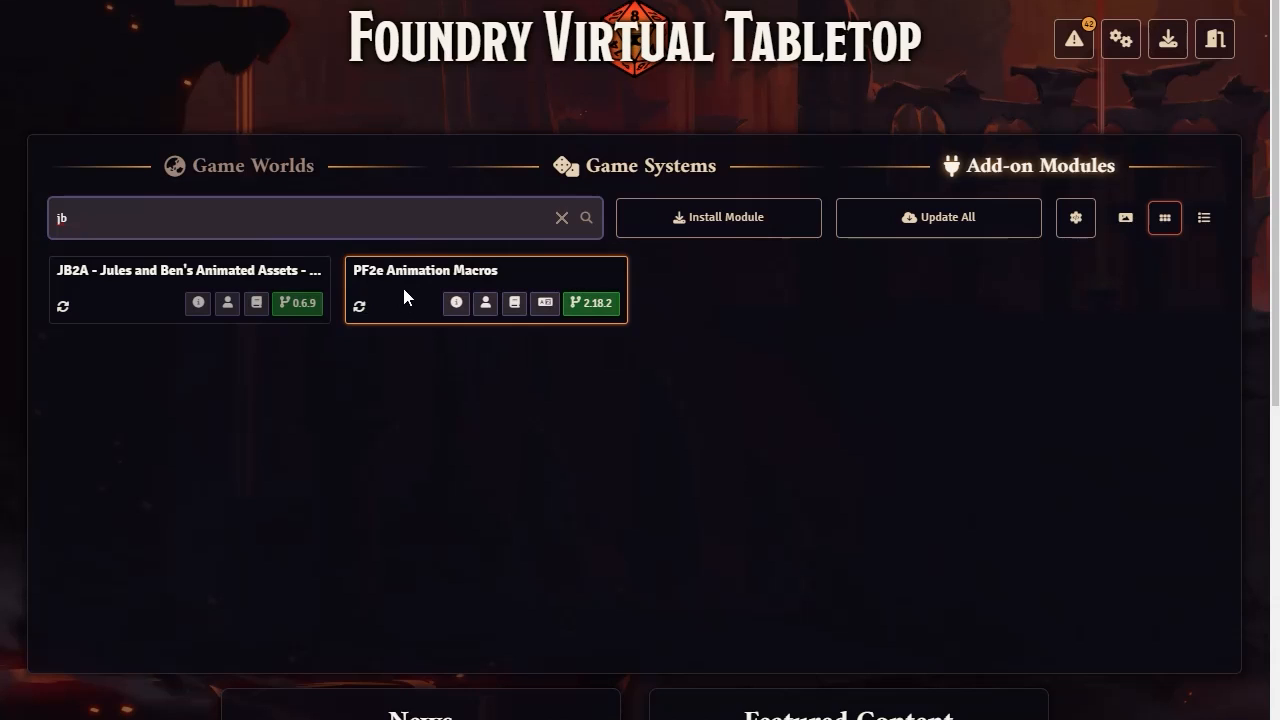
Read the description of the JB2A animated assets module and clear the "jb" filter from the installed add-on modules
mouse_move(463, 303)
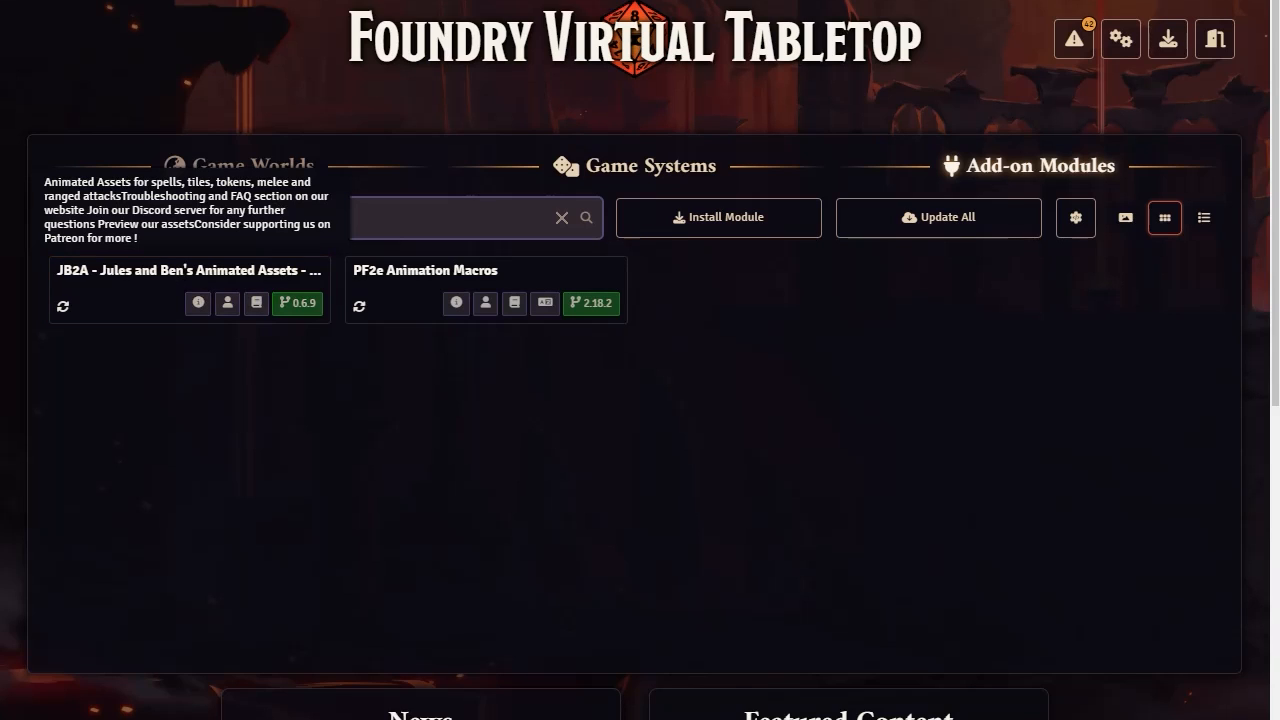
type("jb")
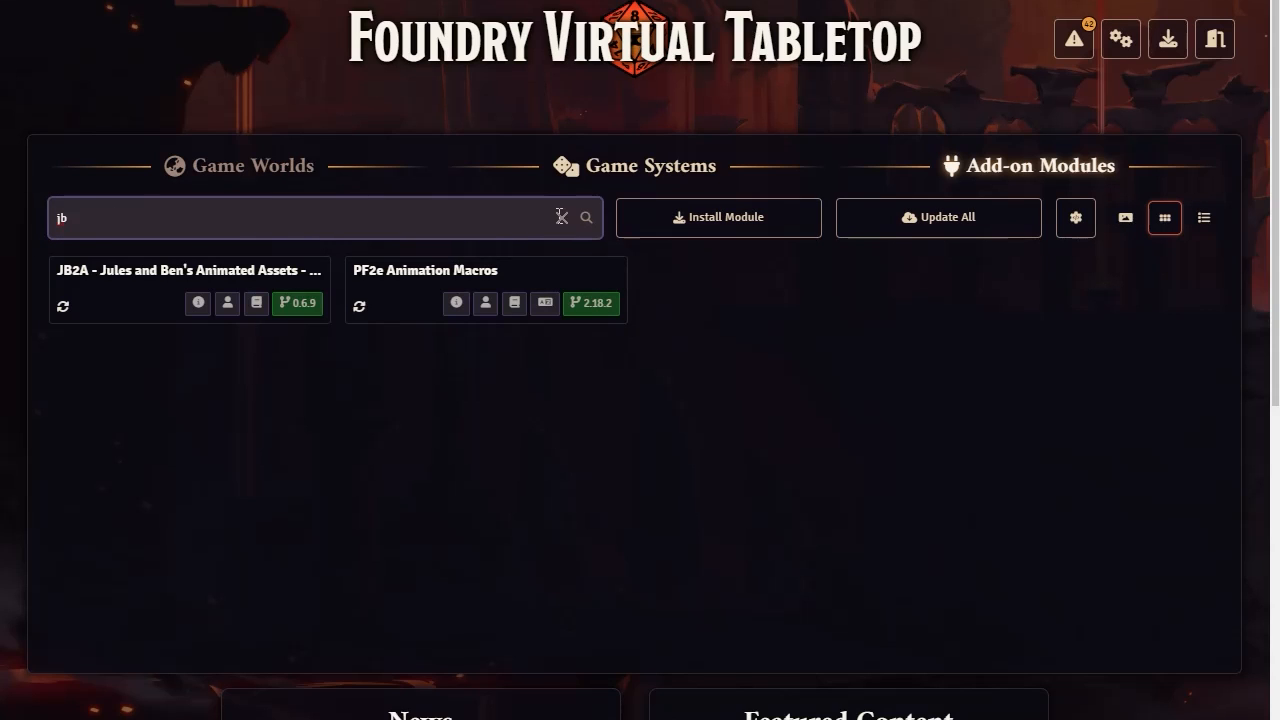
left_click(561, 218)
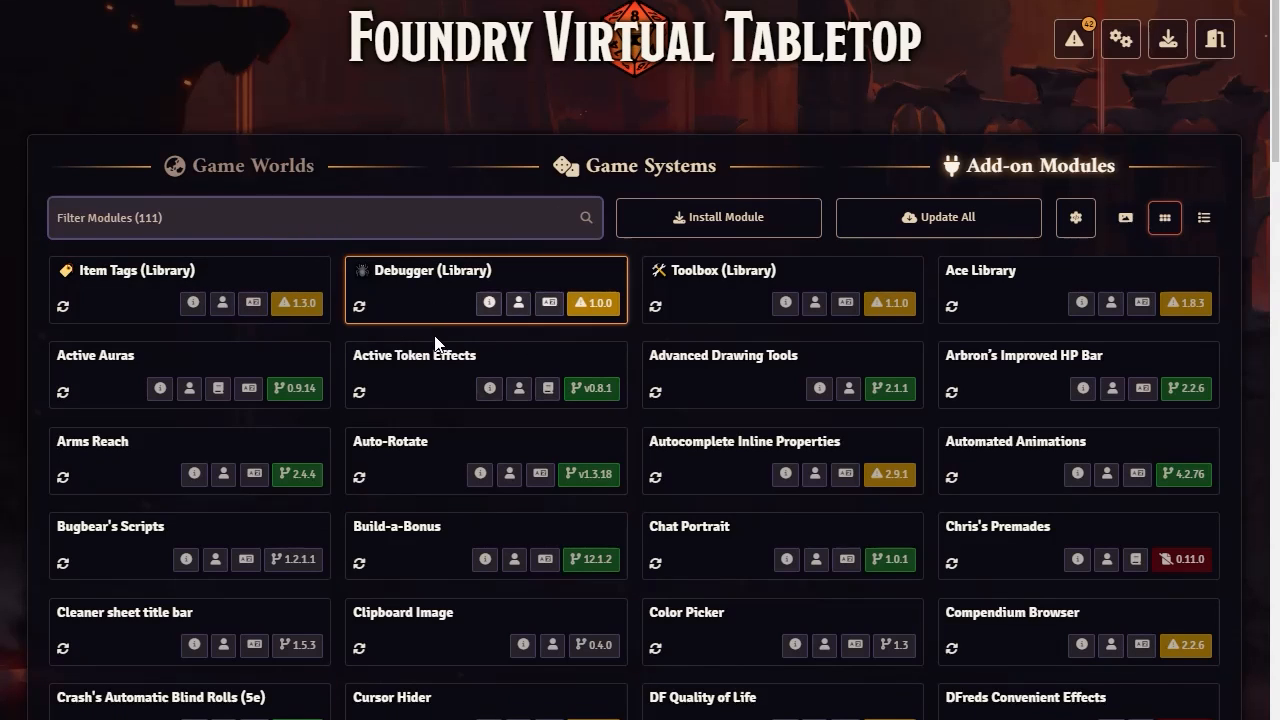
scroll(460, 380, "down", 20)
scroll(470, 425, "up", 20)
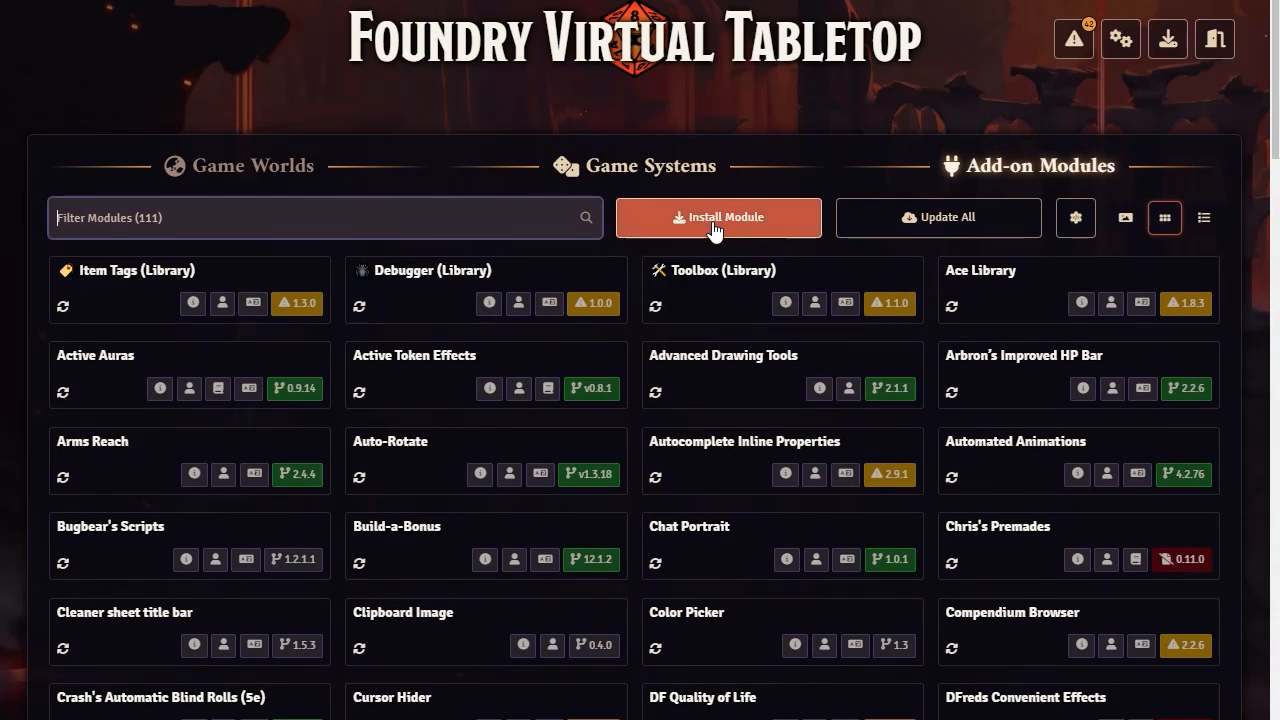
Open the module installer and activate its Manifest URL field
left_click(714, 226)
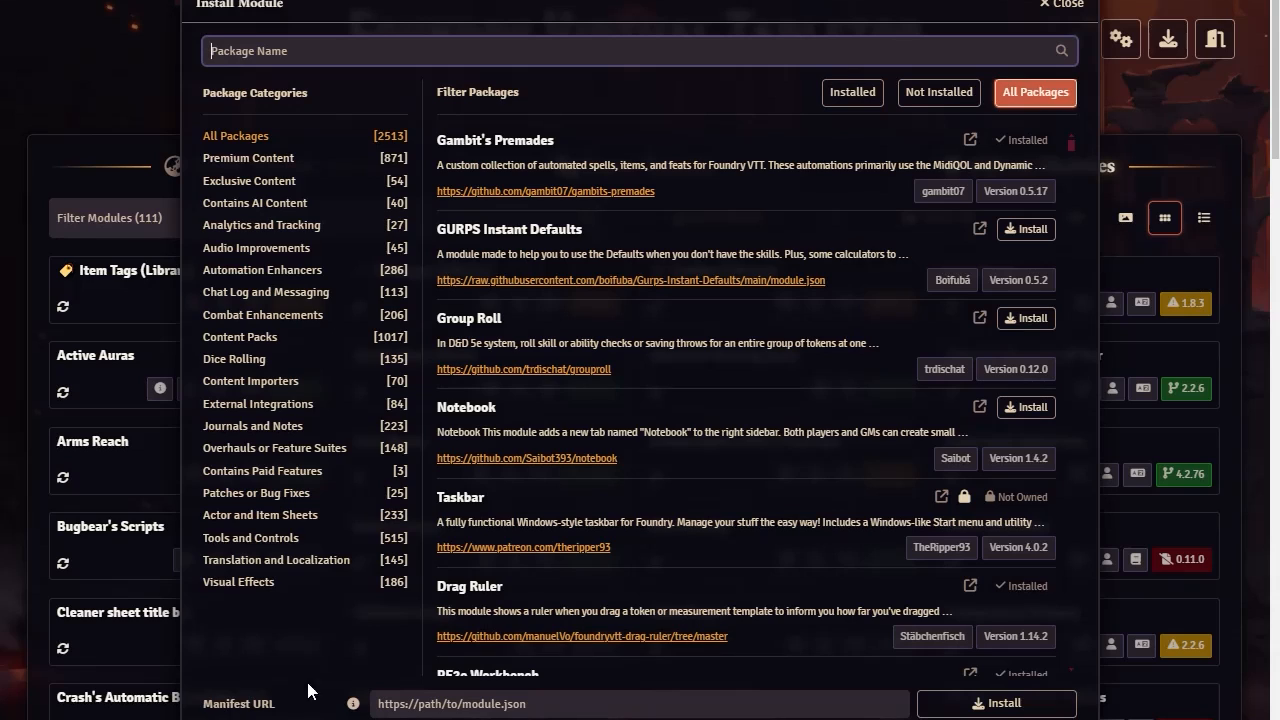
left_click(529, 704)
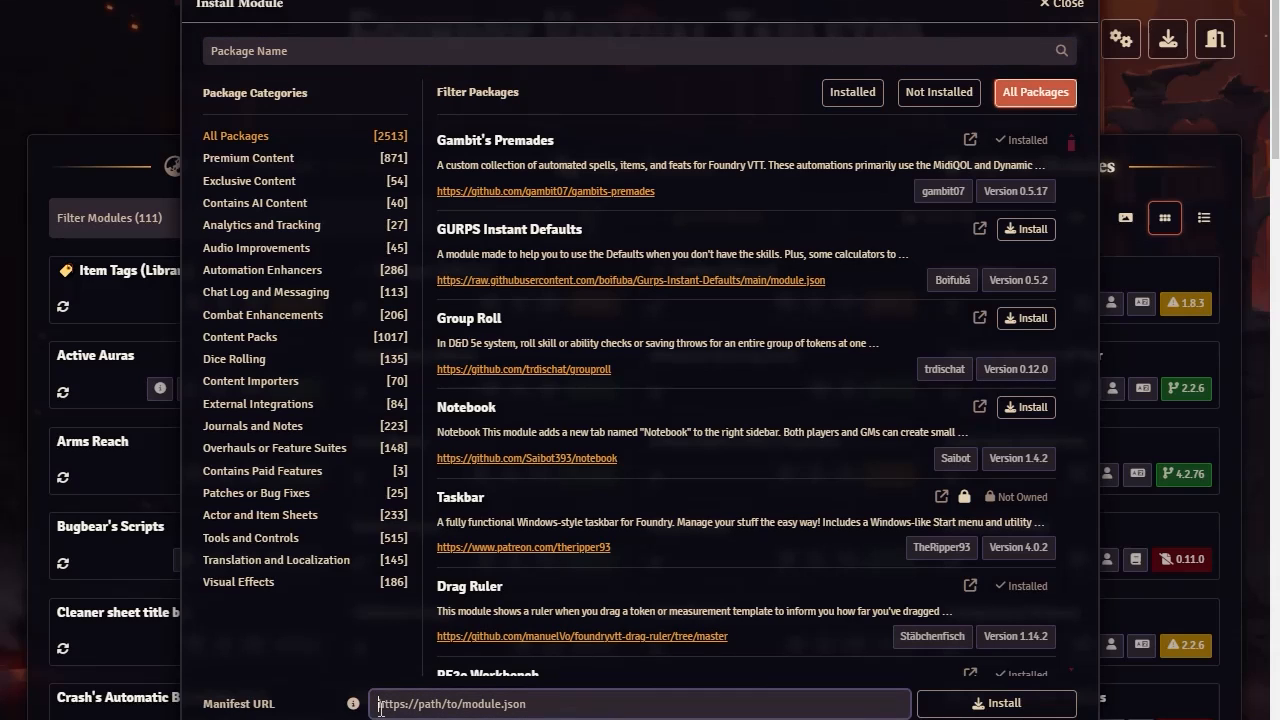
left_click(501, 701)
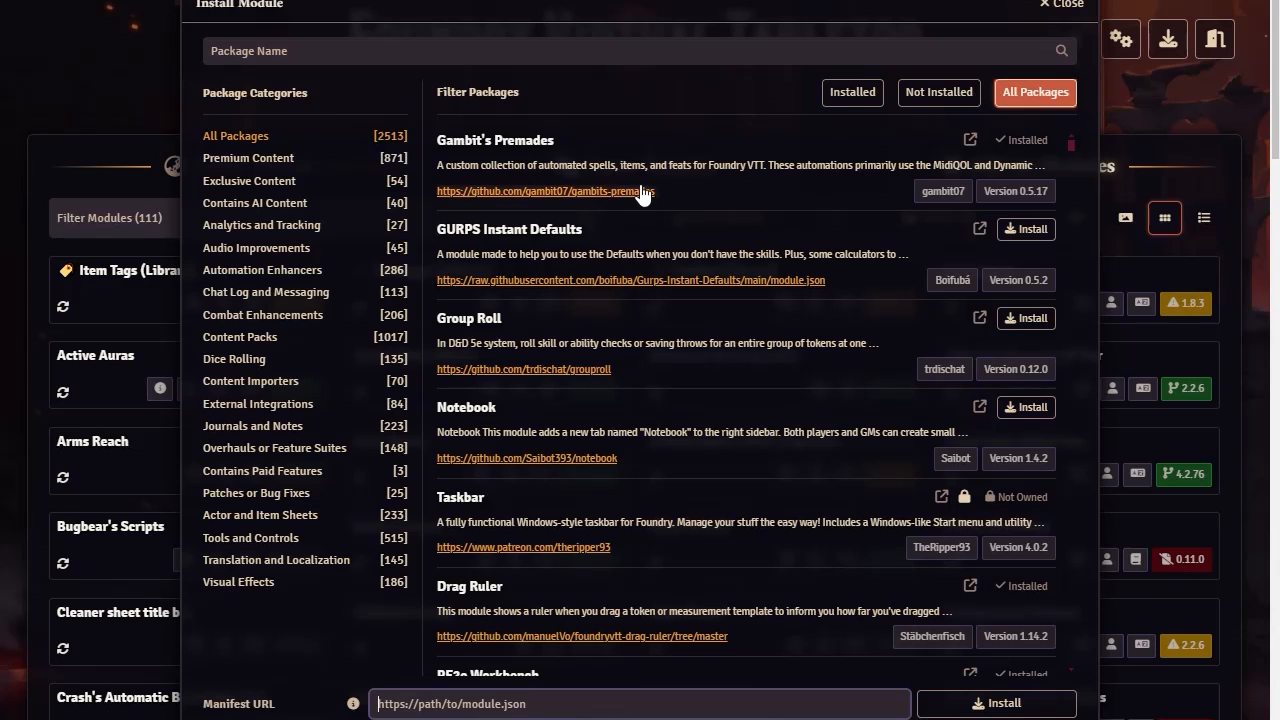
Look through the first available module packages and their install options in the module installer
scroll(652, 170, "down", 5)
scroll(650, 245, "up", 5)
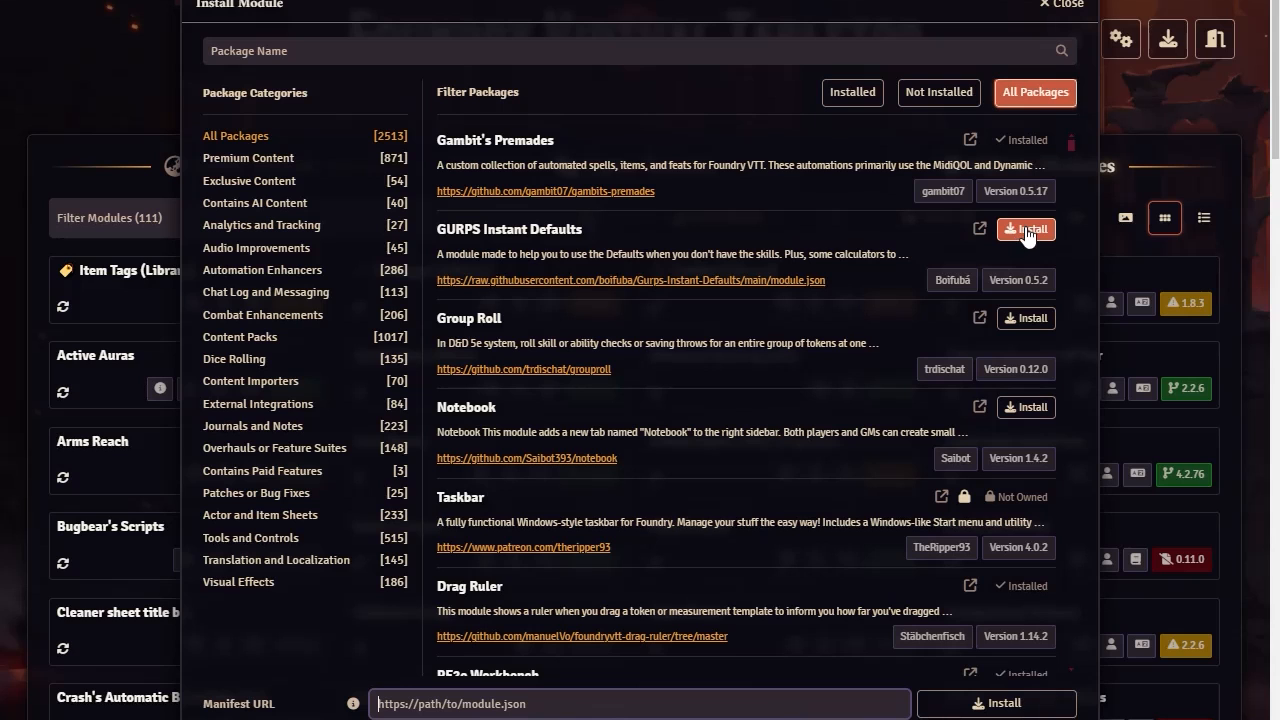
scroll(724, 505, "down", 1)
scroll(723, 501, "up", 1)
scroll(742, 468, "down", 15)
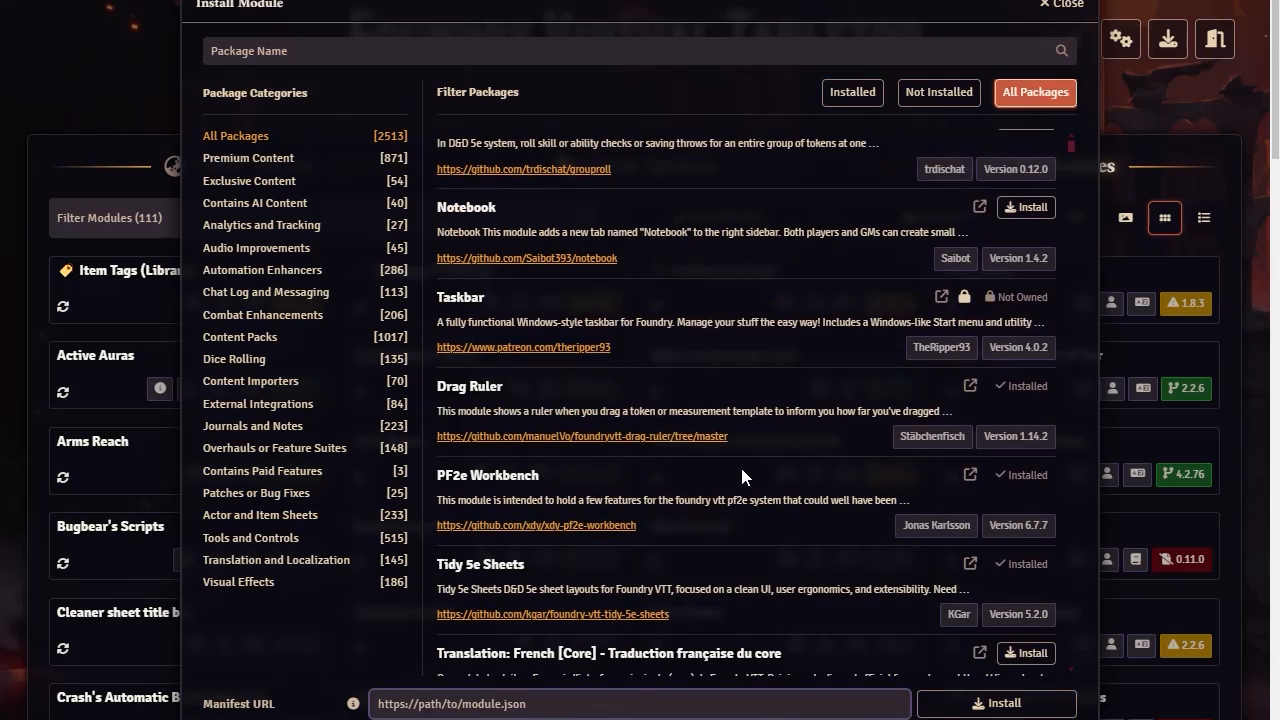
scroll(762, 470, "up", 15)
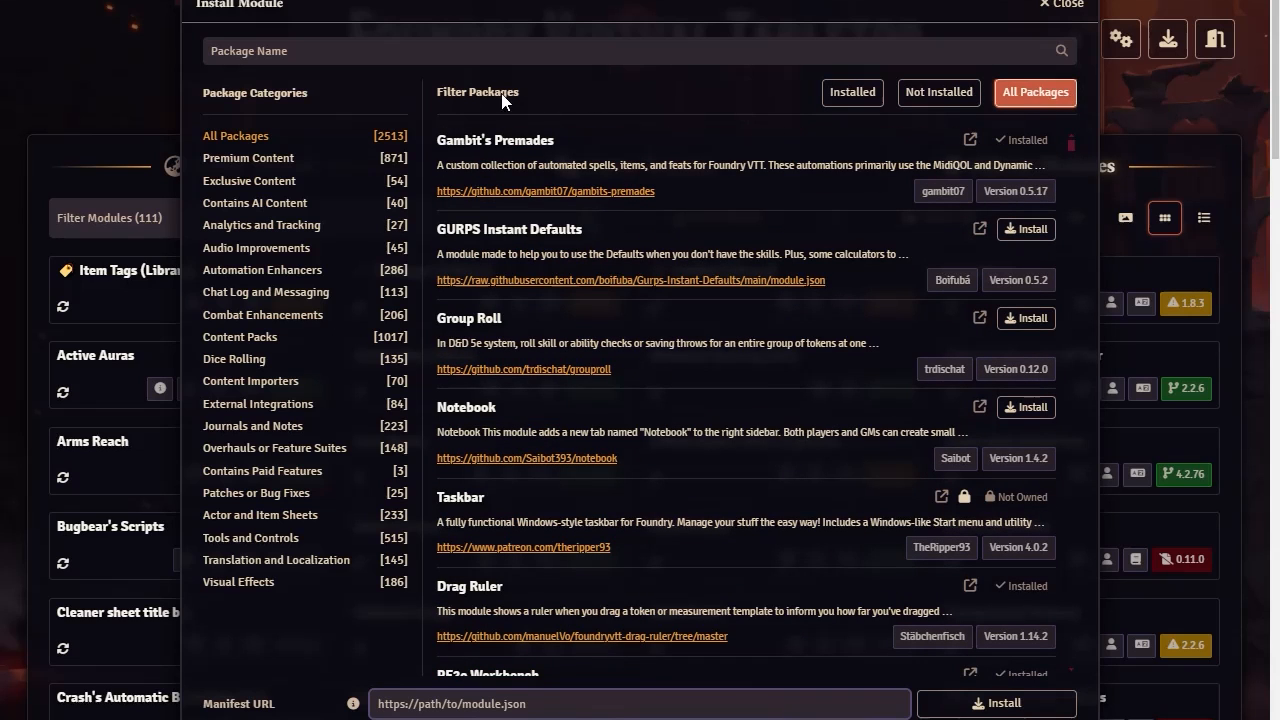
Filter the module packages by Installed and Not Installed, and return to All Packages
left_click(852, 92)
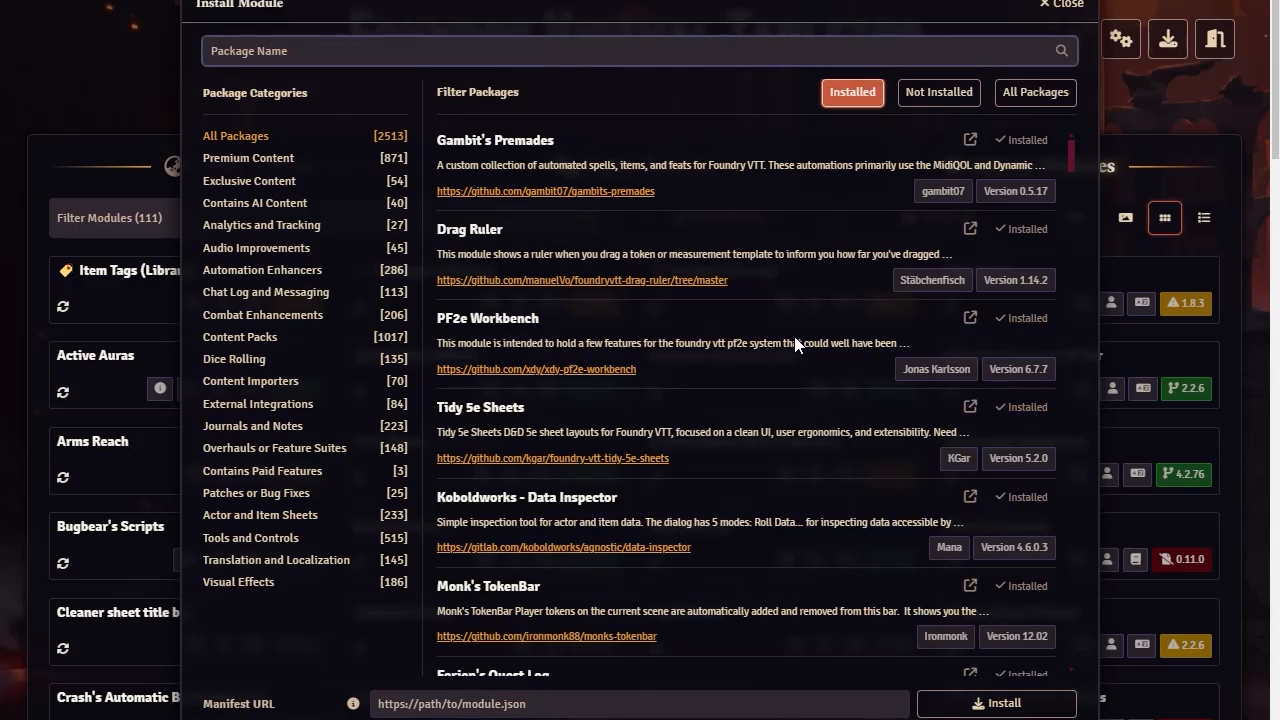
left_click(923, 97)
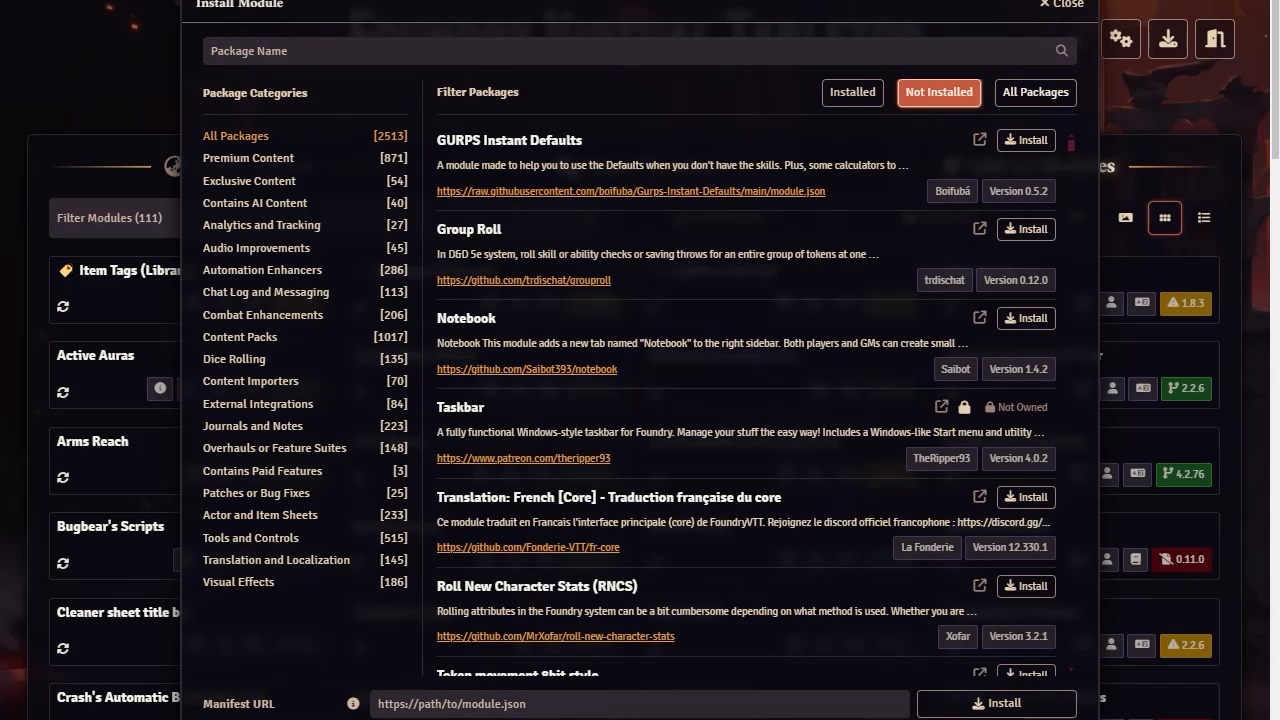
left_click(939, 104)
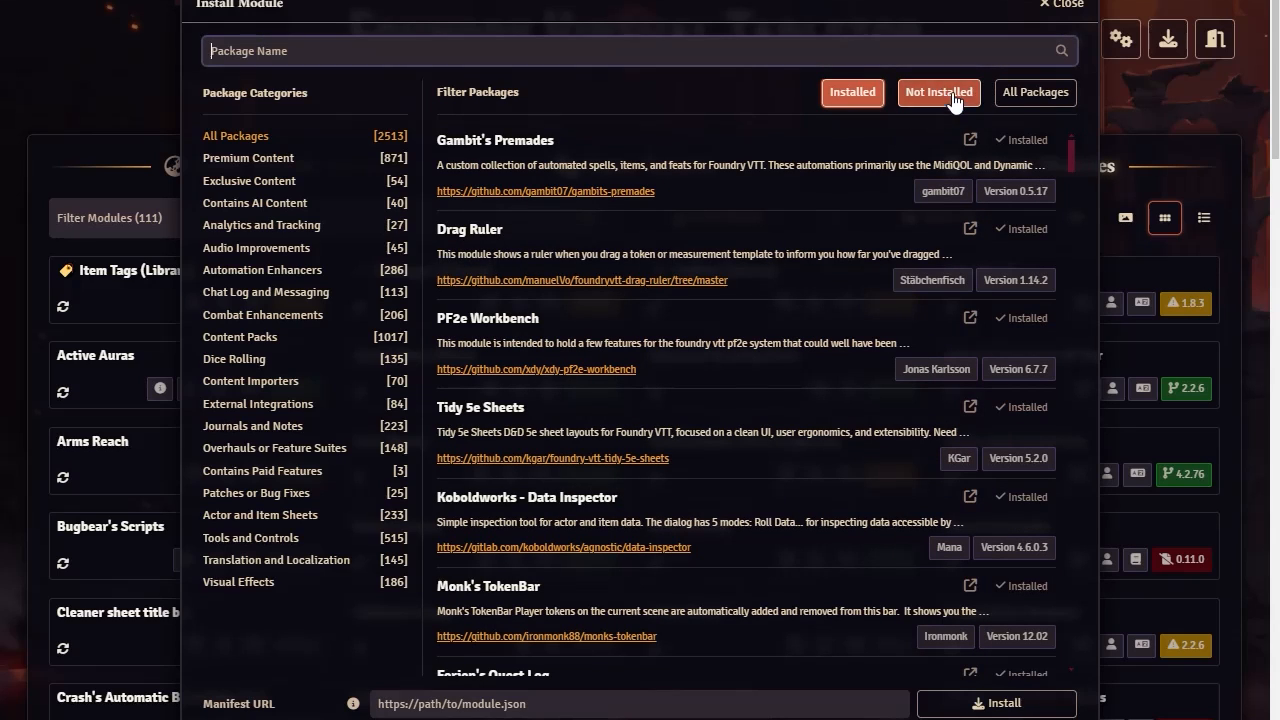
left_click(1036, 92)
left_click(873, 100)
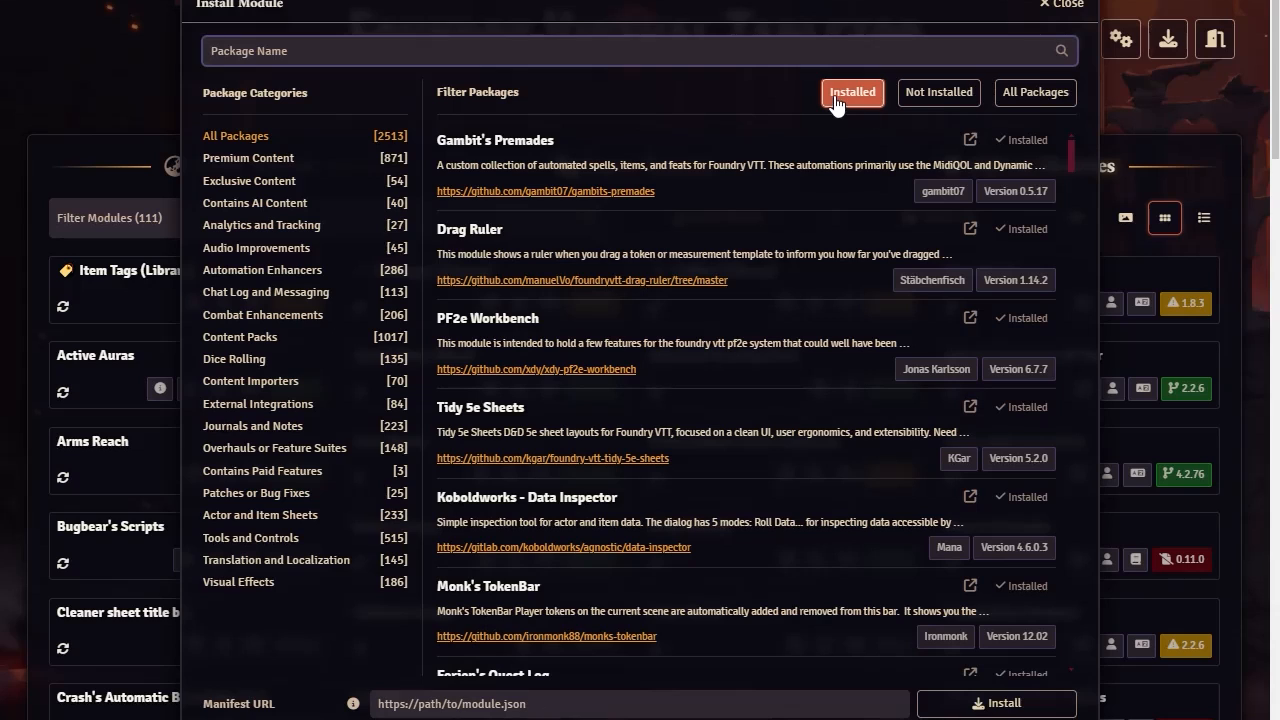
left_click(1042, 100)
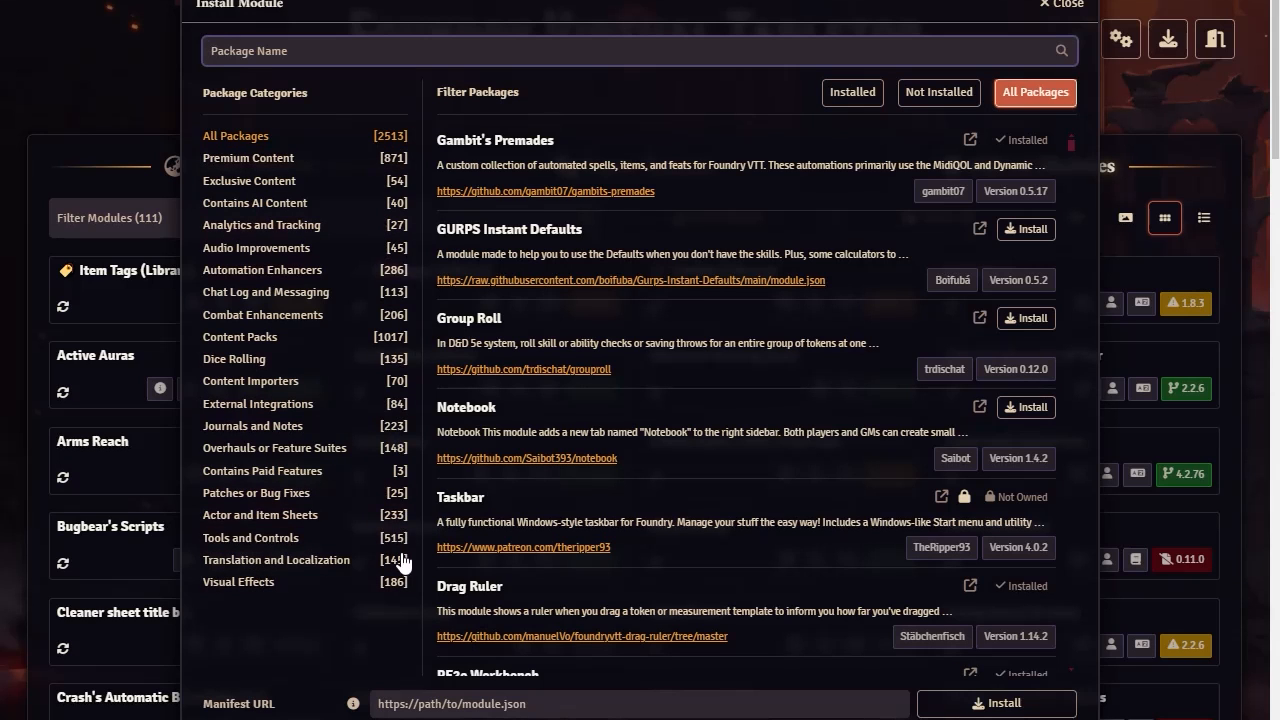
Browse the full list of available module packages and close the module installer
scroll(860, 292, "down", 5)
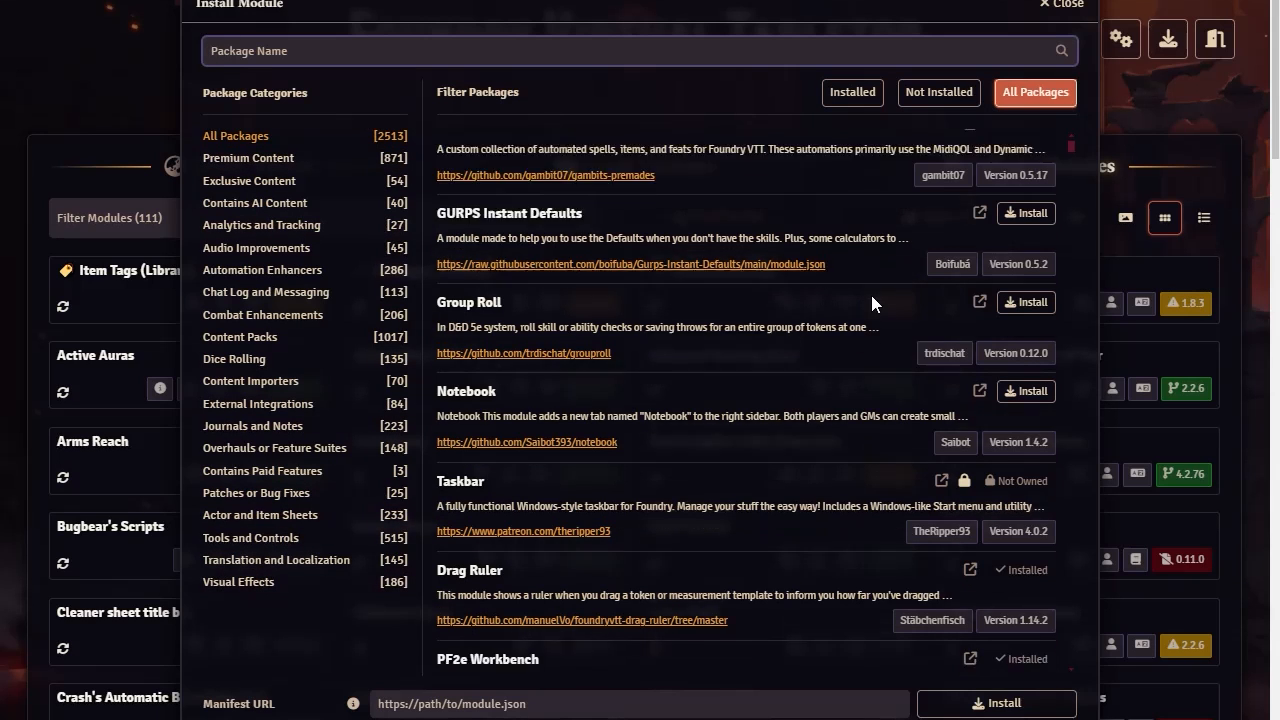
scroll(840, 288, "down", 10)
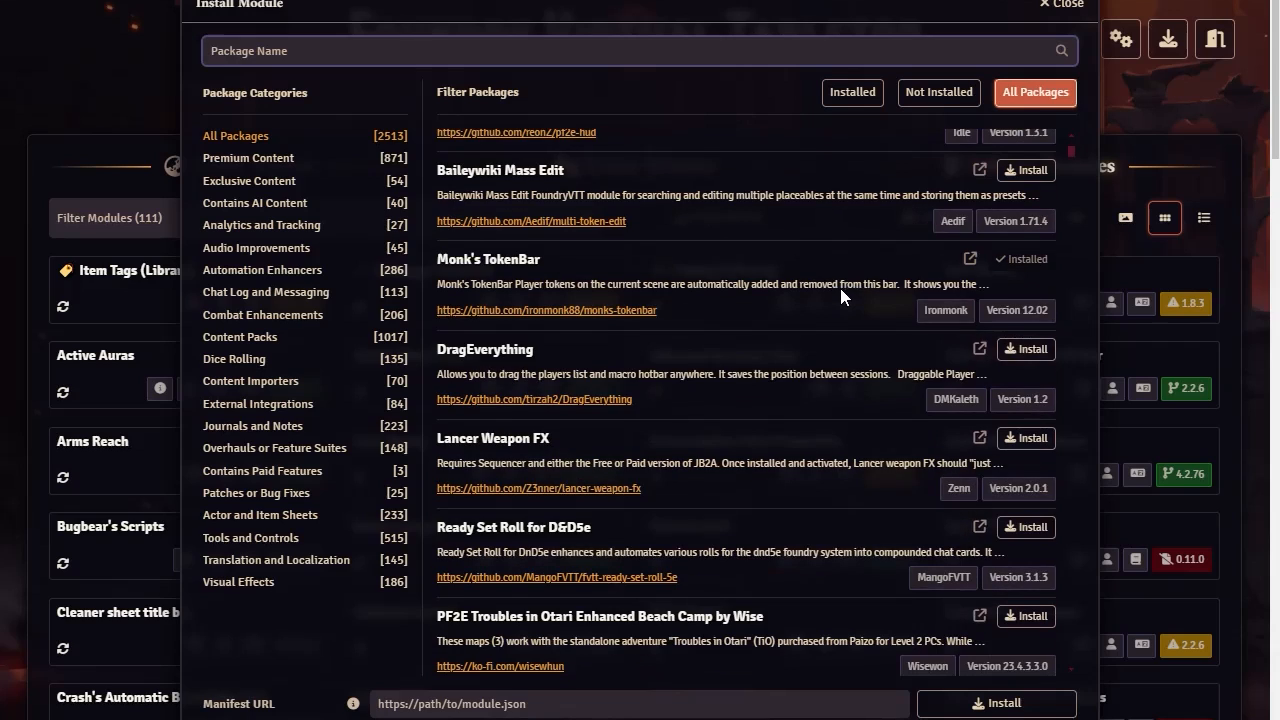
scroll(627, 481, "down", 10)
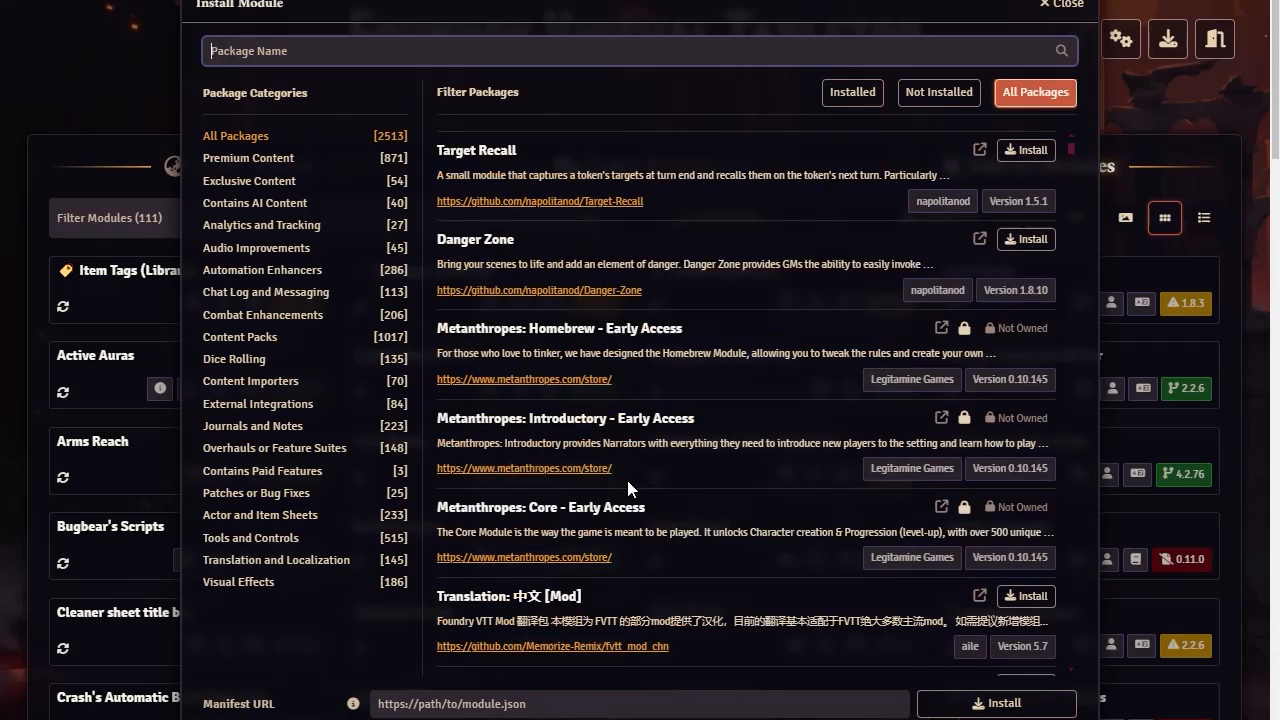
scroll(627, 481, "up", 10)
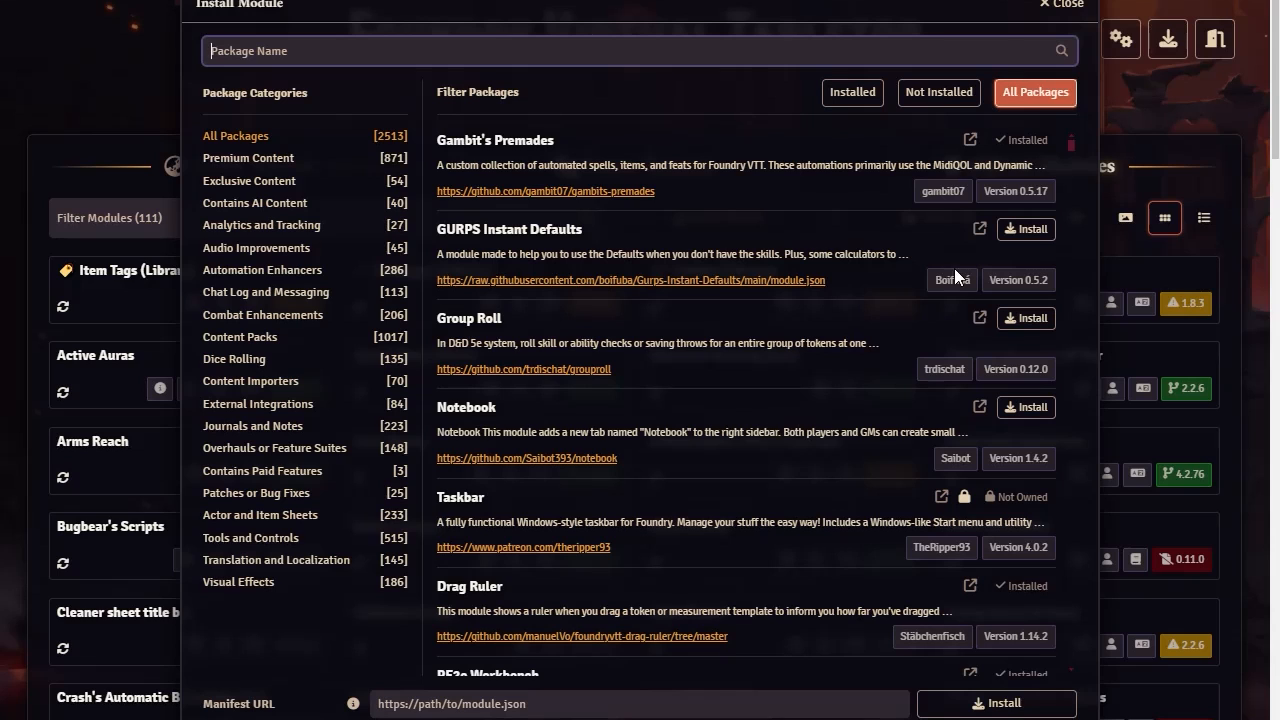
left_click(1062, 4)
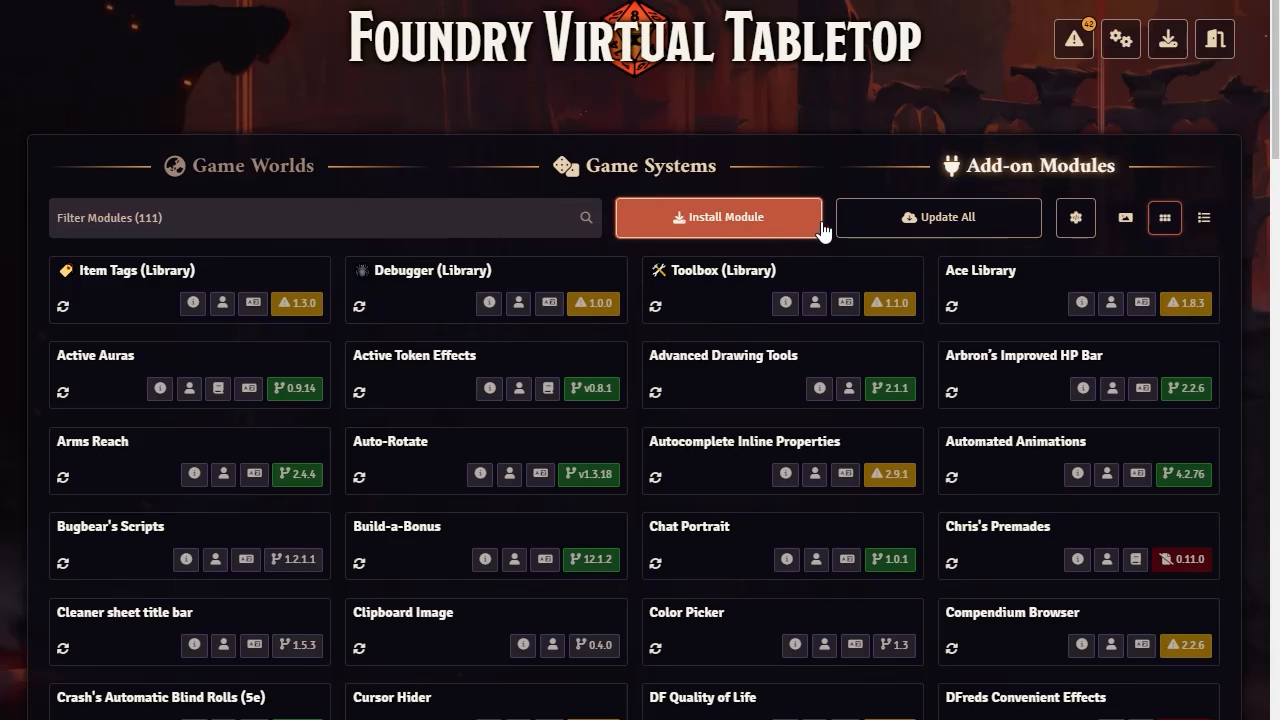
left_click(745, 236)
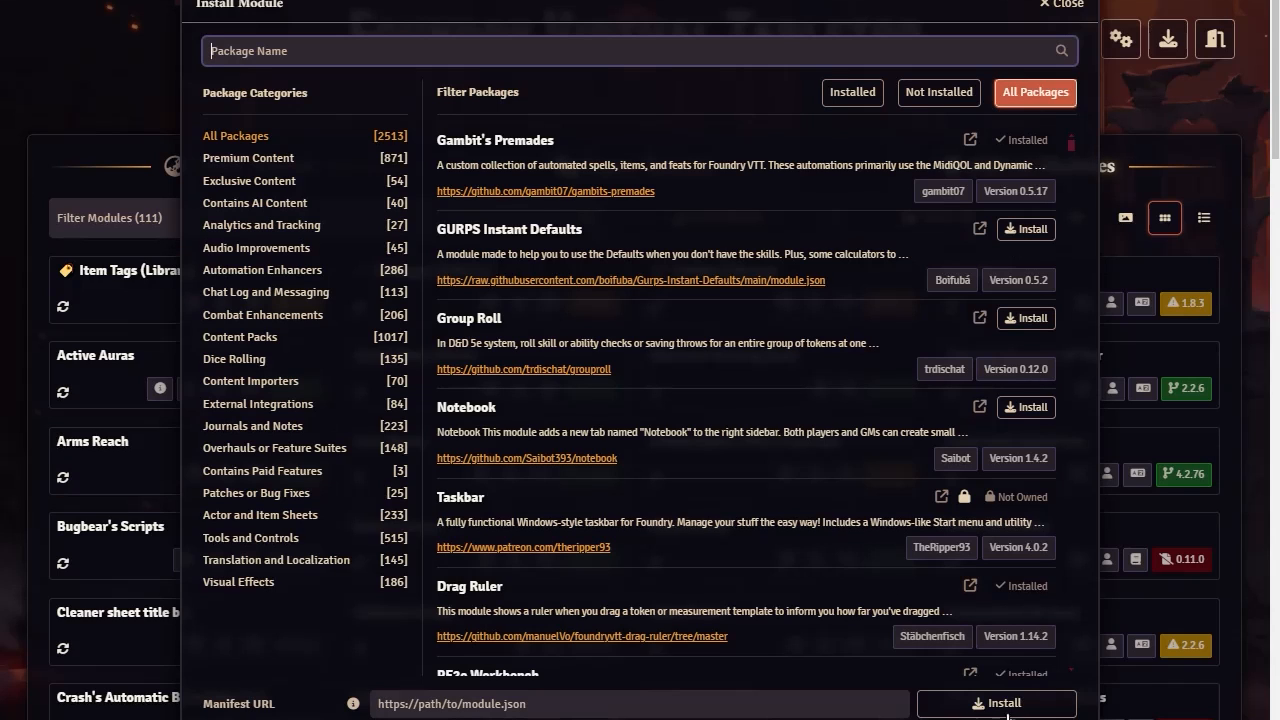
left_click(1062, 4)
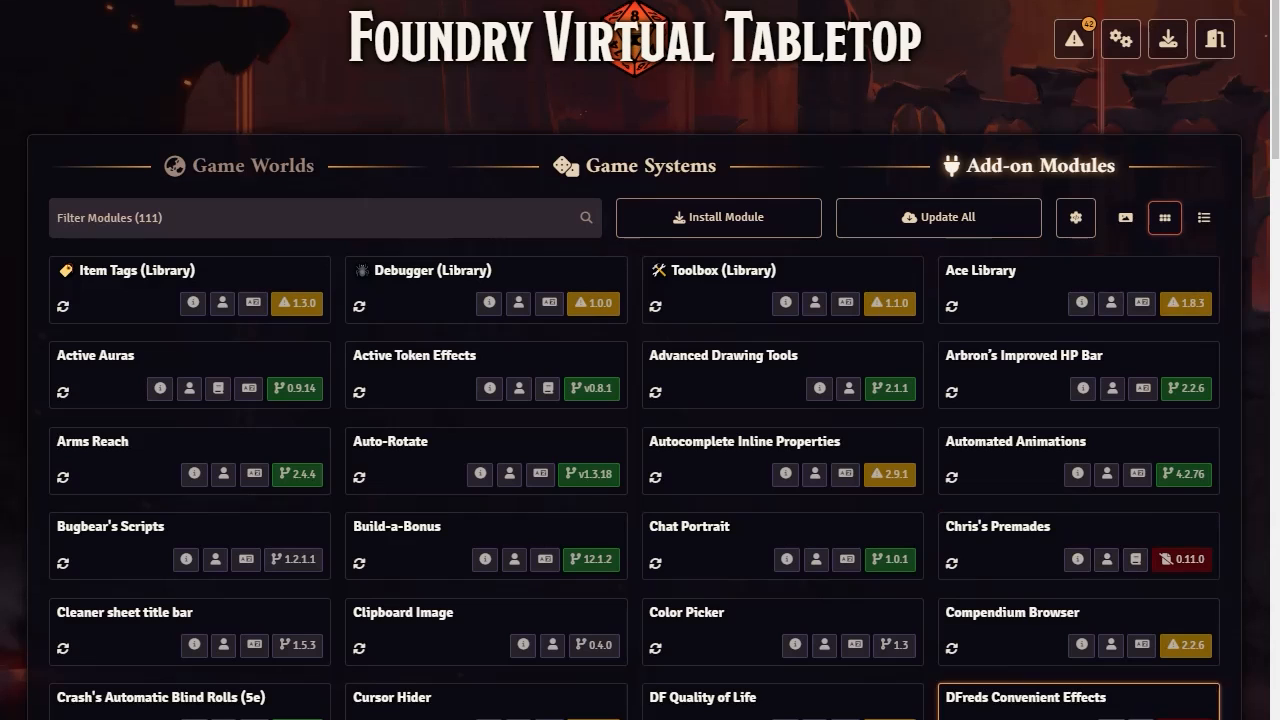
Review the Basic Details, Authors, Compendium Packs and Relationships sections of the Create Module form, and close it without creating a module
left_click(1077, 222)
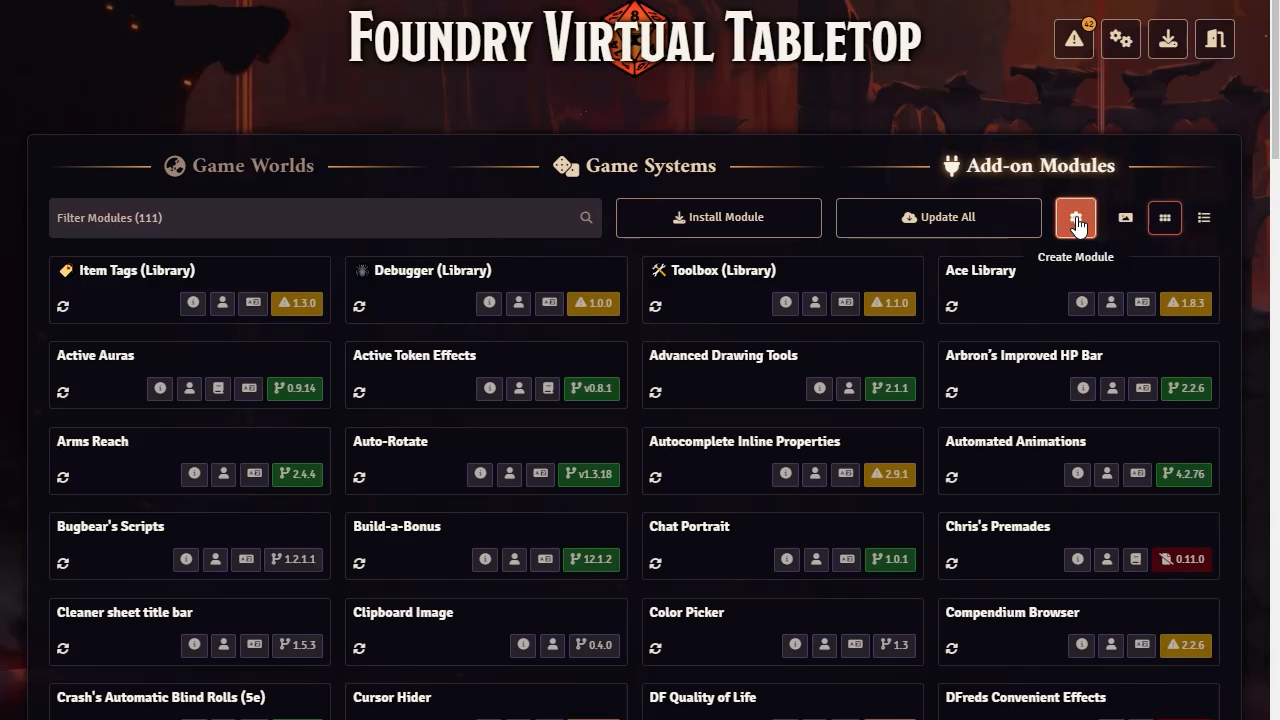
scroll(495, 364, "down", 2)
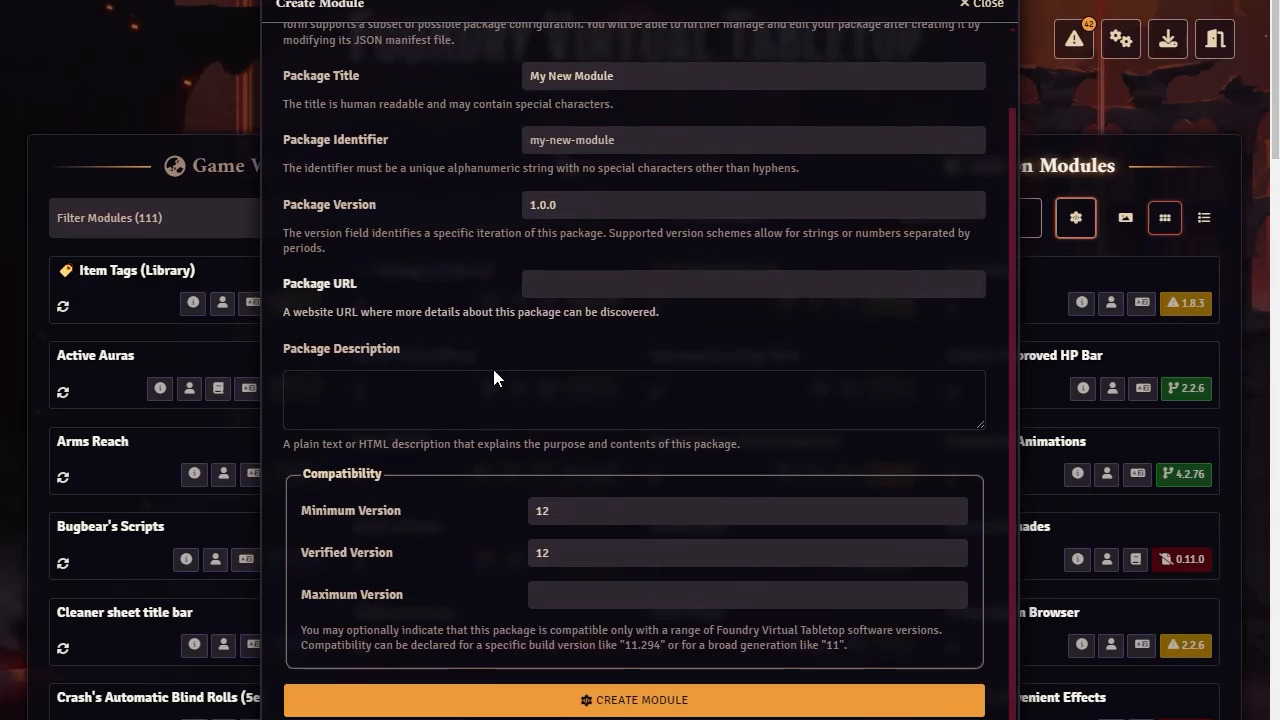
scroll(434, 472, "up", 2)
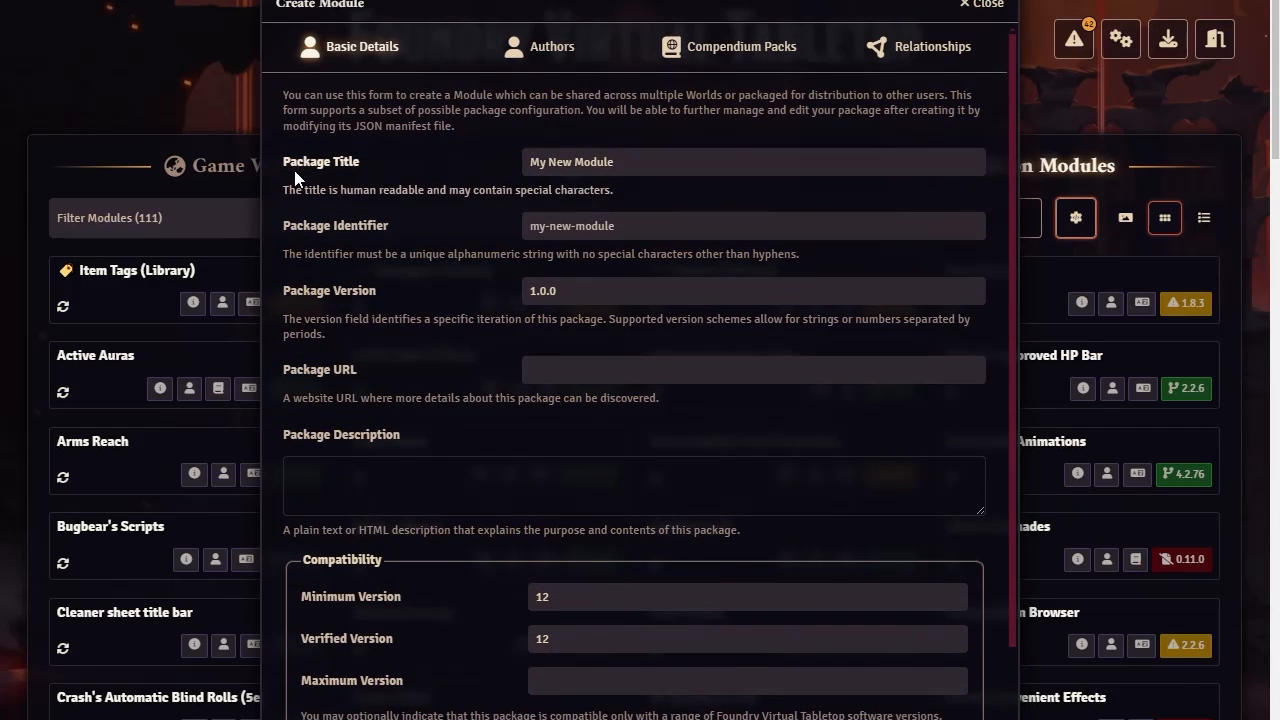
left_click(565, 50)
left_click(738, 54)
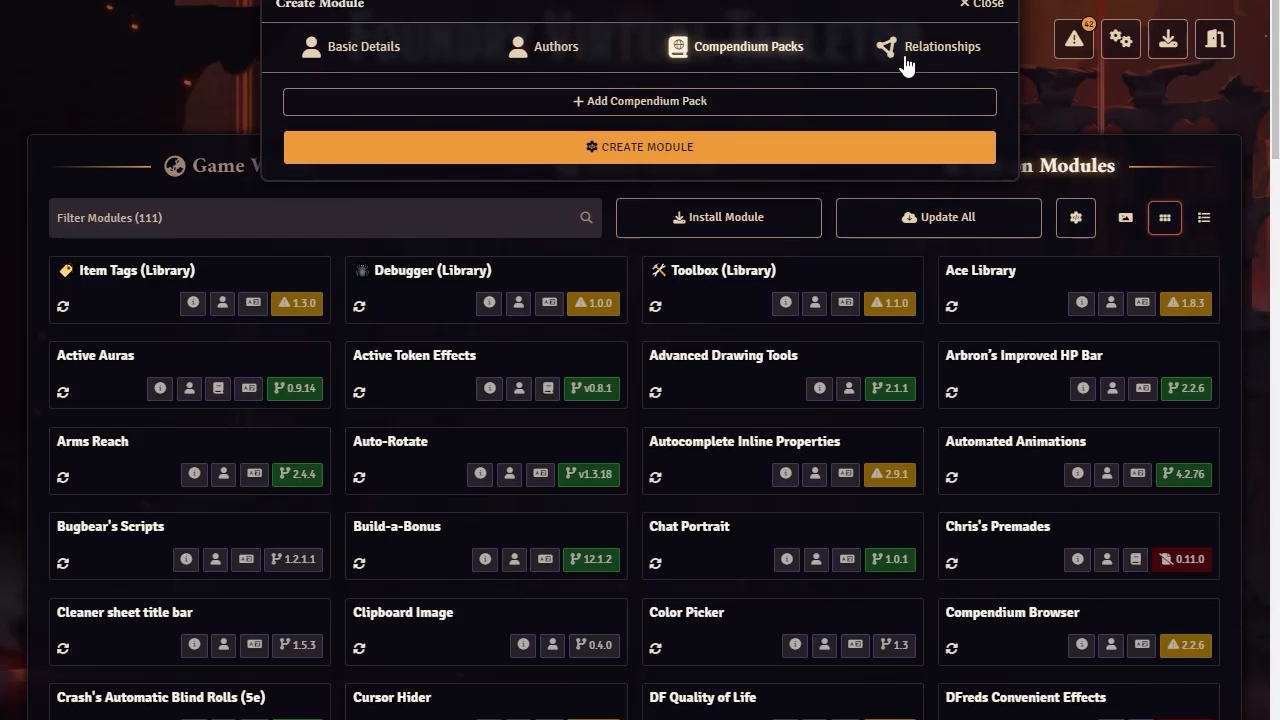
left_click(958, 50)
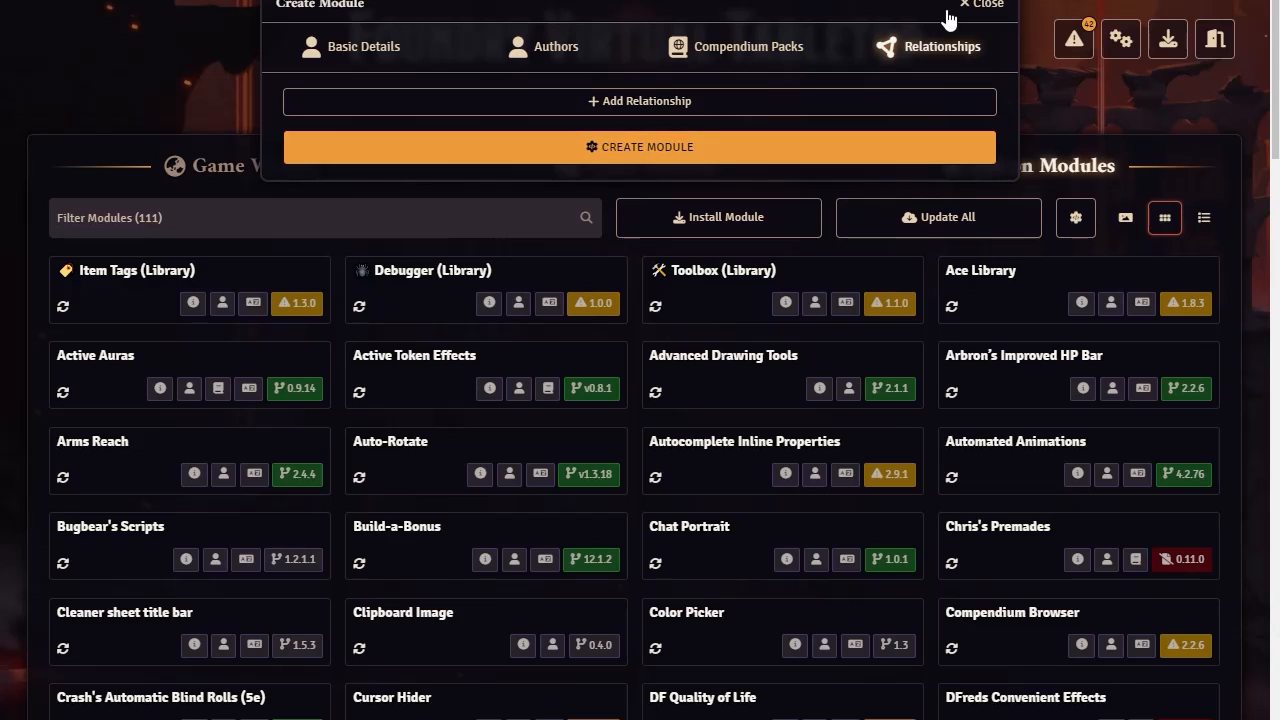
left_click(986, 8)
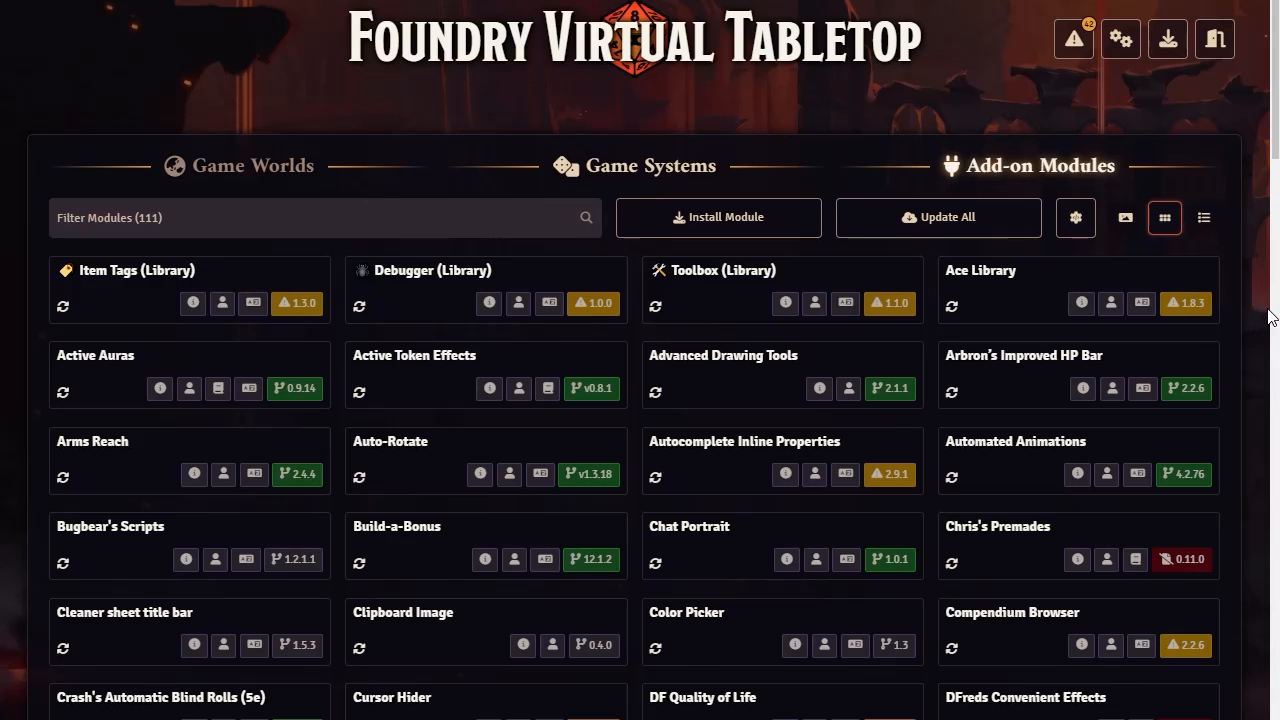
Show the Game Systems section, try its tiles view and return to the gallery view
left_click(640, 168)
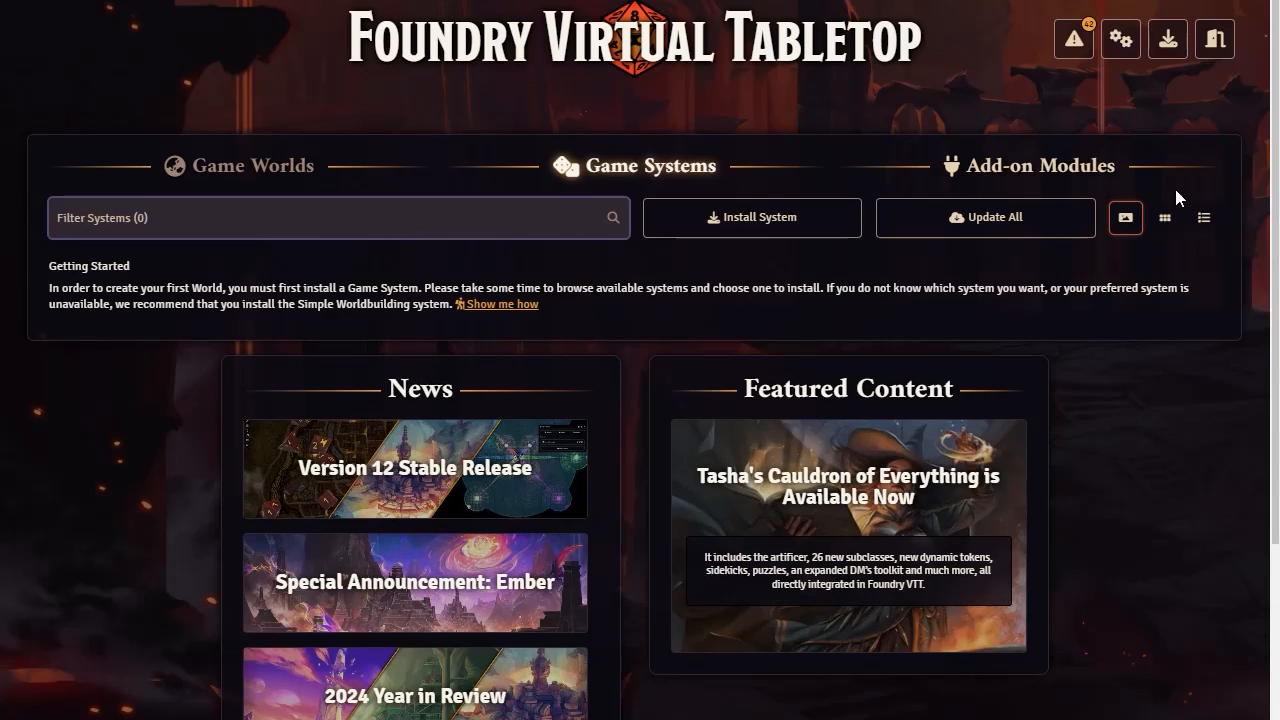
left_click(1164, 217)
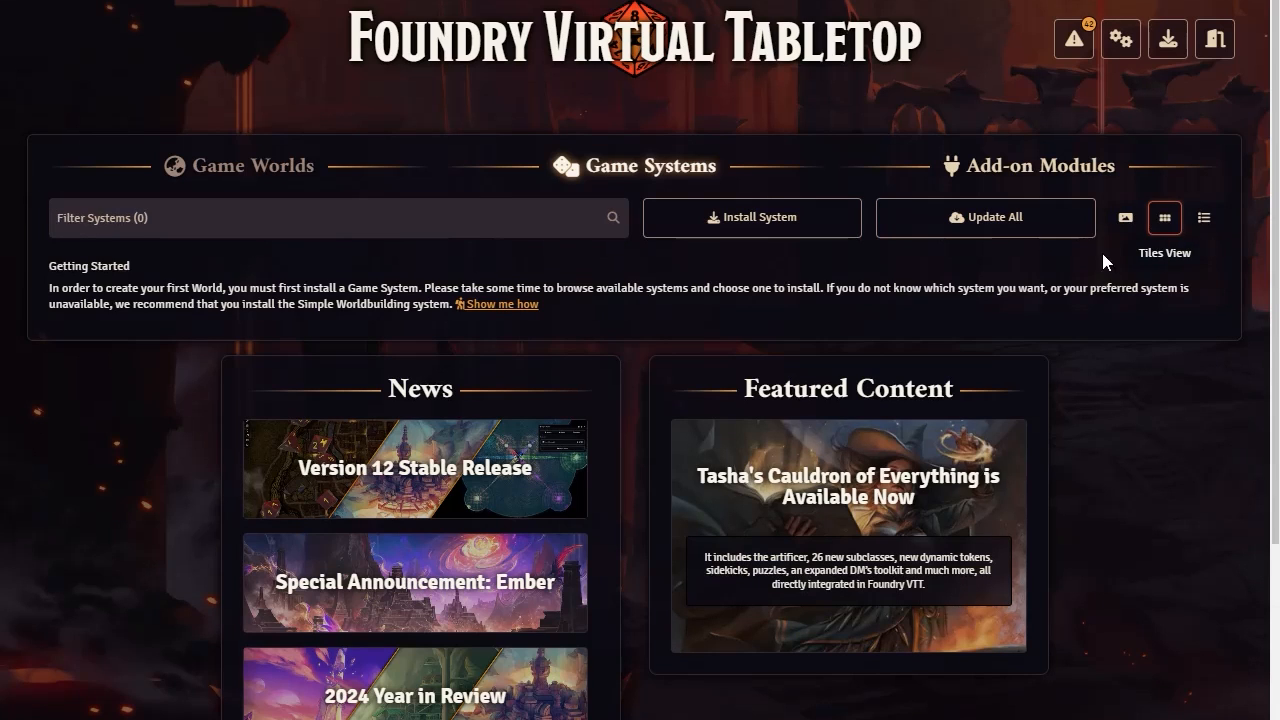
left_click(1125, 217)
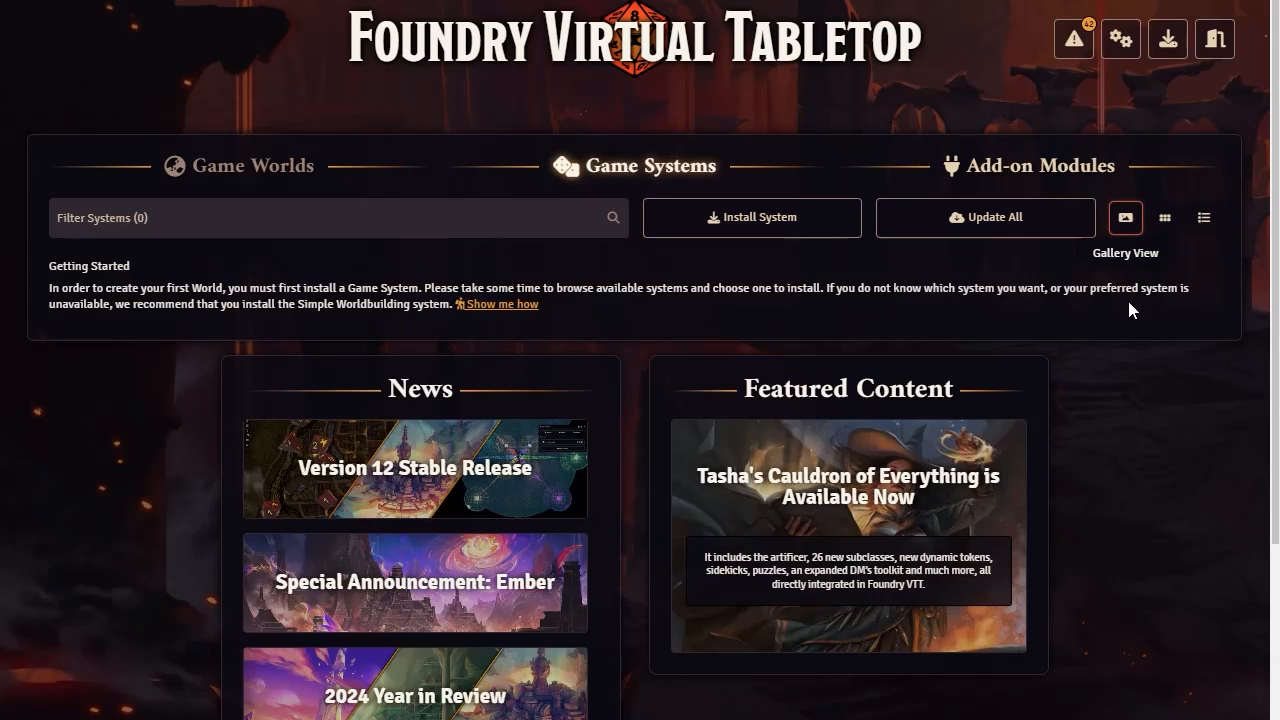
Search the system installer for "dn" and install the Dungeons & Dragons Fifth Edition game system
left_click(765, 217)
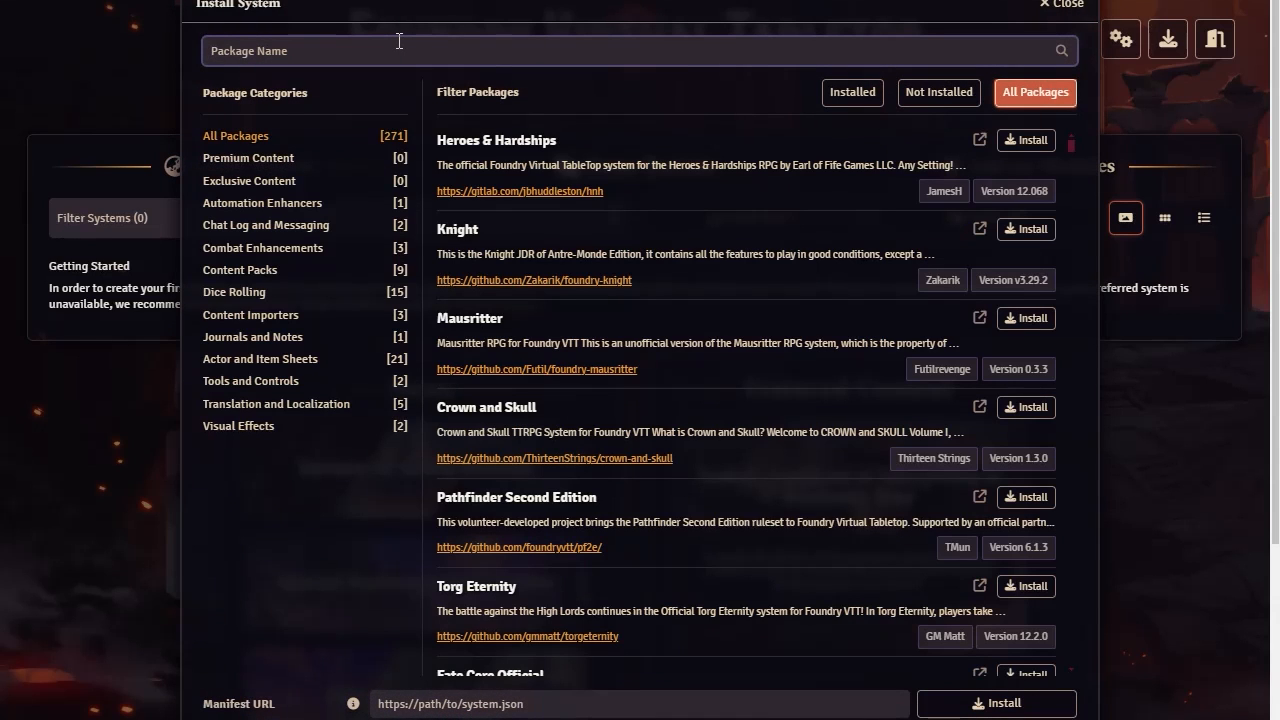
type("dn")
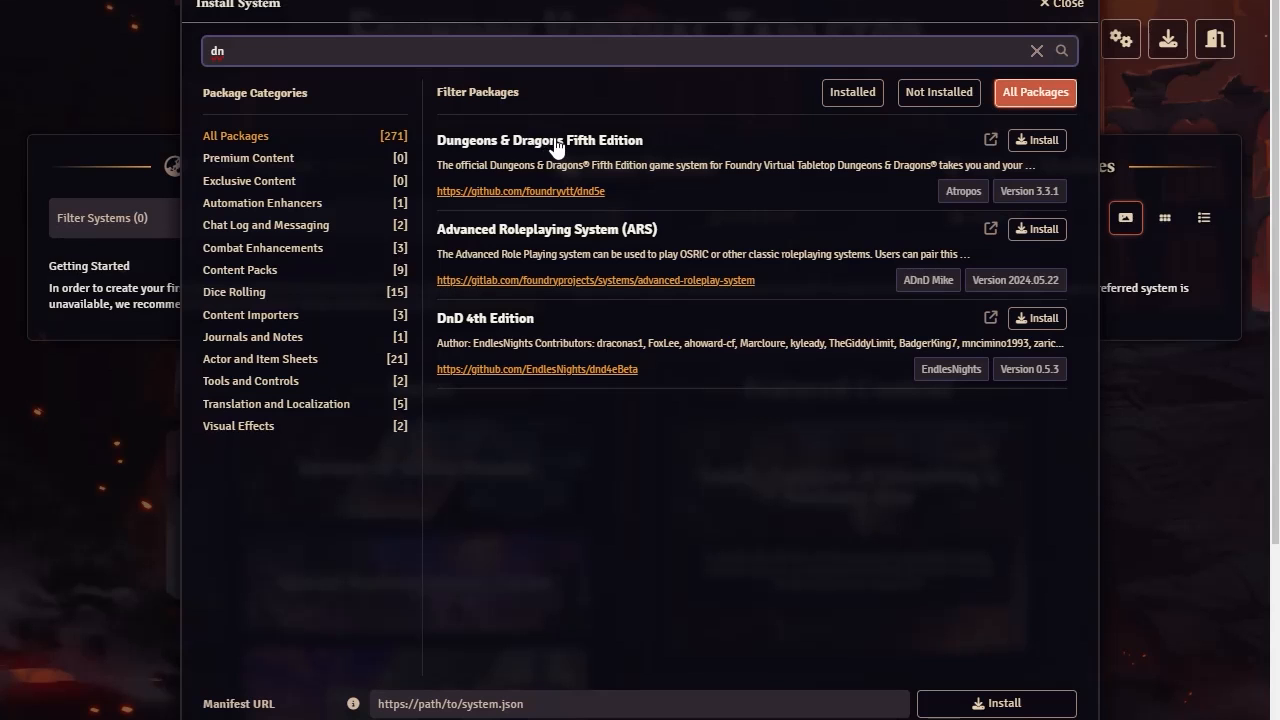
left_click(1064, 142)
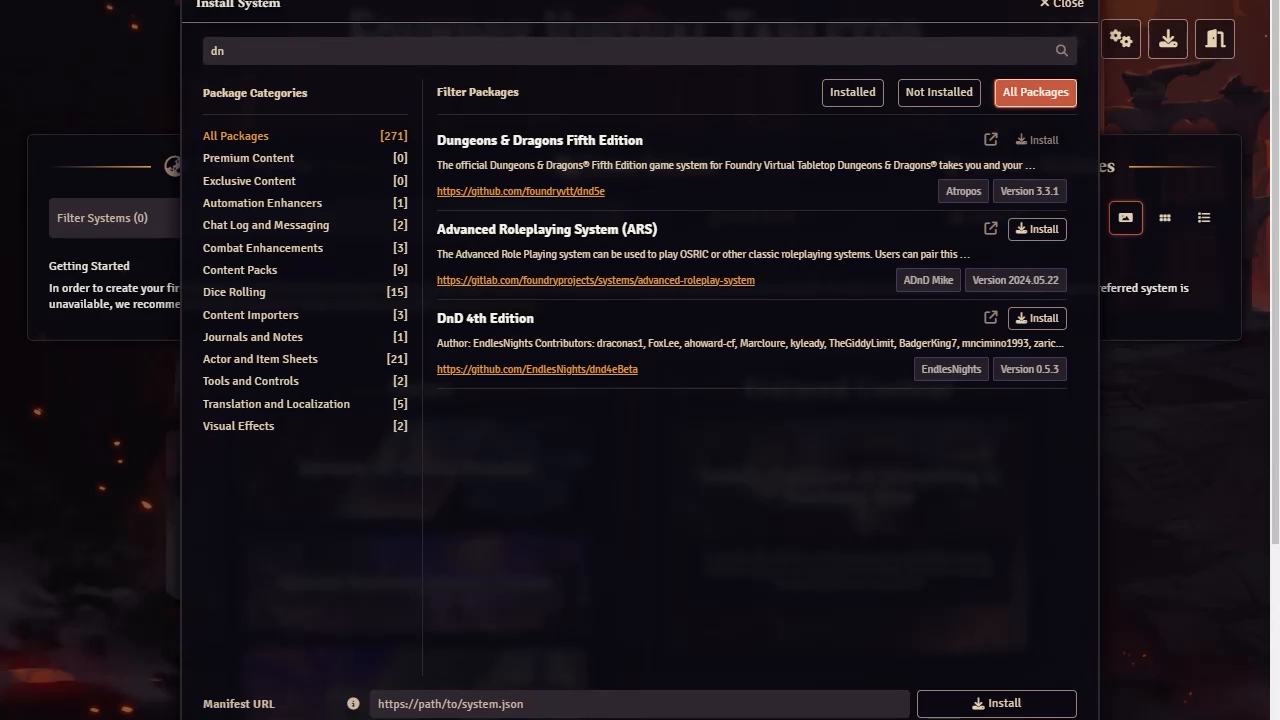
Search the system installer for "pf2e" and install the Pathfinder Second Edition game system
double_click(322, 50)
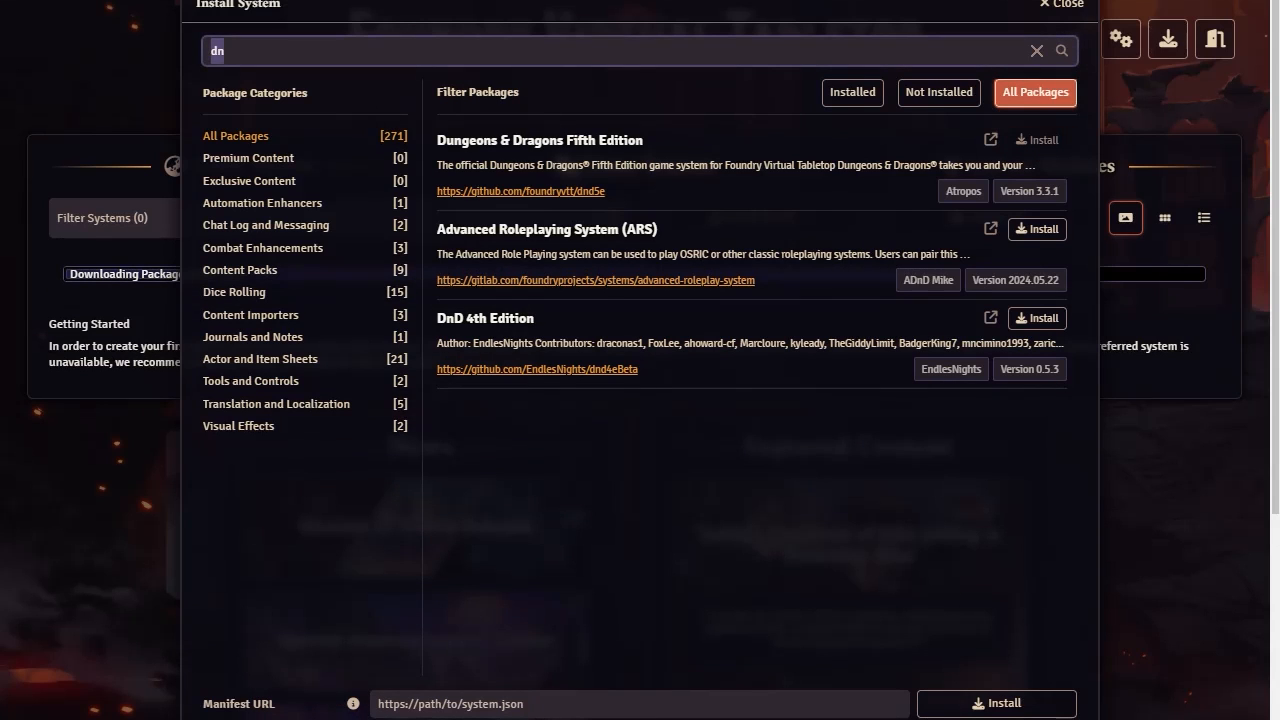
type("pf2e")
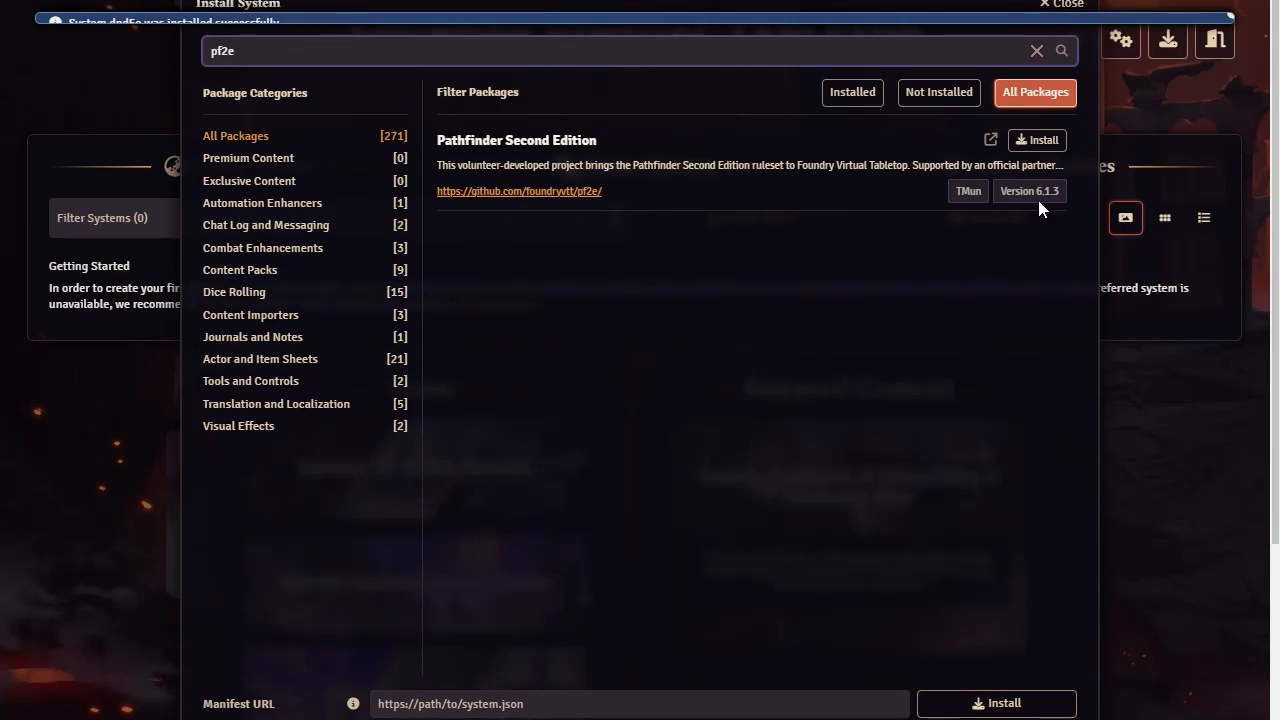
left_click(1048, 146)
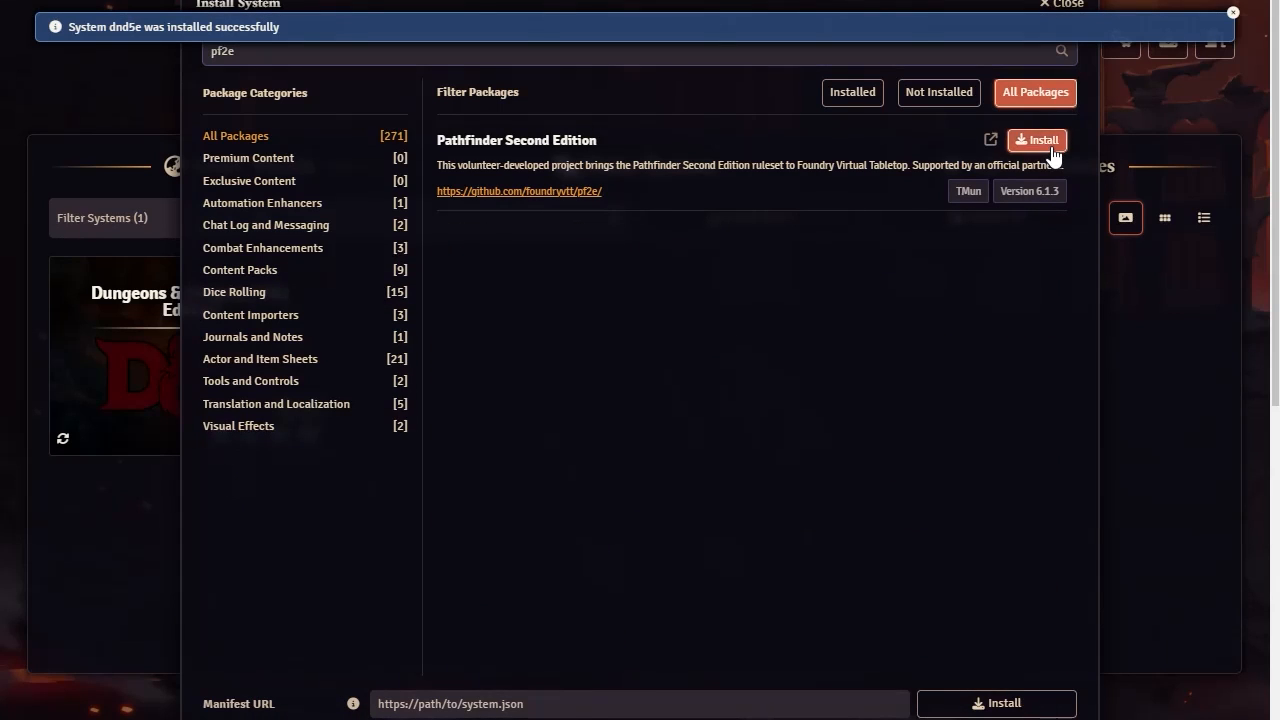
Search for "sim", install the Simple Worldbuilding System, and close the system installer
double_click(290, 52)
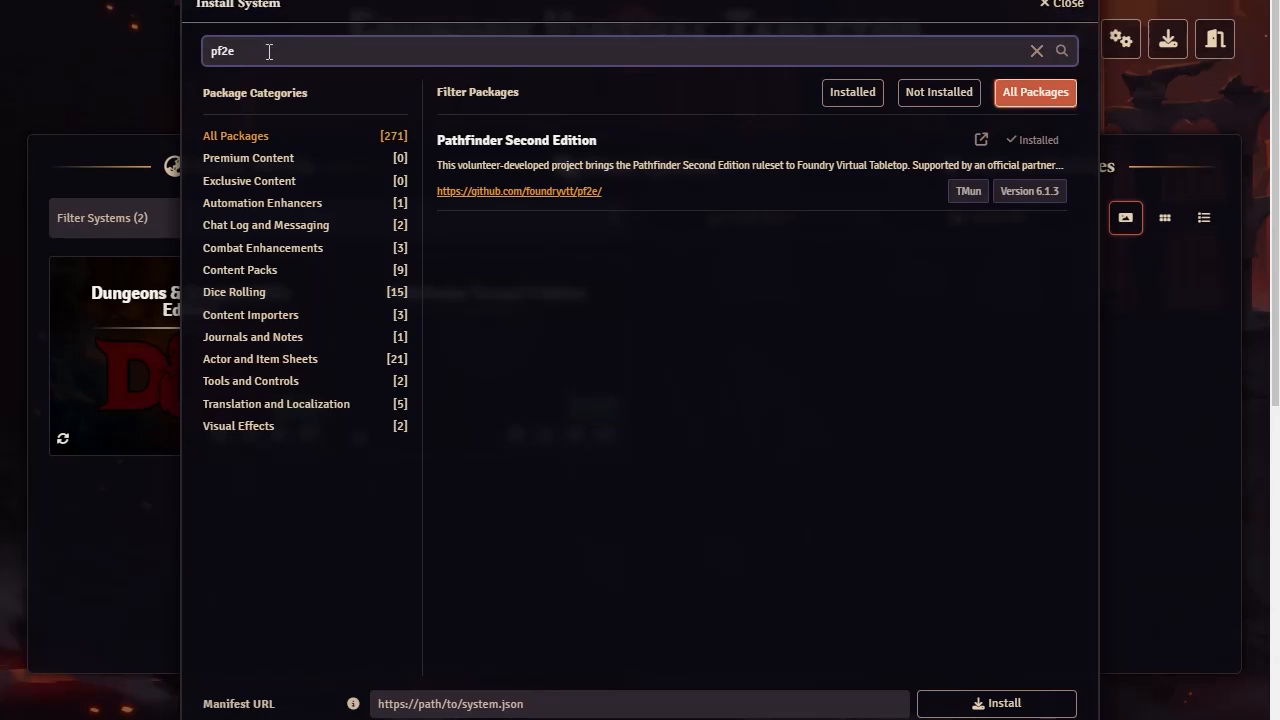
key("ctrl+a")
type("sim")
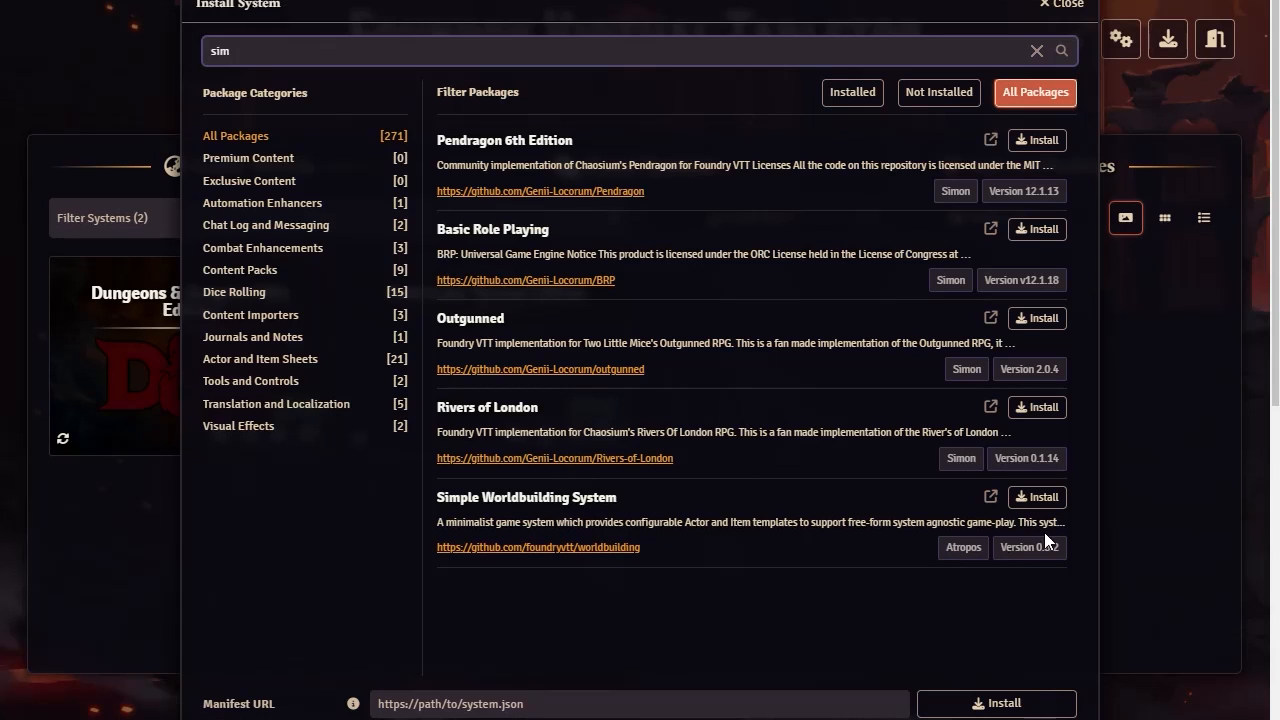
left_click(1038, 497)
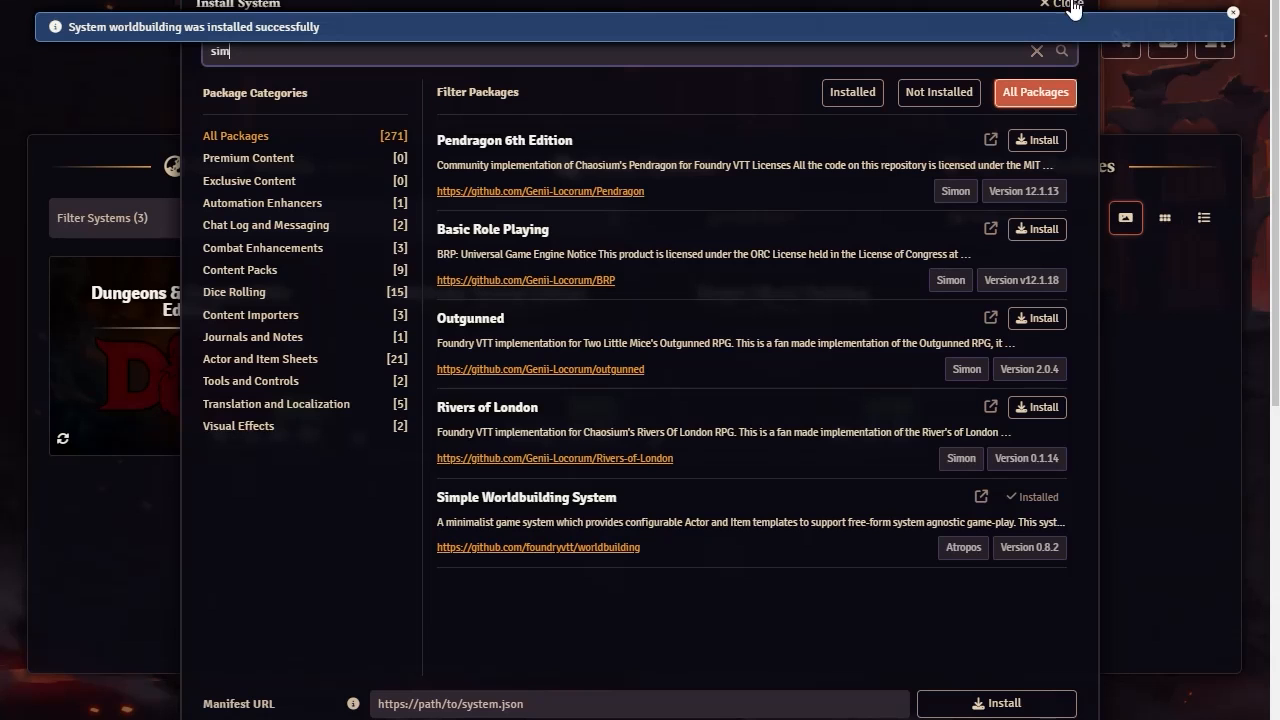
left_click(1233, 17)
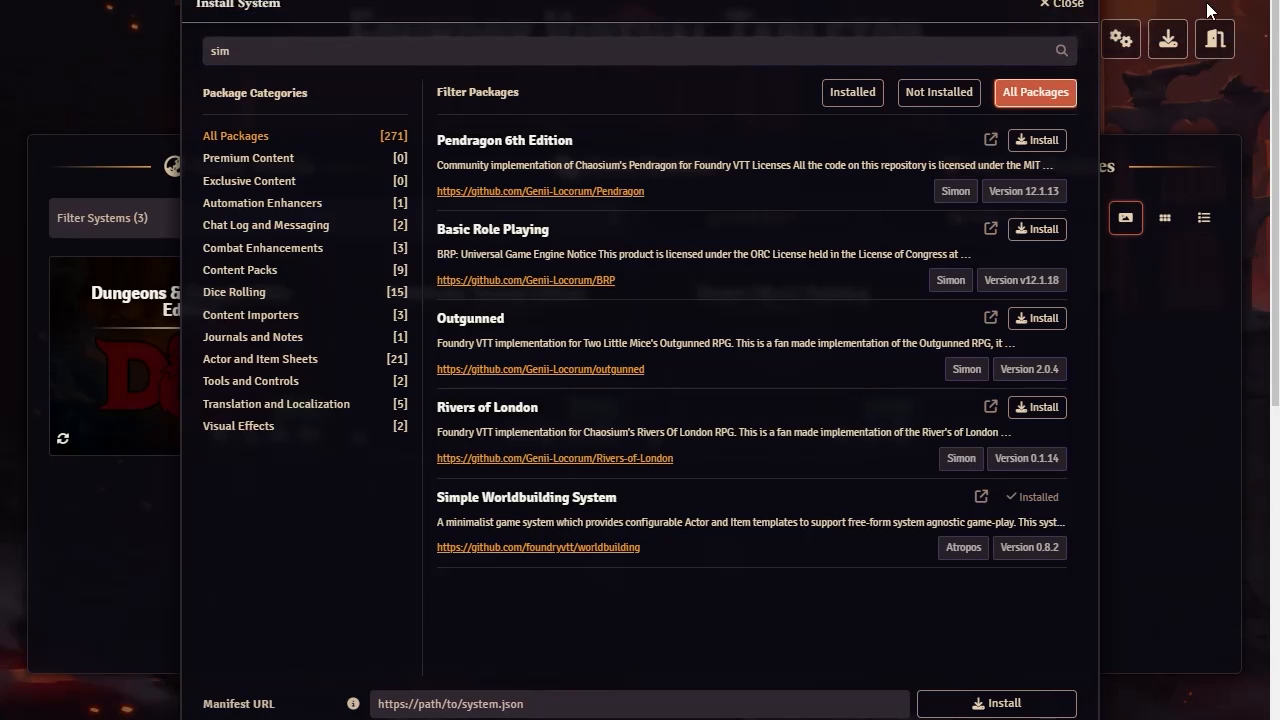
left_click(1066, 5)
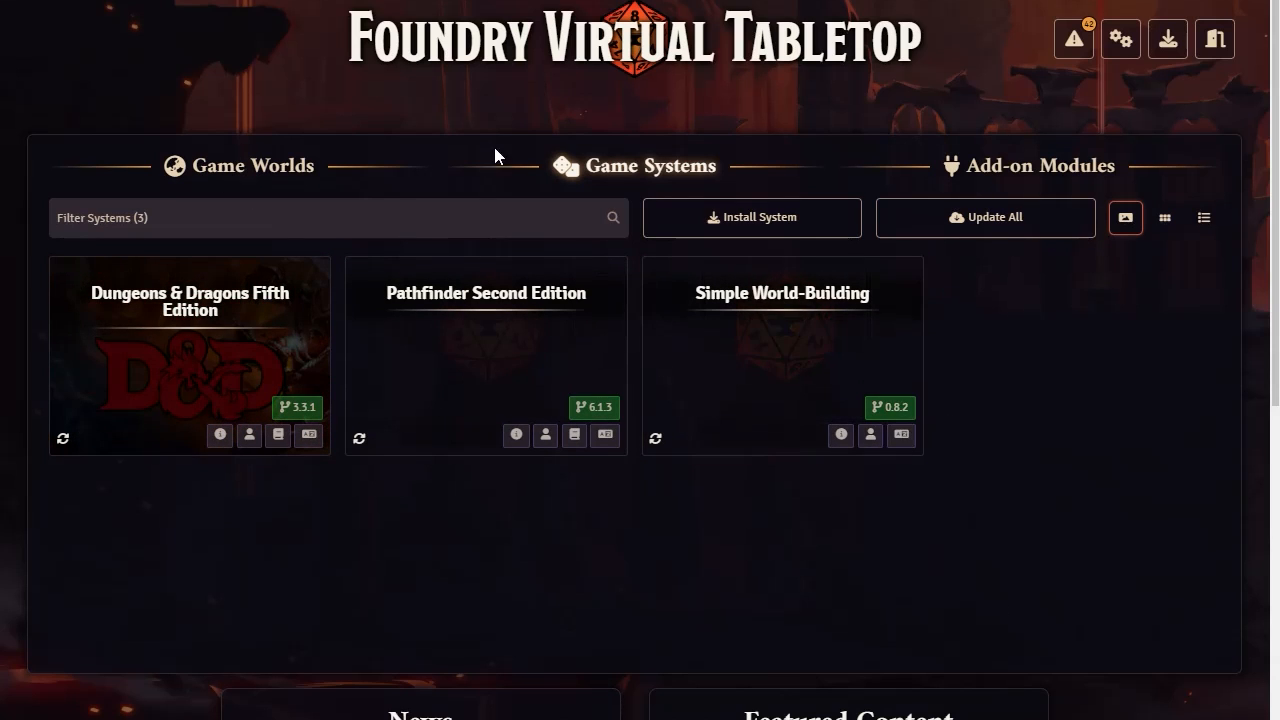
Show the Game Worlds section, browse the full list of installable world packages, and close the world installer
left_click(240, 168)
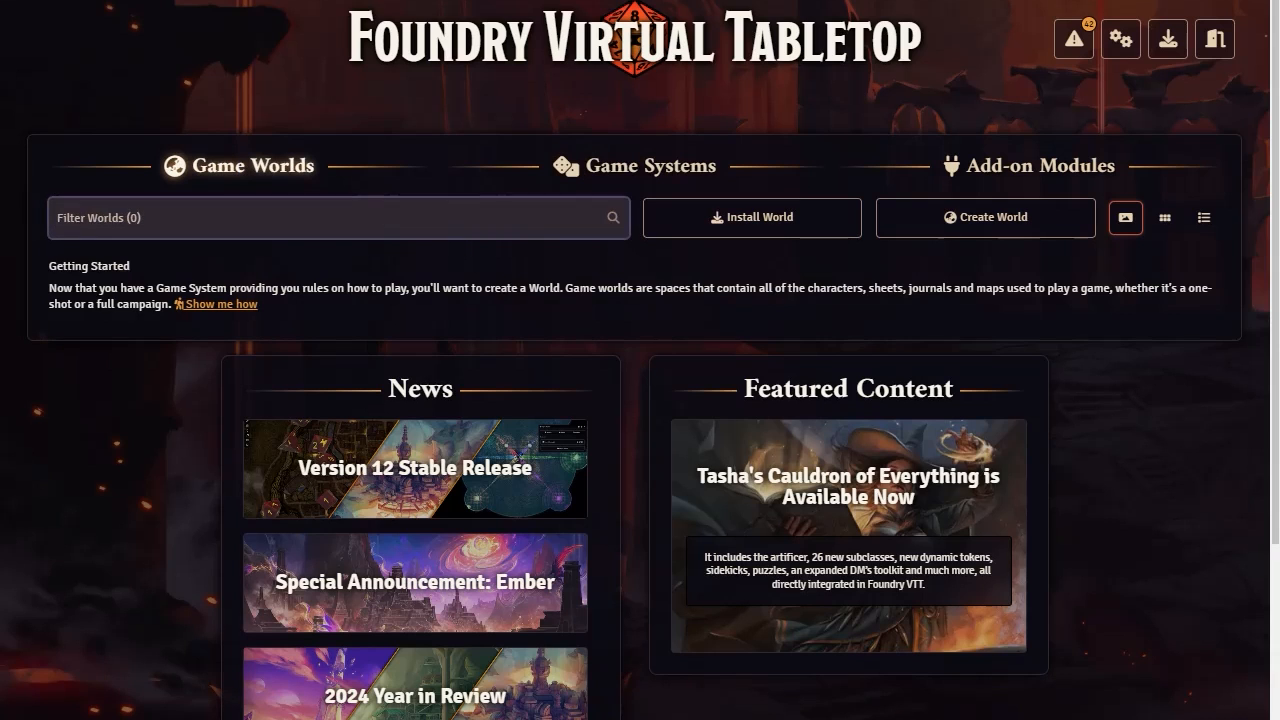
left_click(746, 224)
scroll(650, 178, "down", 4)
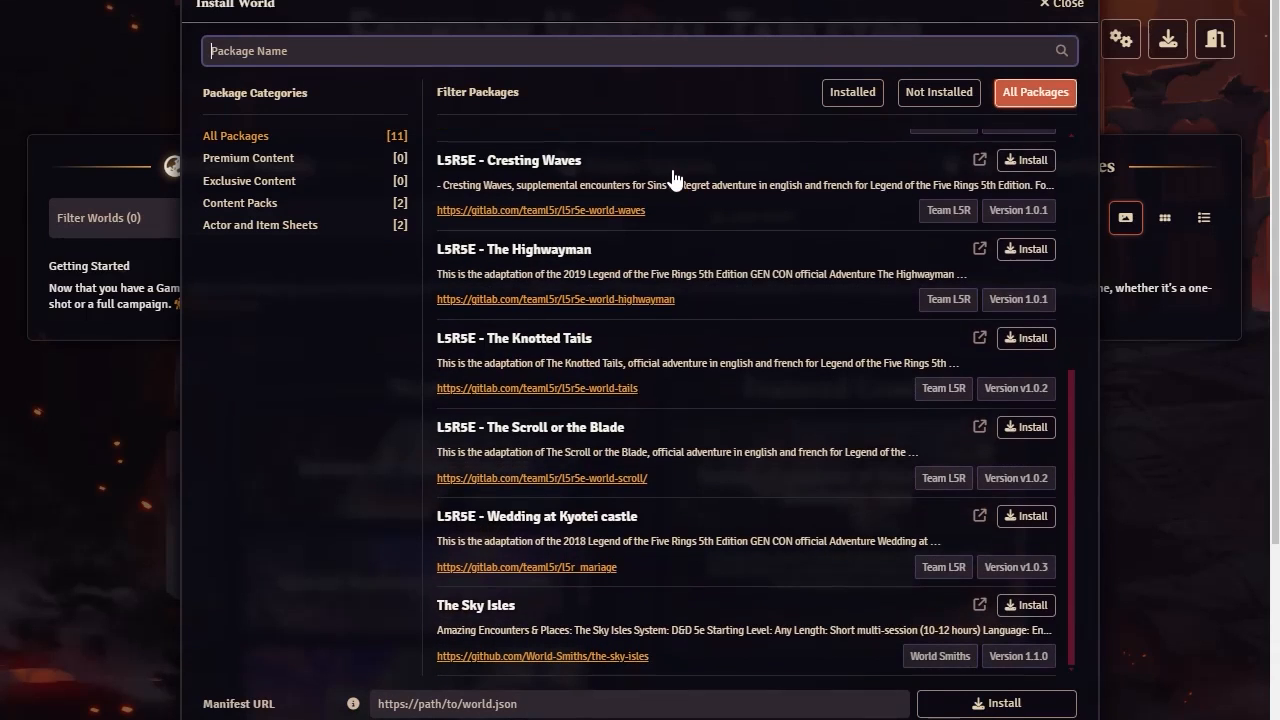
scroll(714, 418, "up", 4)
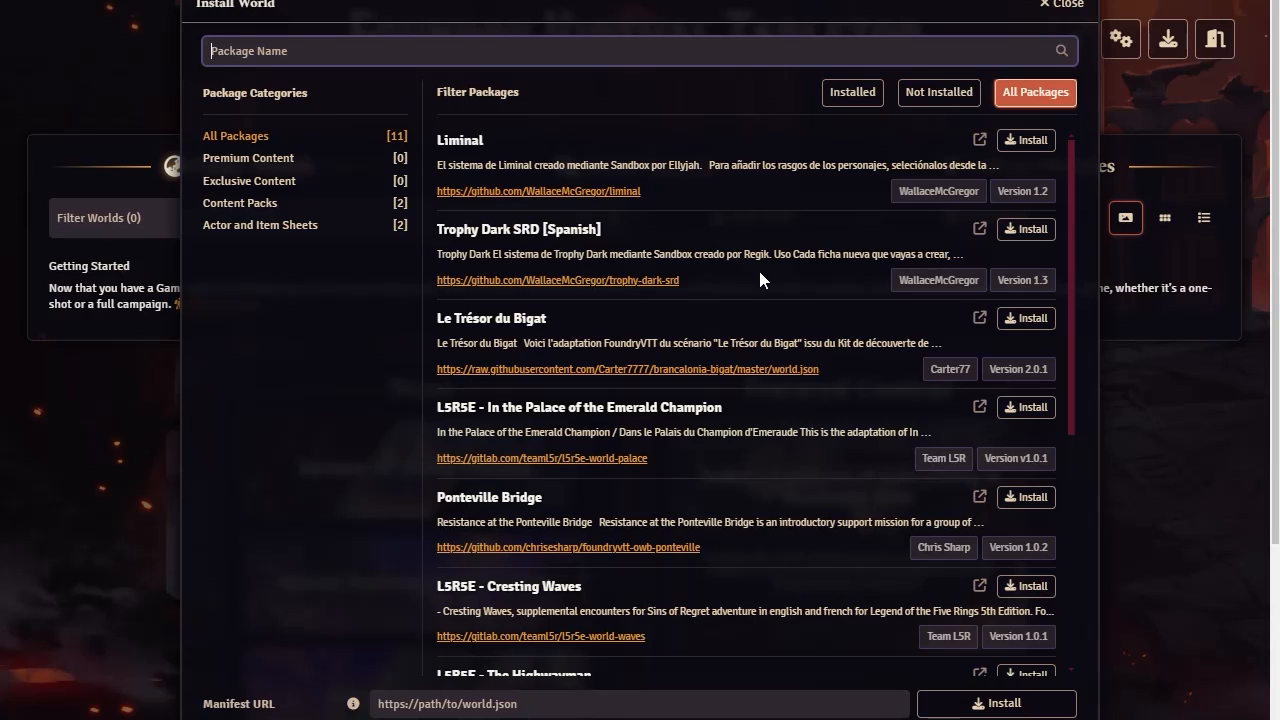
scroll(823, 312, "down", 6)
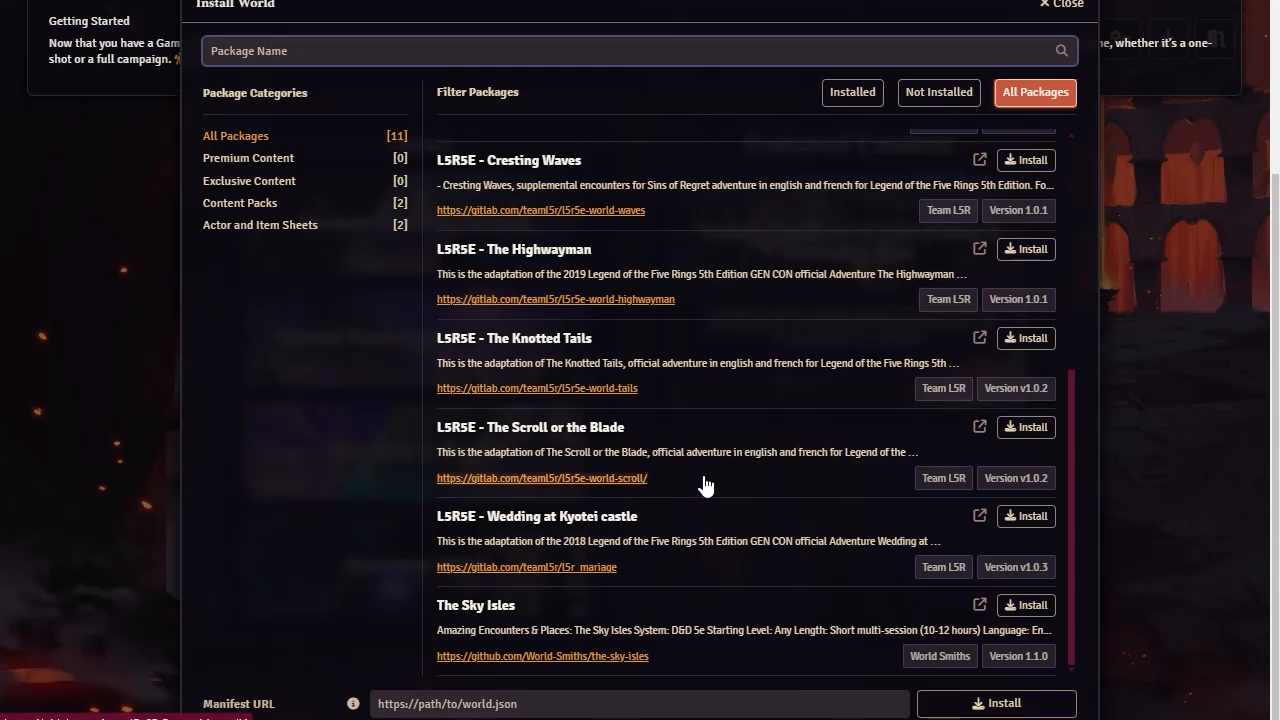
scroll(614, 400, "up", 2)
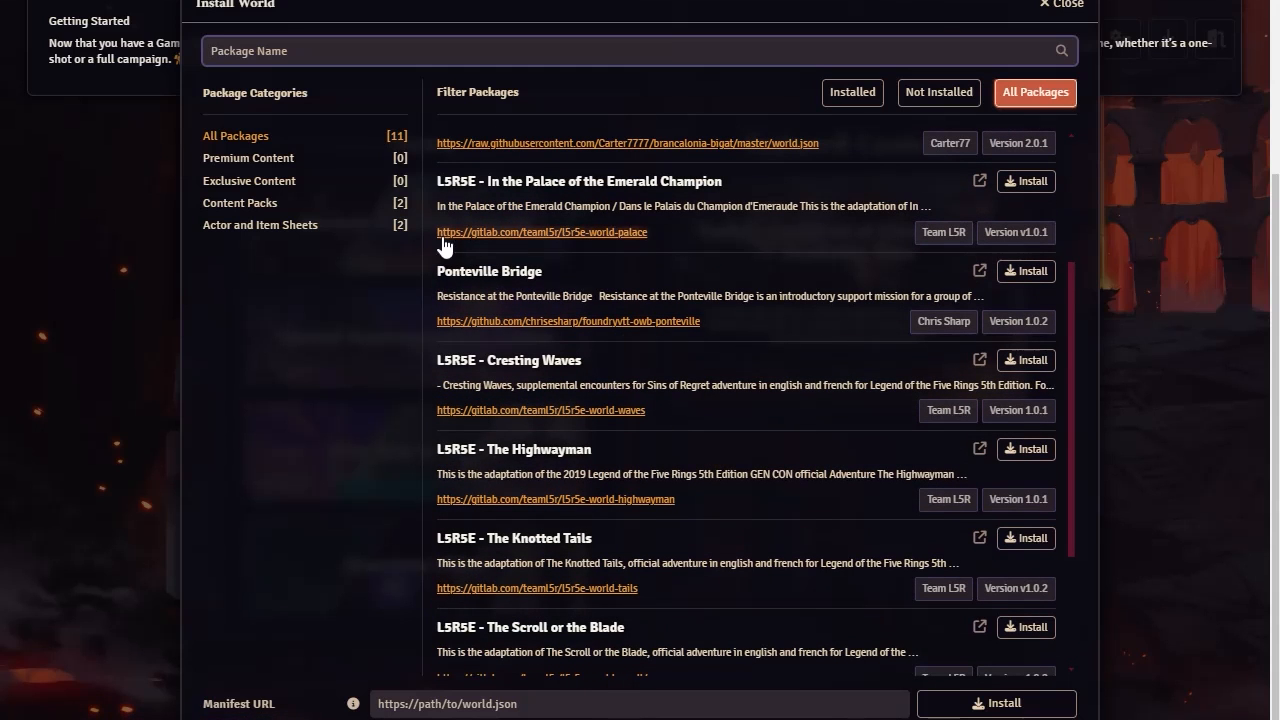
scroll(800, 391, "up", 5)
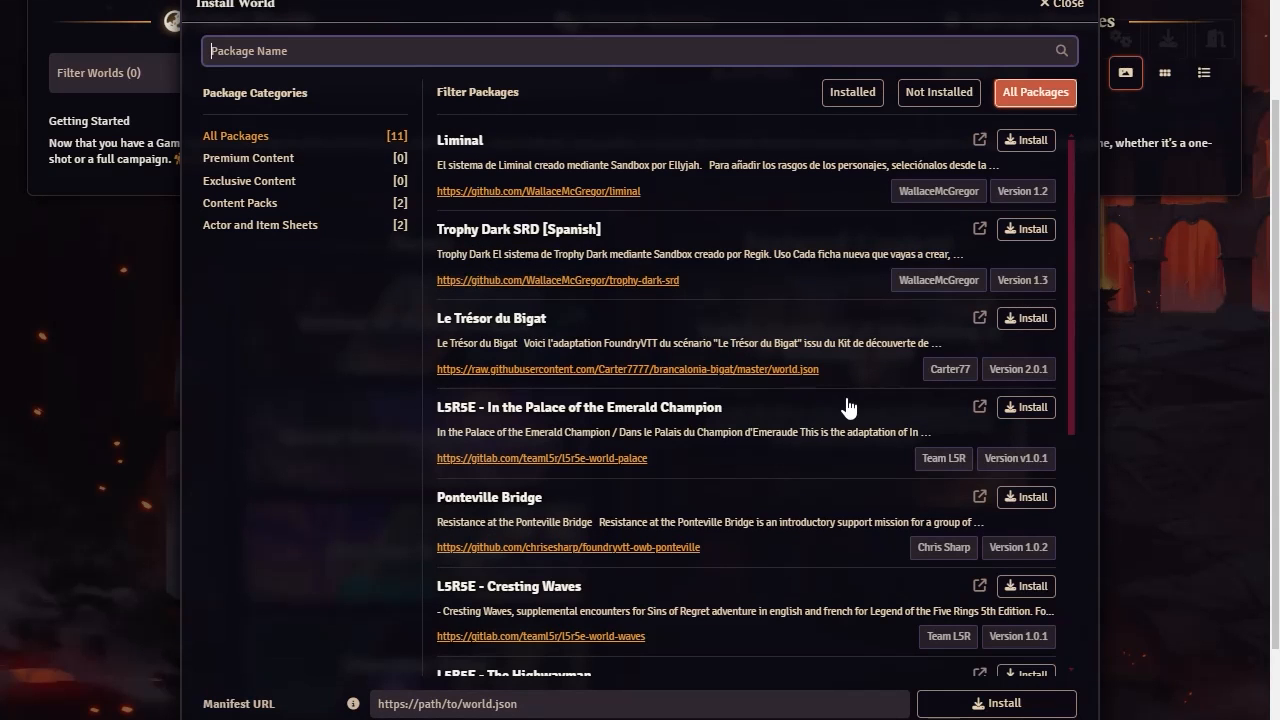
scroll(796, 449, "down", 1)
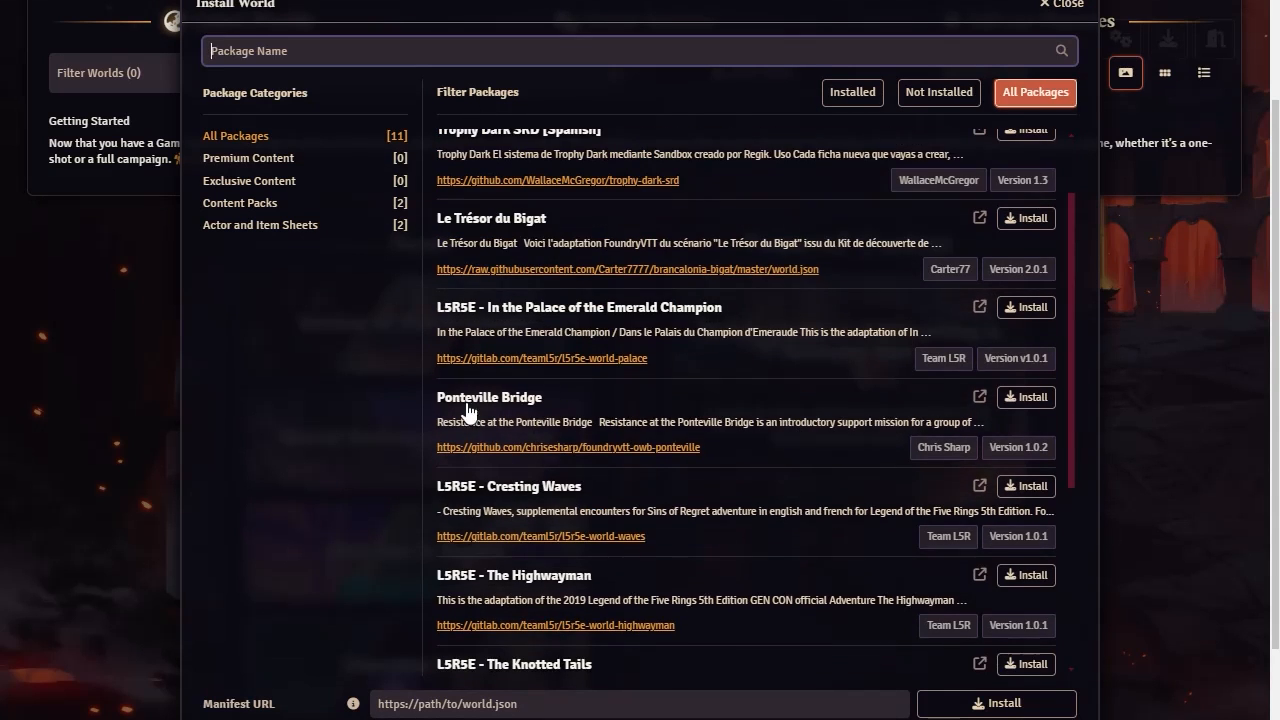
scroll(676, 478, "down", 1)
scroll(676, 478, "down", 2)
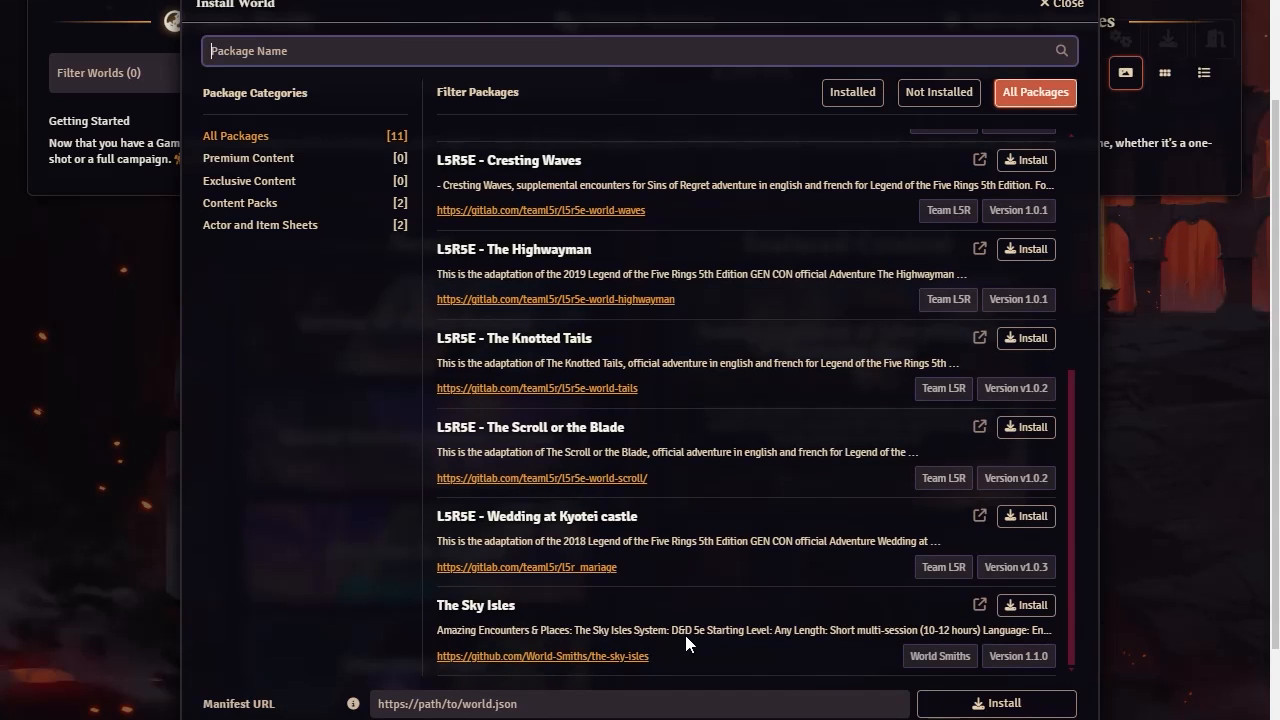
scroll(690, 640, "up", 4)
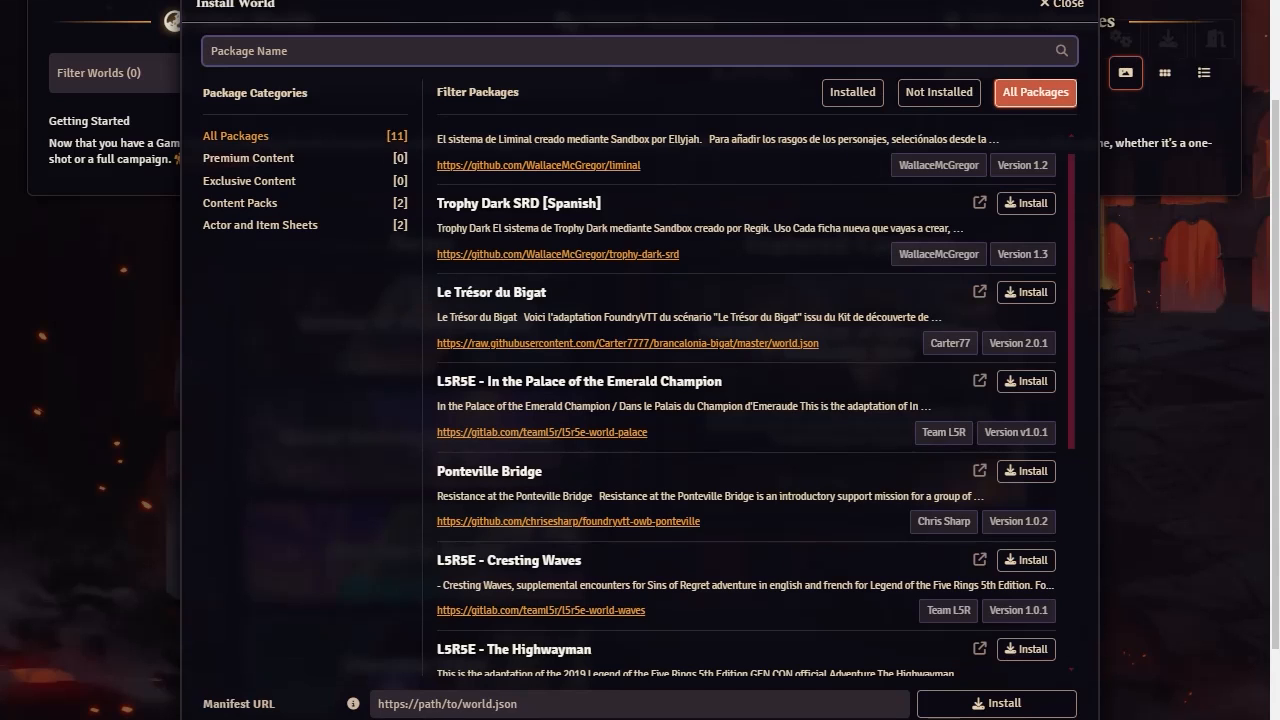
left_click(1083, 8)
scroll(1122, 370, "up", 2)
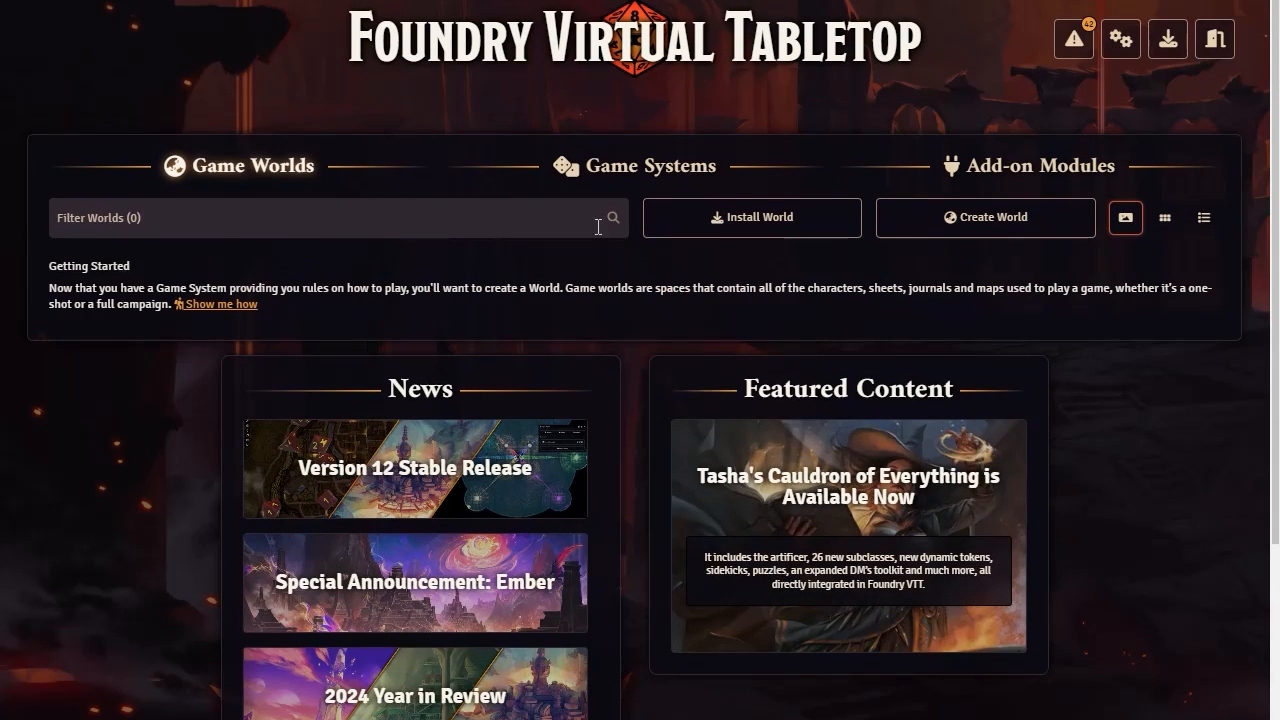
Start creating a new game world and enter "simple" as its World Title
left_click(978, 228)
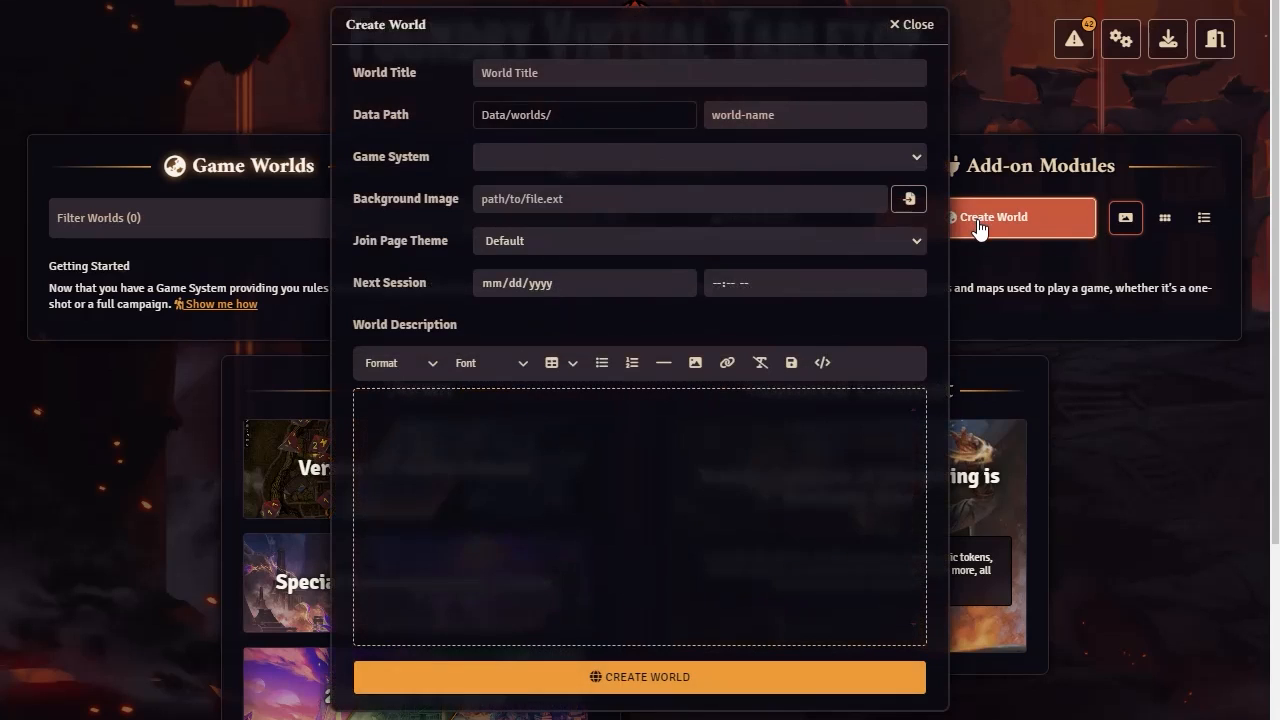
left_click(563, 72)
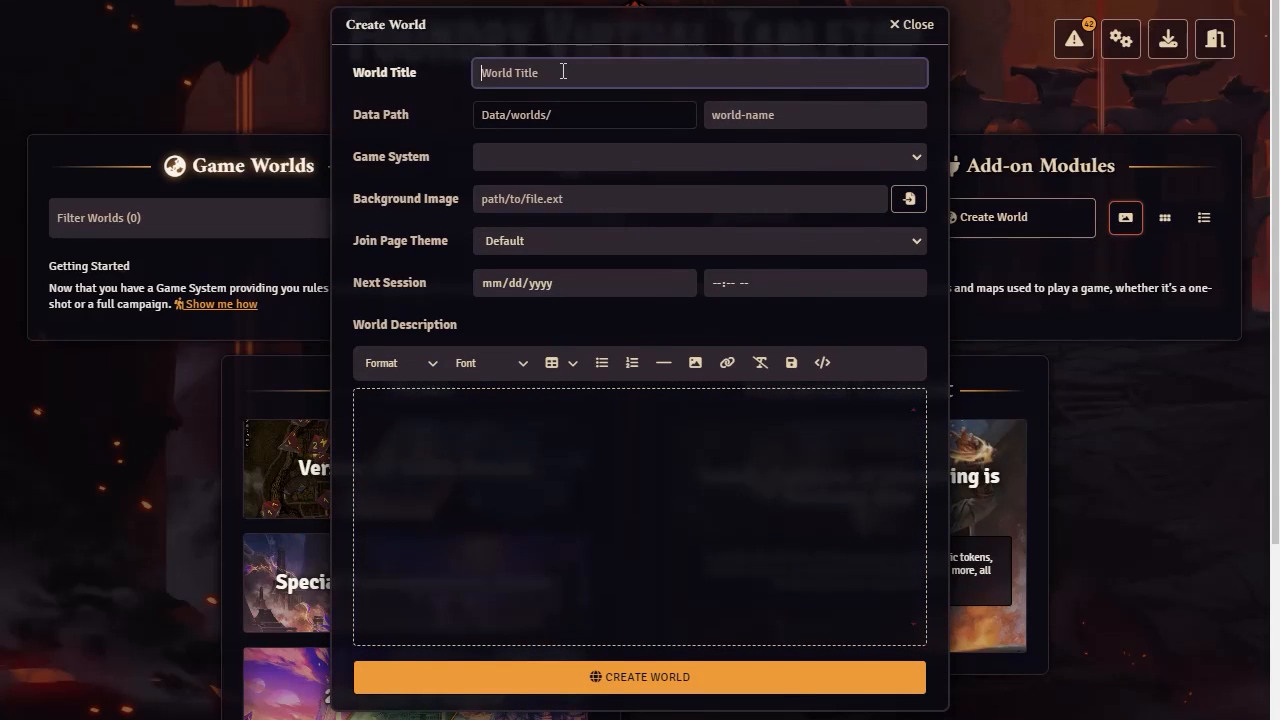
type("simple")
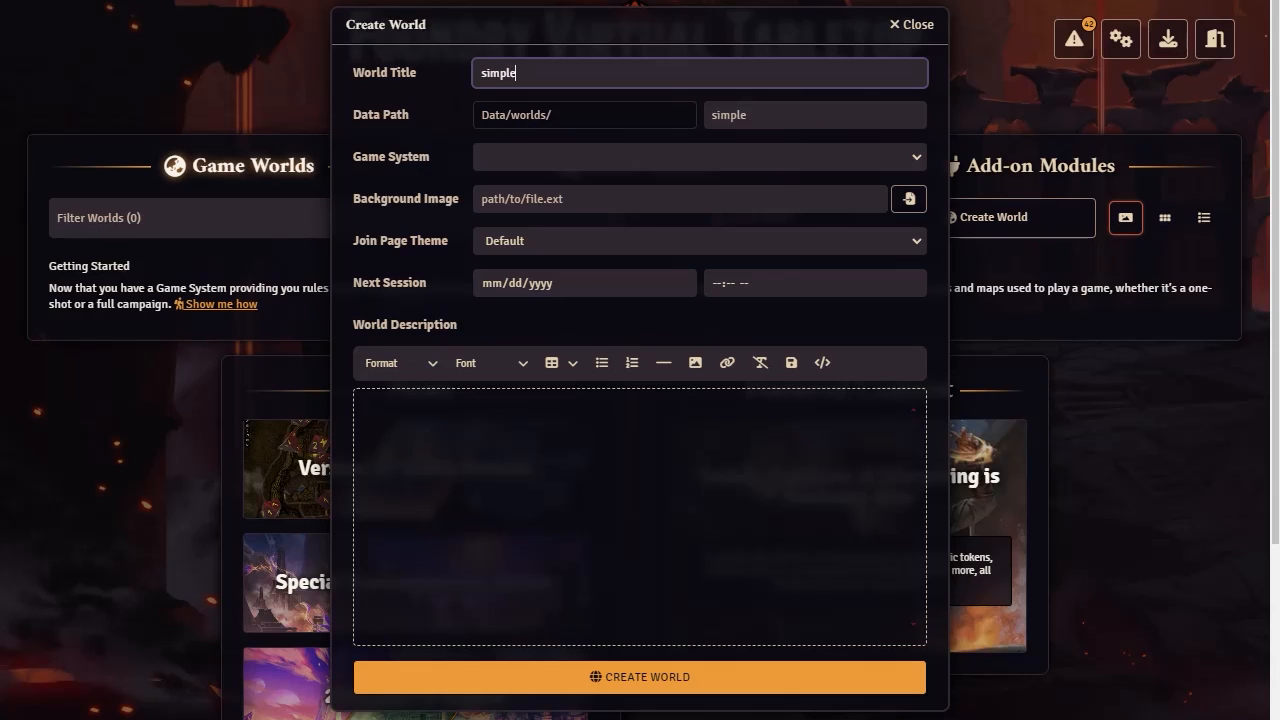
Switch to File Explorer, inspect the modules and worlds folders inside FoundryVTT2's Data folder, and return to the Create World form
key("alt+Tab")
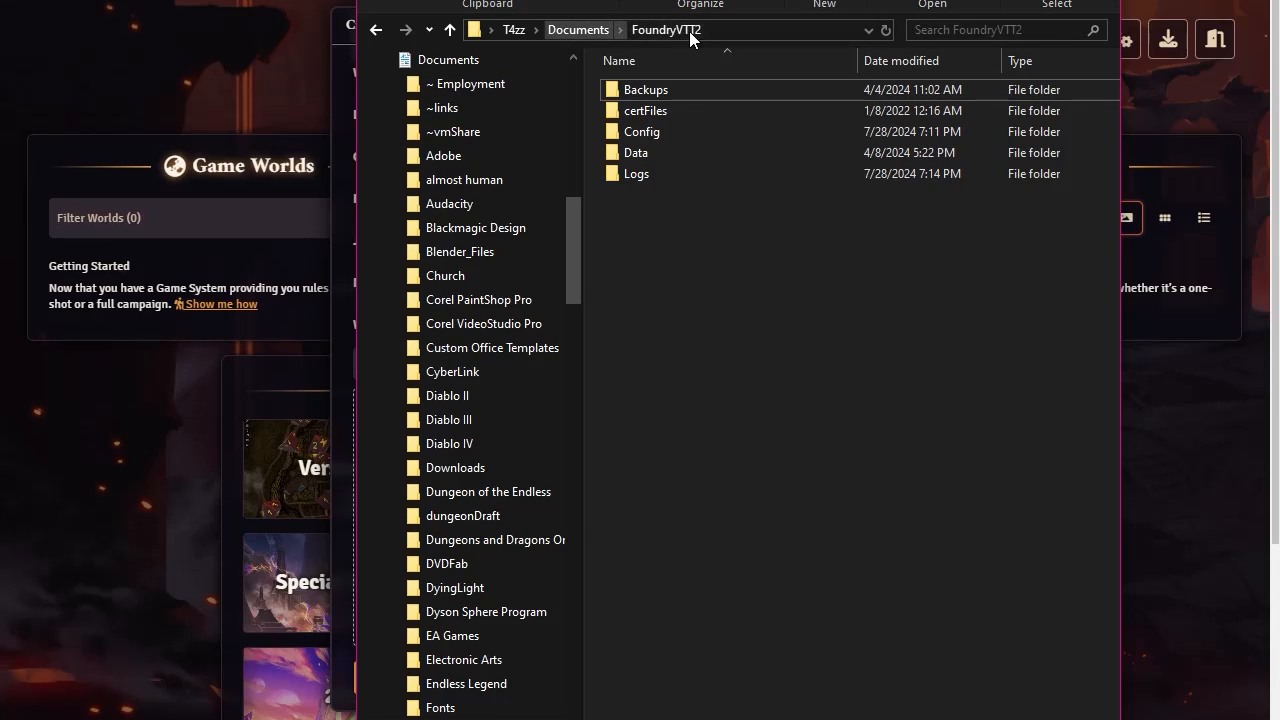
double_click(633, 156)
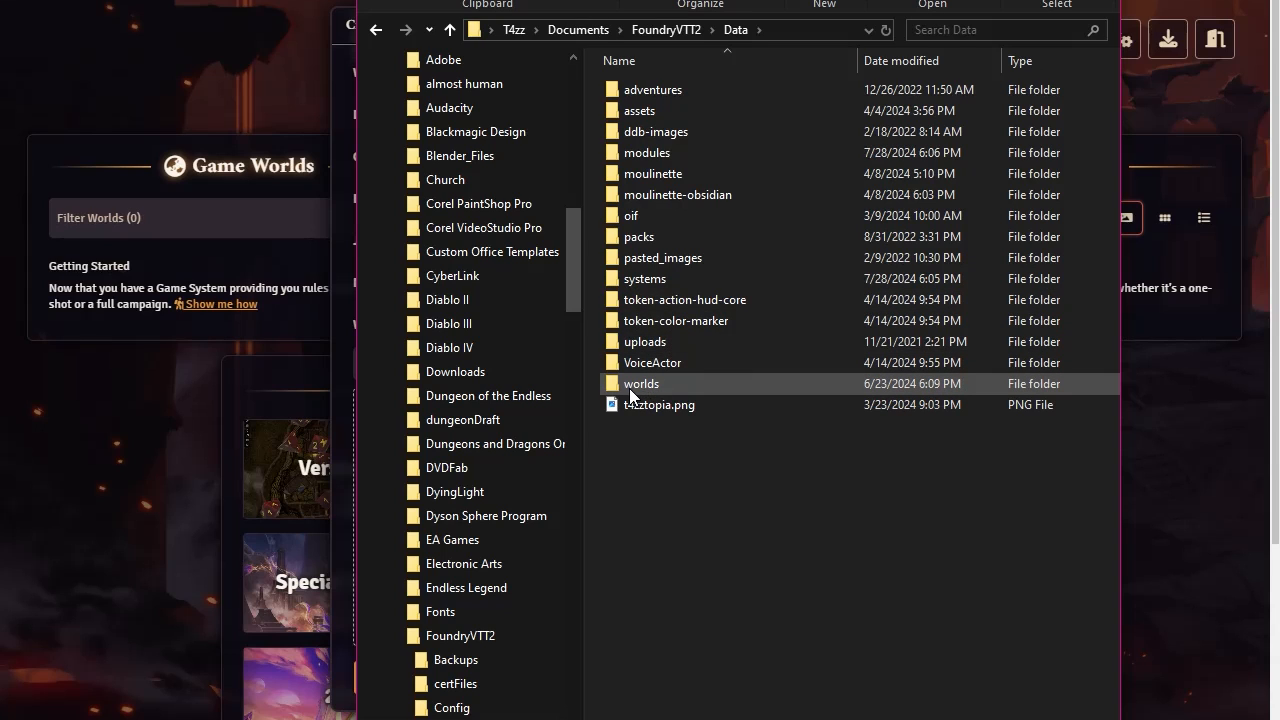
mouse_move(644, 395)
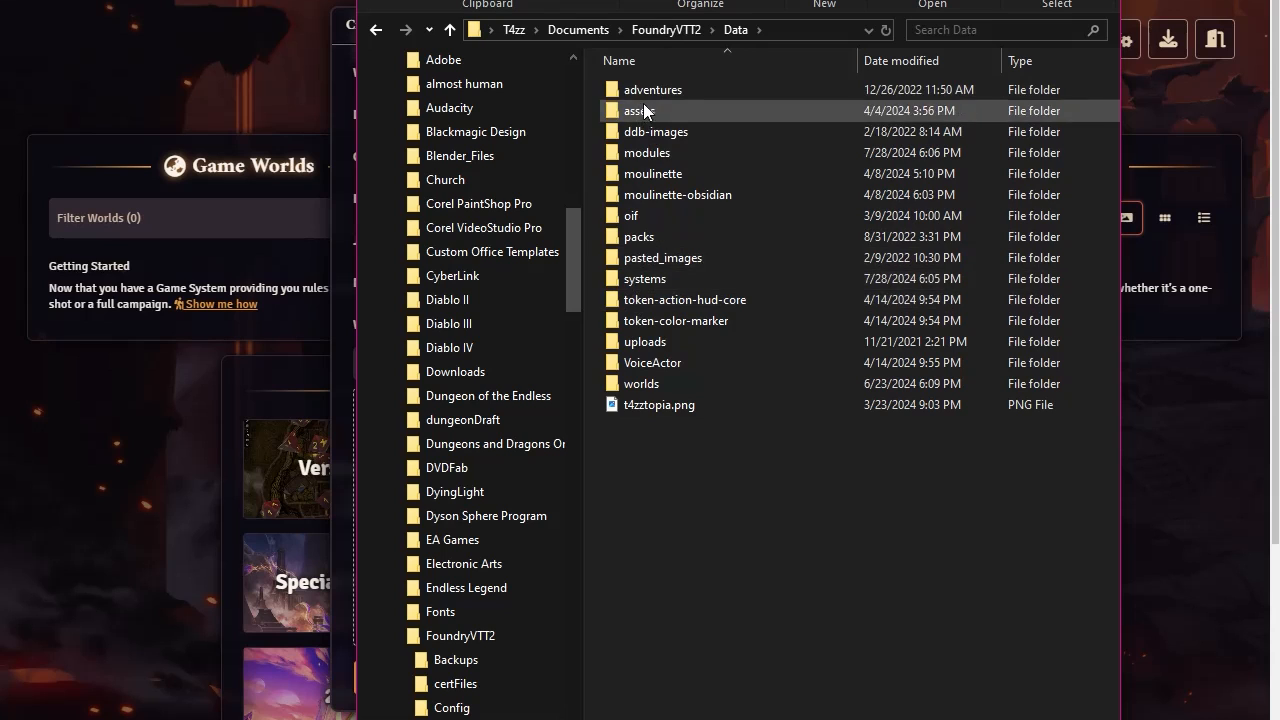
double_click(639, 152)
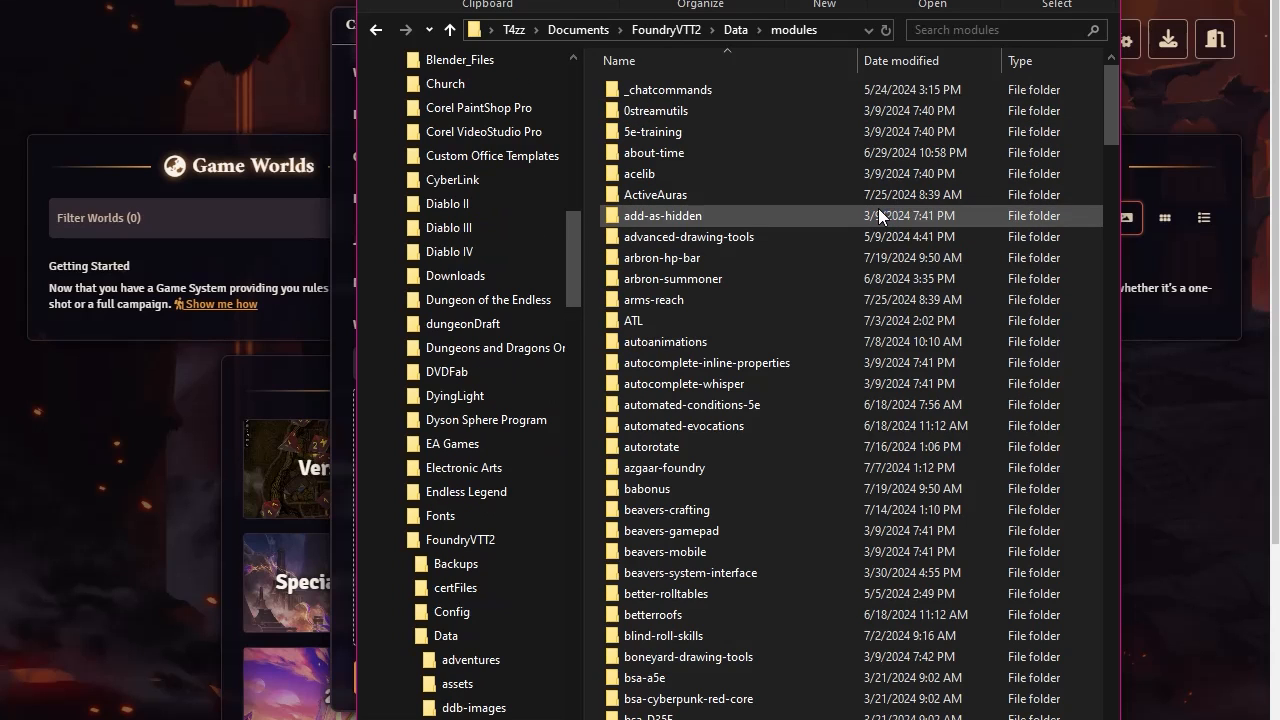
left_click(375, 30)
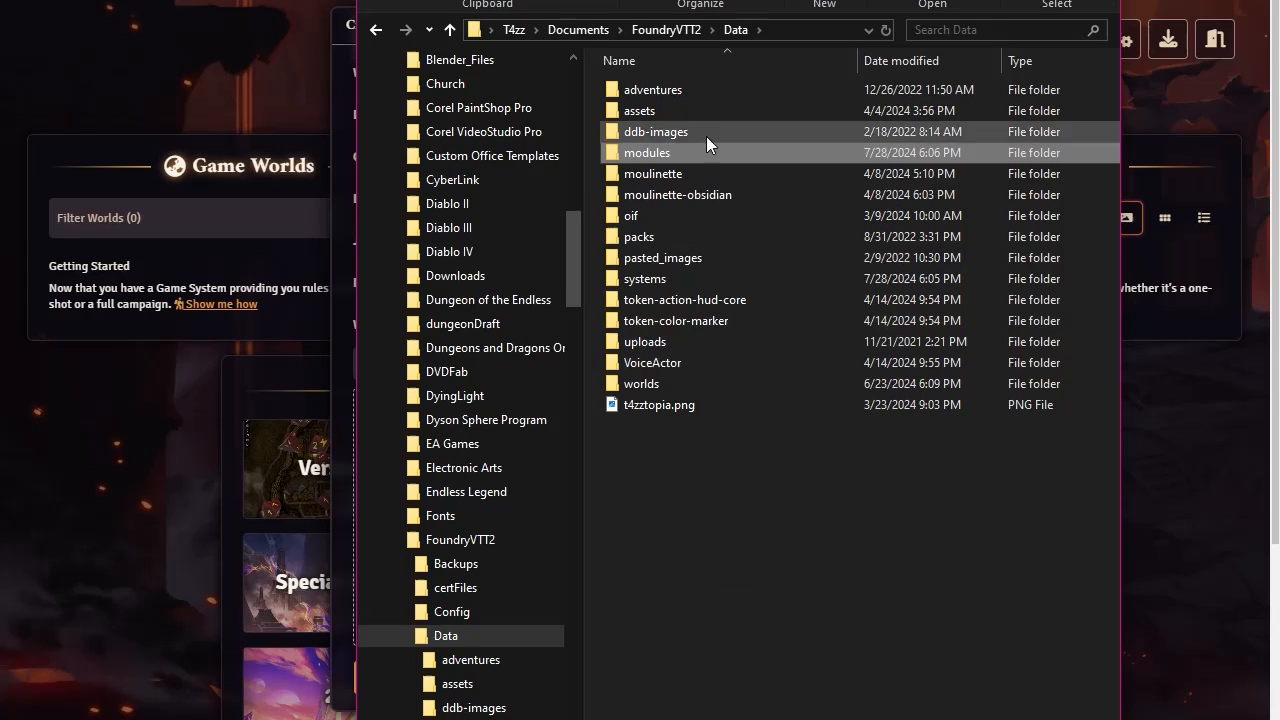
double_click(652, 383)
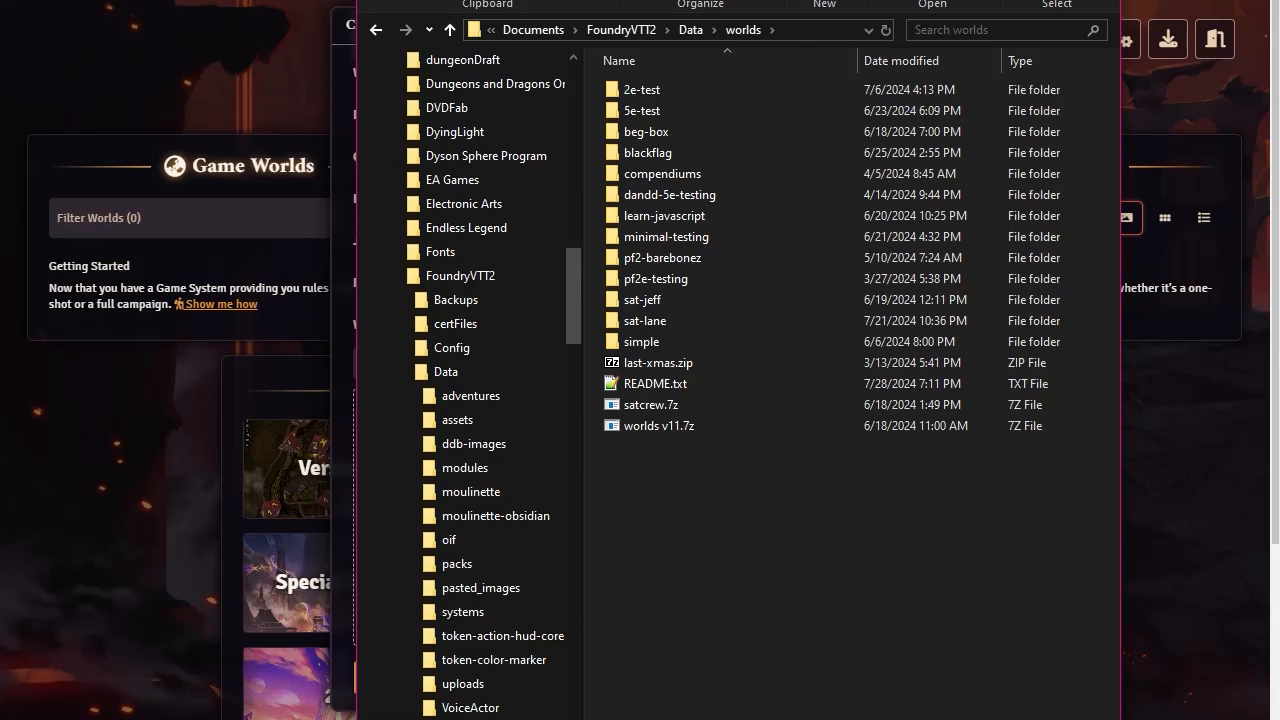
key("alt+Tab")
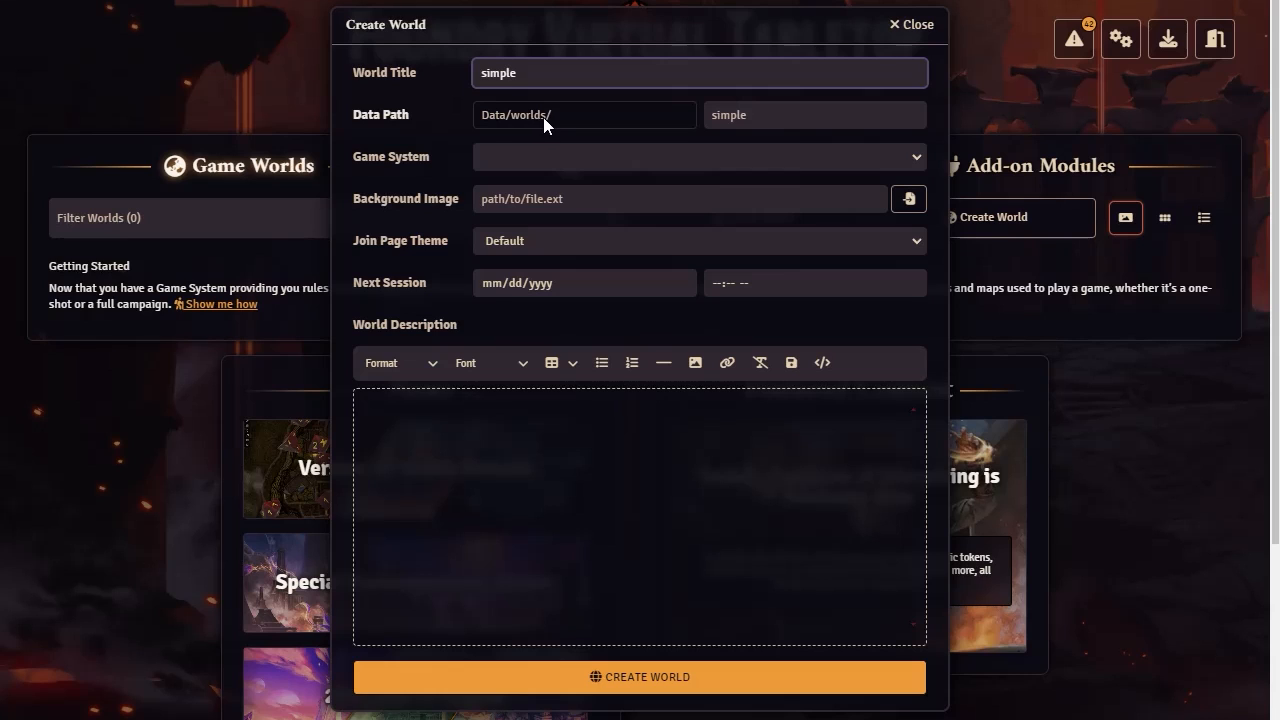
Try entering a custom folder name in the world's Data Path and clear the entry again
left_click(784, 115)
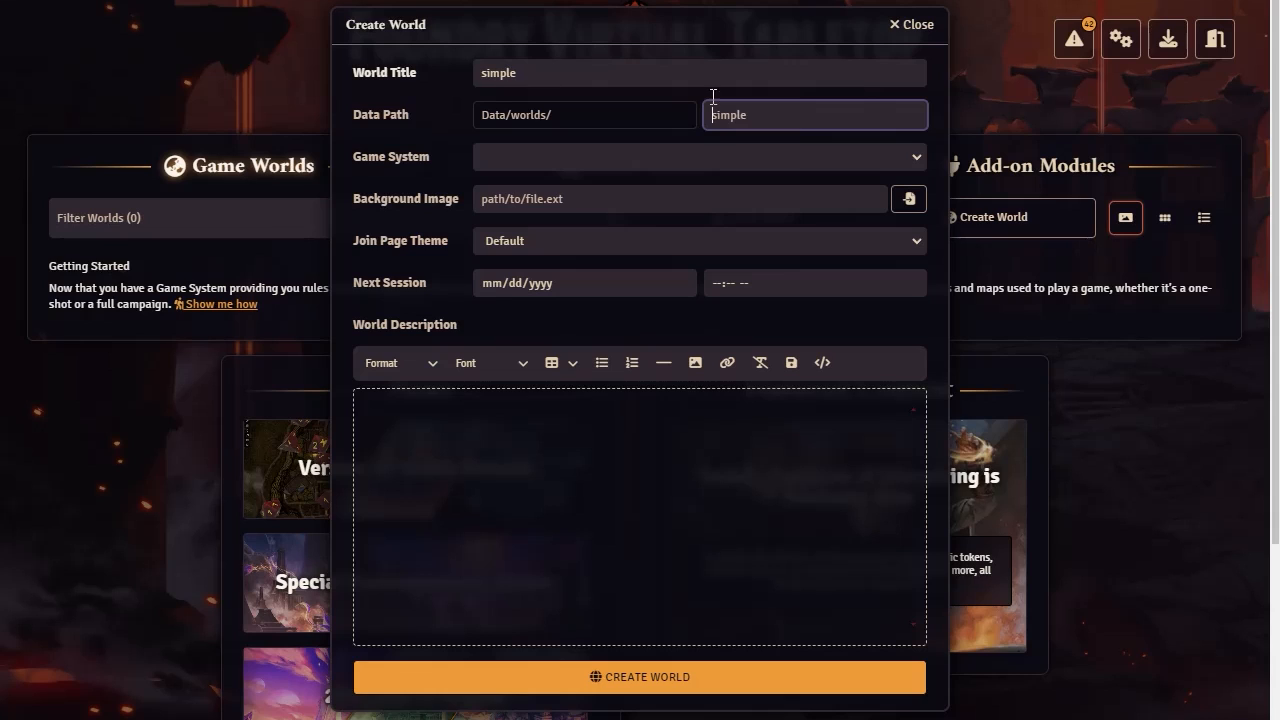
type("sde")
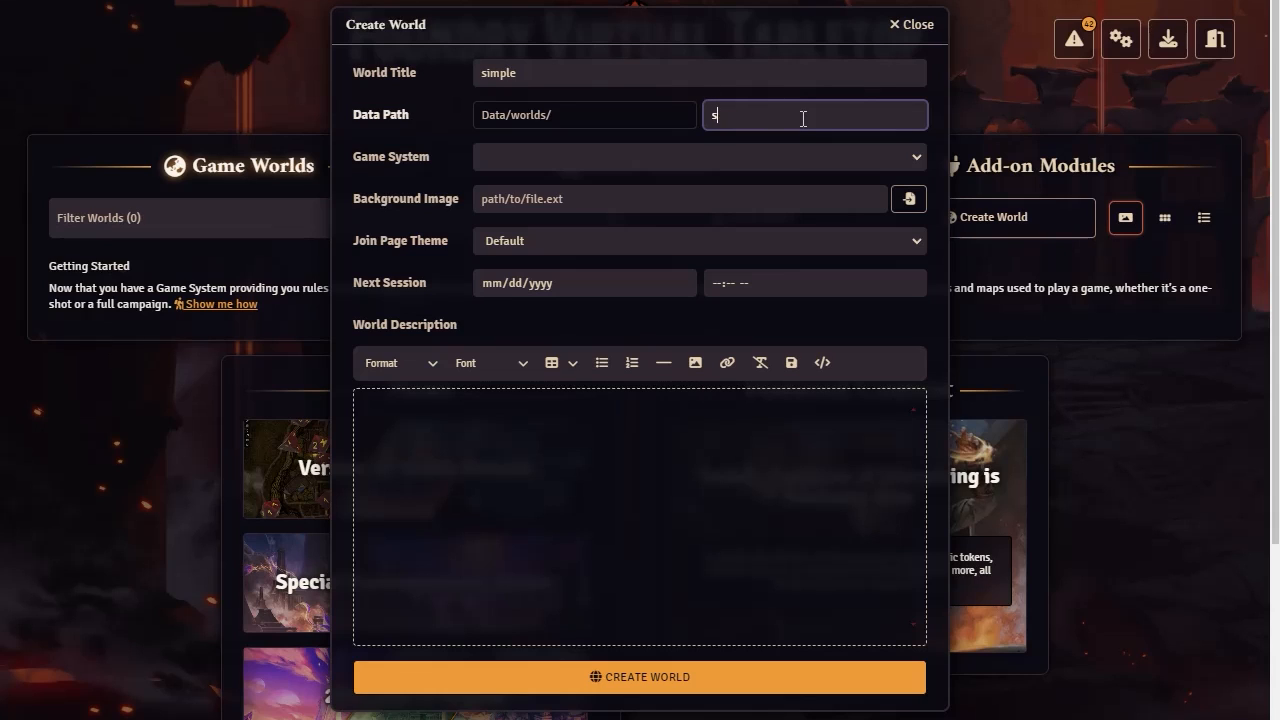
key("BackSpace")
key("BackSpace")
left_click(577, 74)
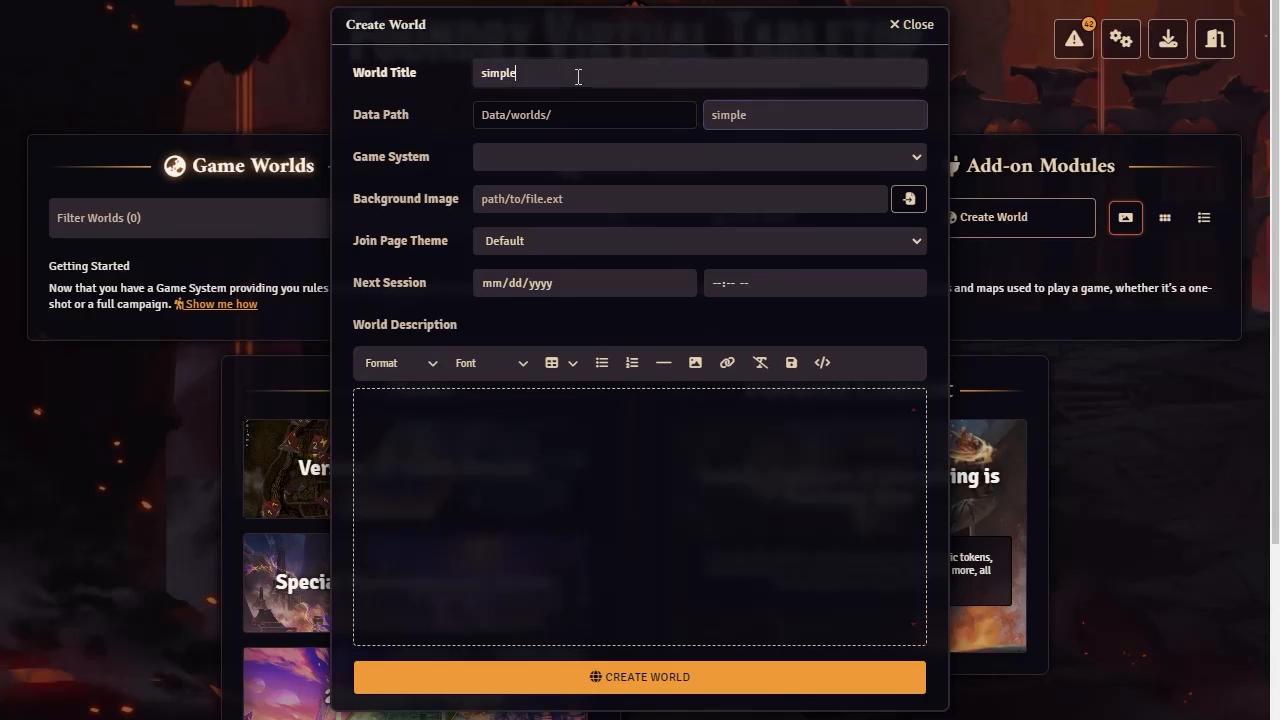
Set the world's Game System to Simple World-Building and check the Join Page Theme choices, keeping Default
left_click(551, 156)
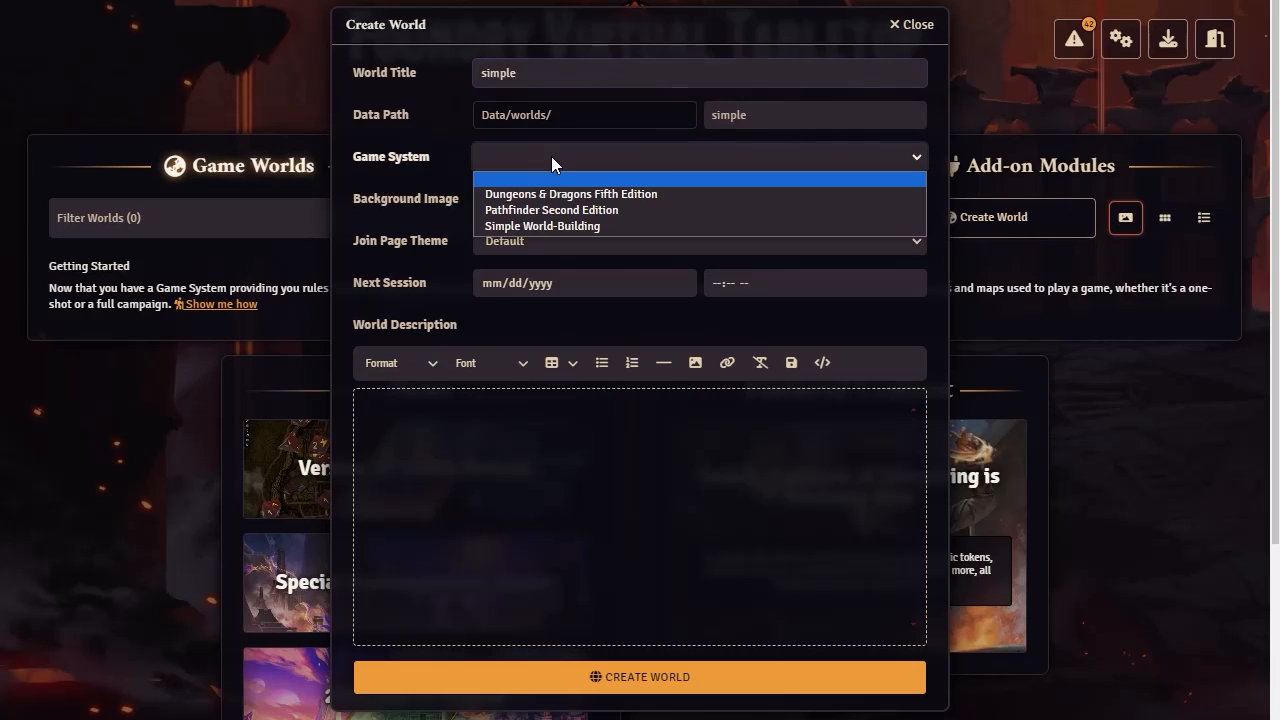
left_click(572, 226)
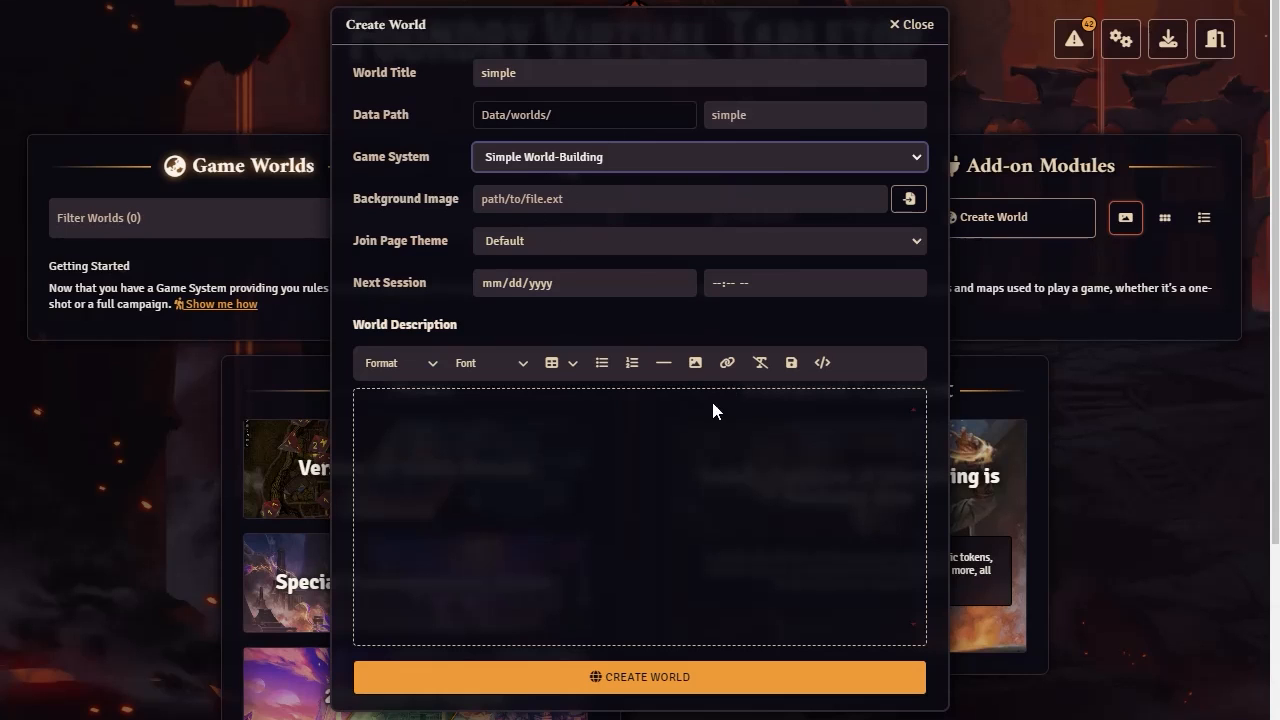
left_click(577, 240)
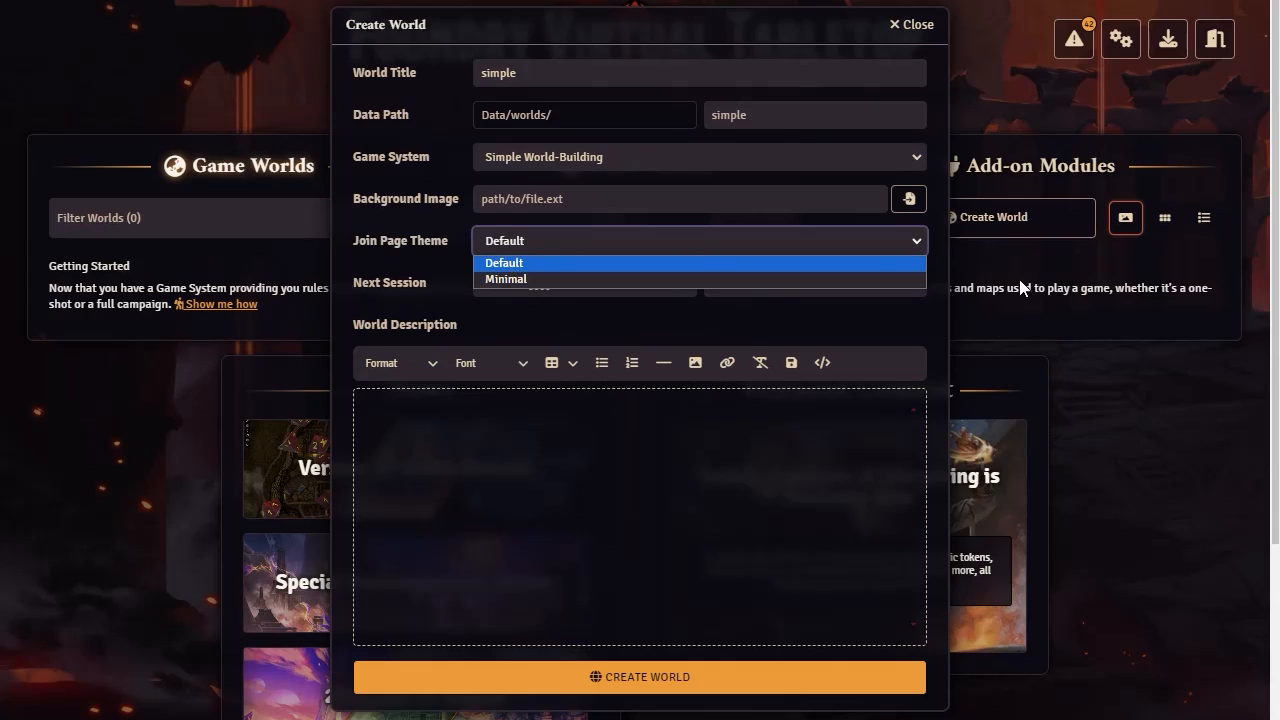
left_click(1185, 382)
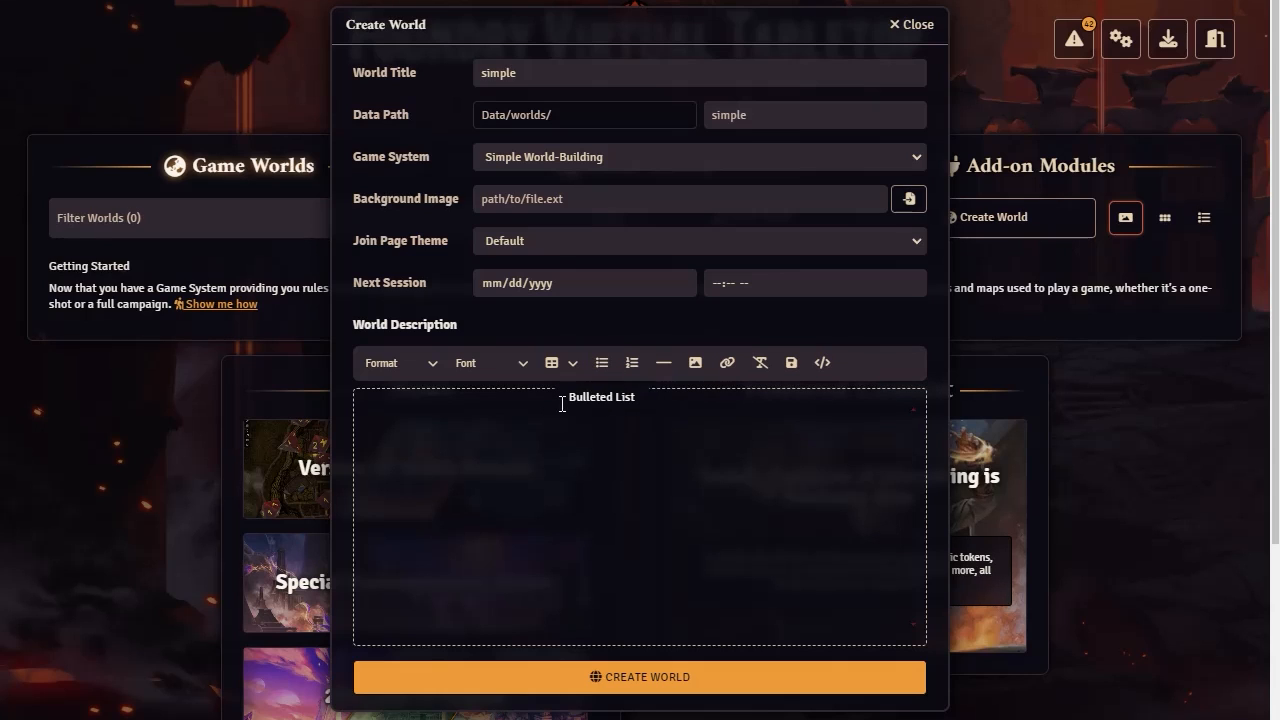
Check the World Description's font and format options, leave the description empty, and create the world
left_click(522, 368)
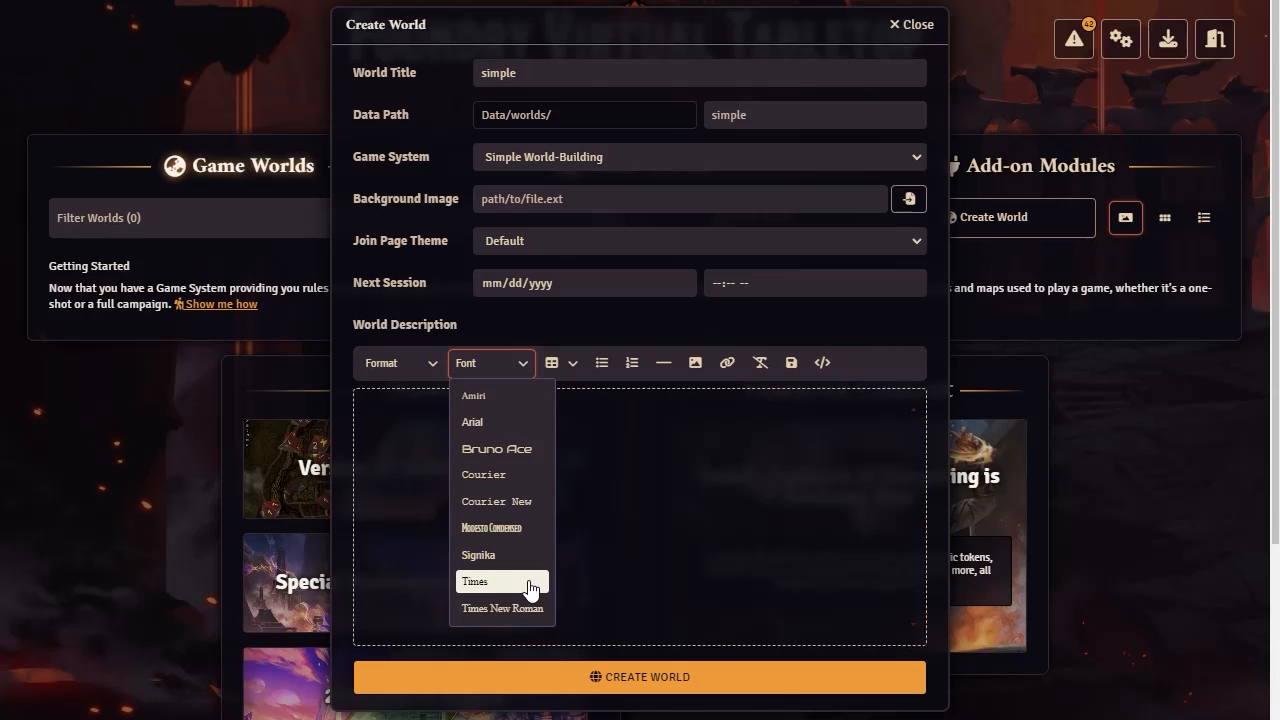
left_click(401, 507)
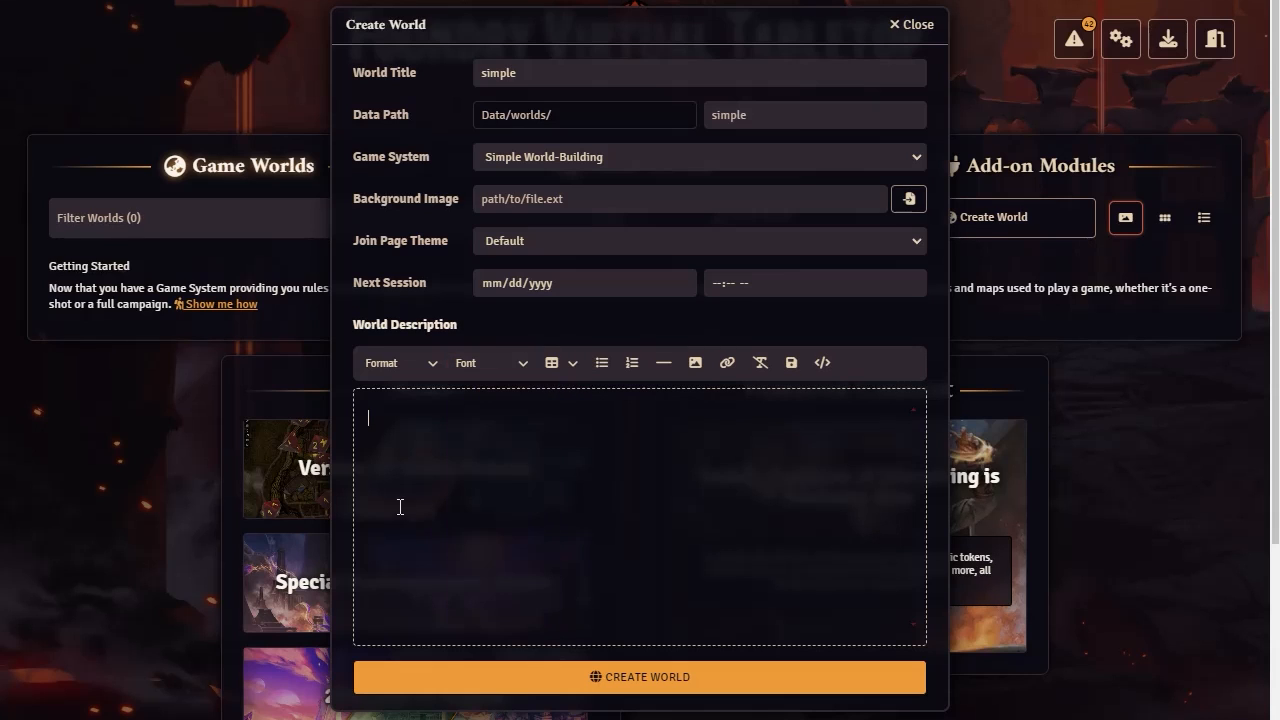
left_click(430, 370)
mouse_move(391, 410)
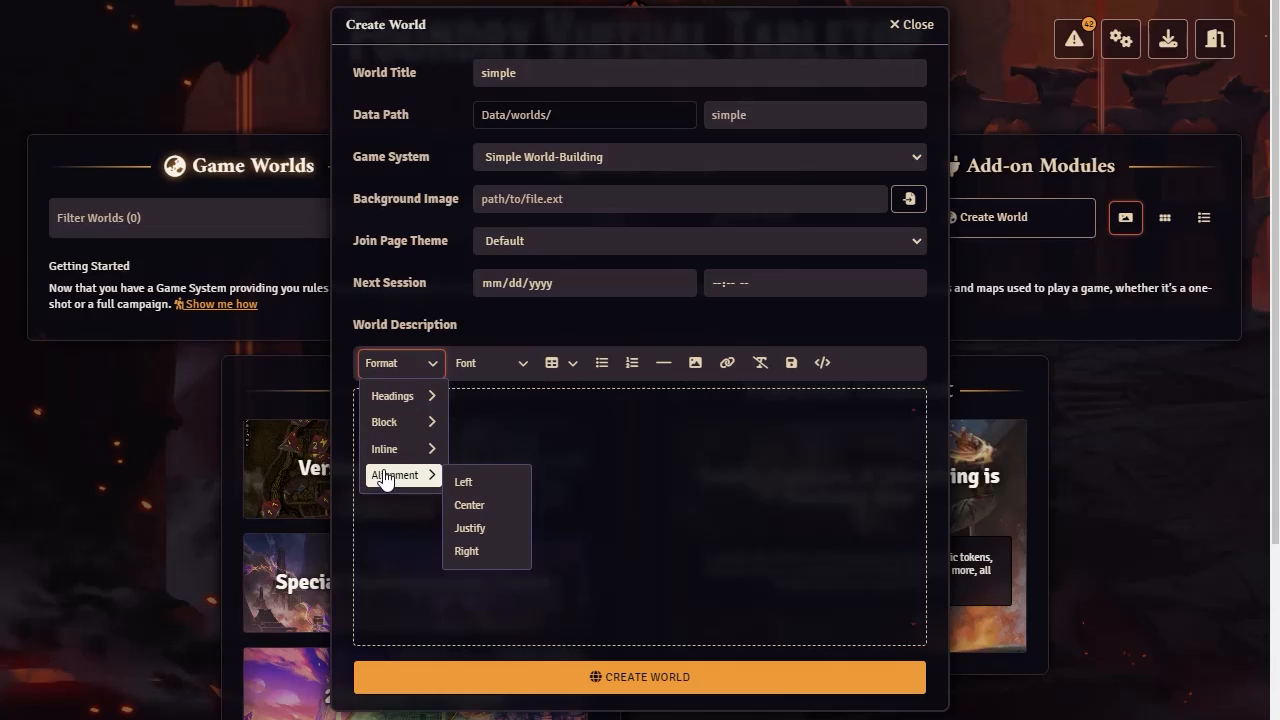
left_click(728, 470)
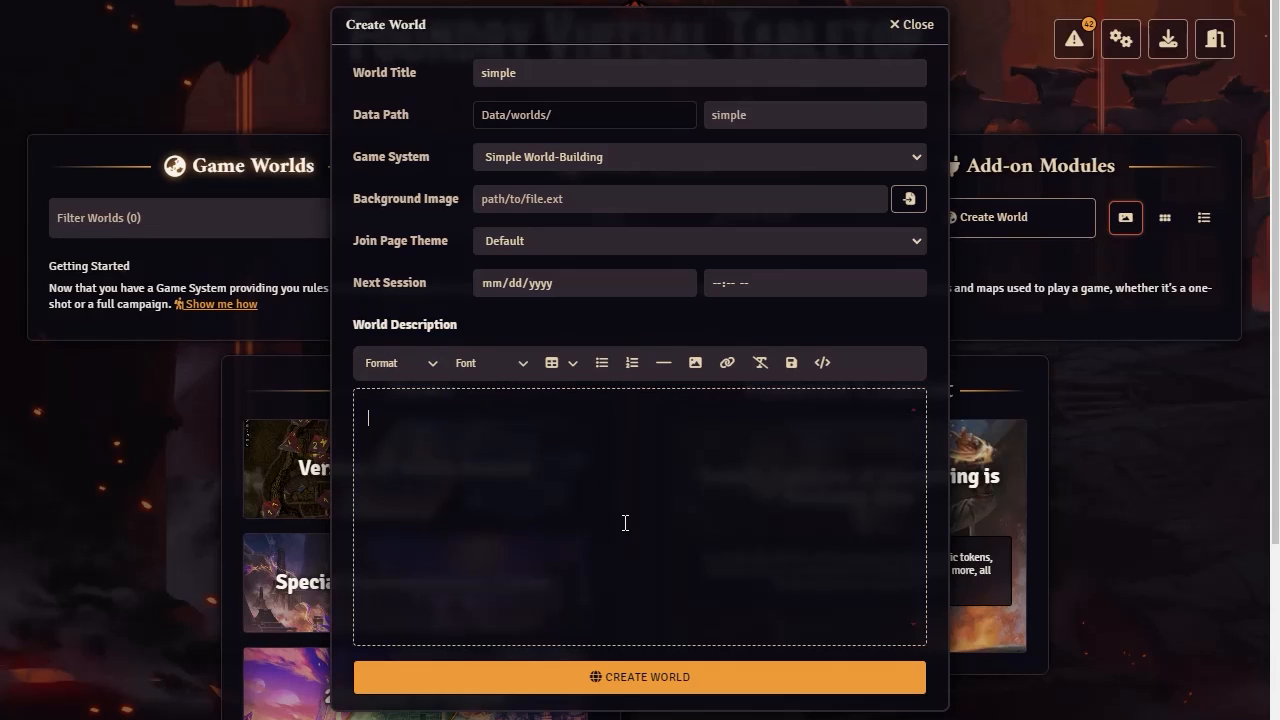
left_click(646, 676)
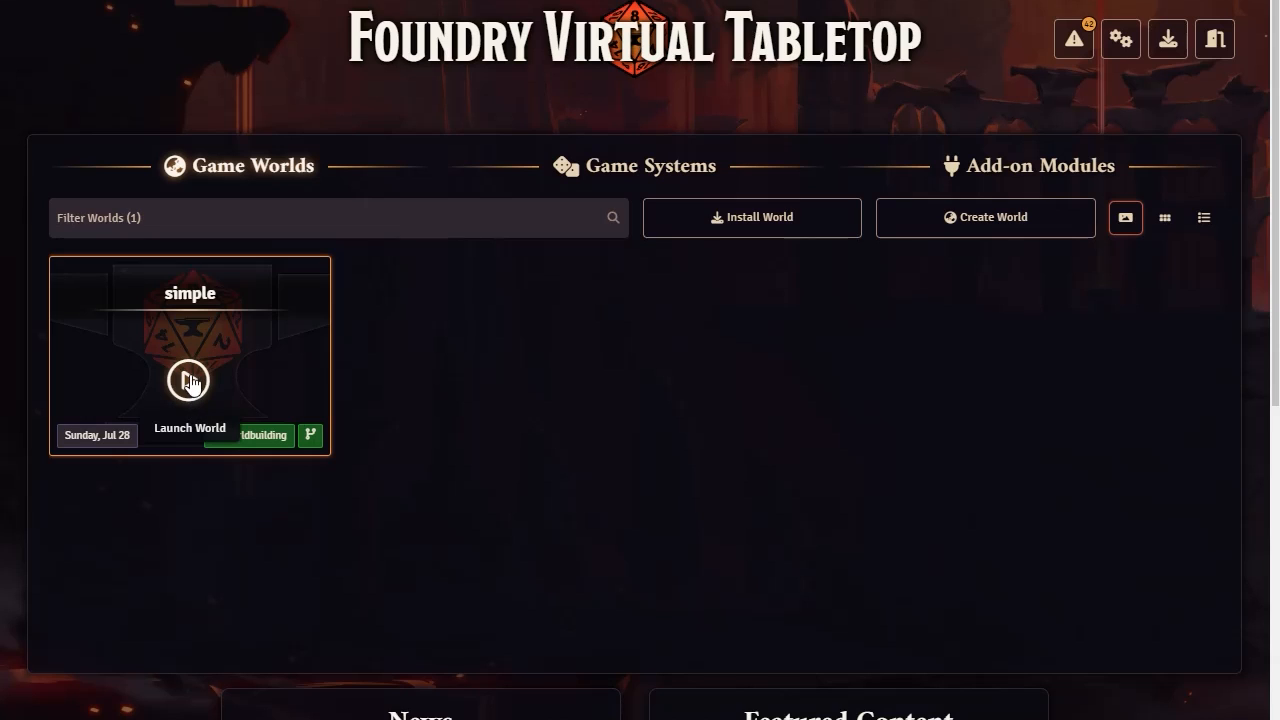
Launch the simple world to view its default join page and return to setup
left_click(191, 388)
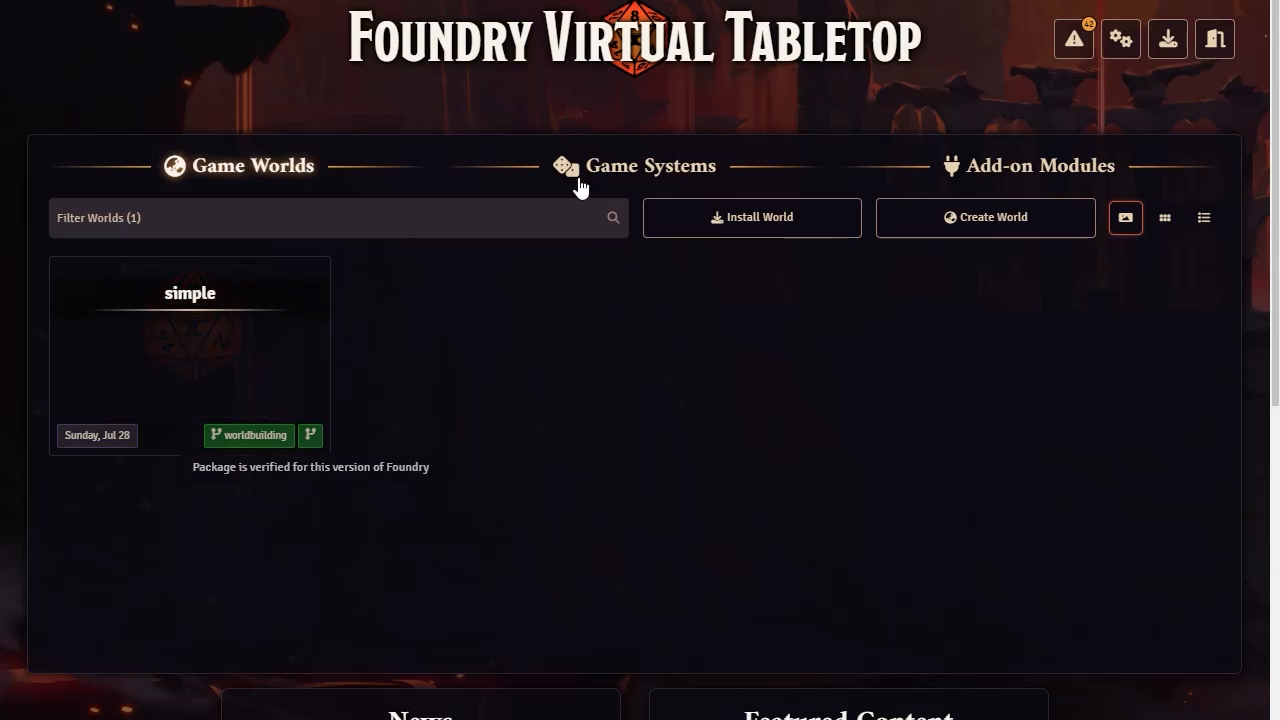
left_click(189, 382)
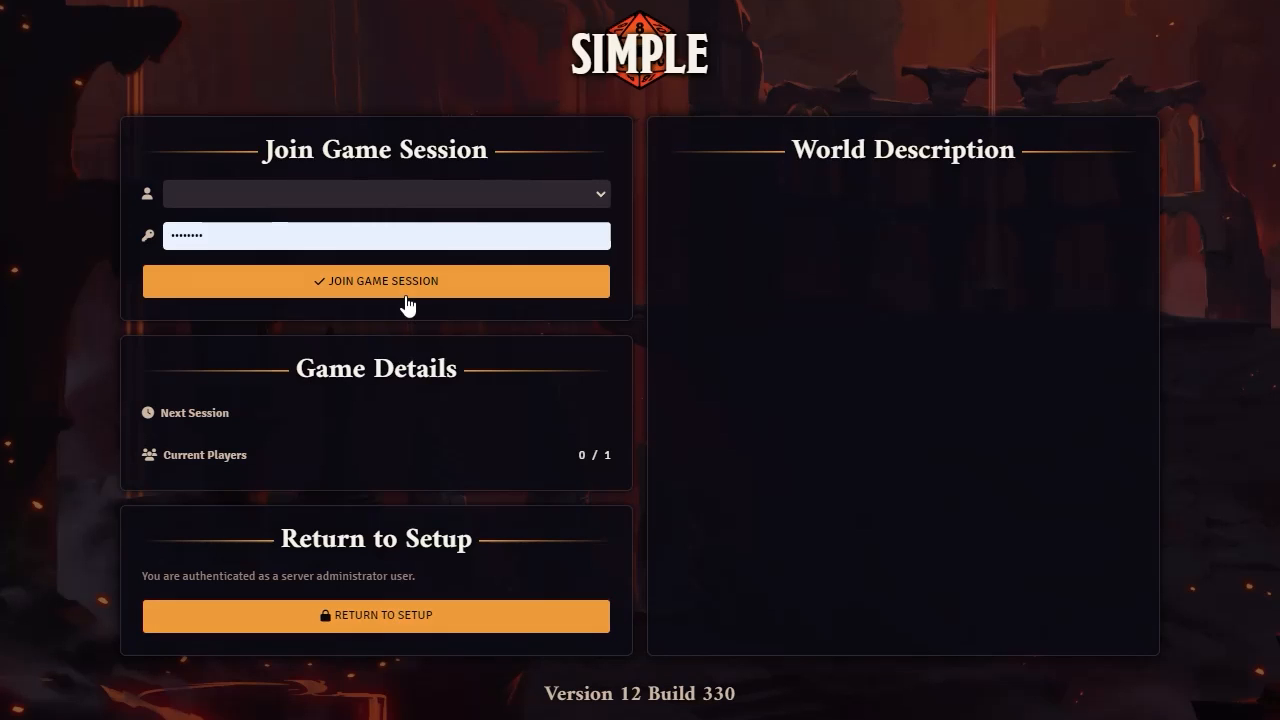
left_click(389, 620)
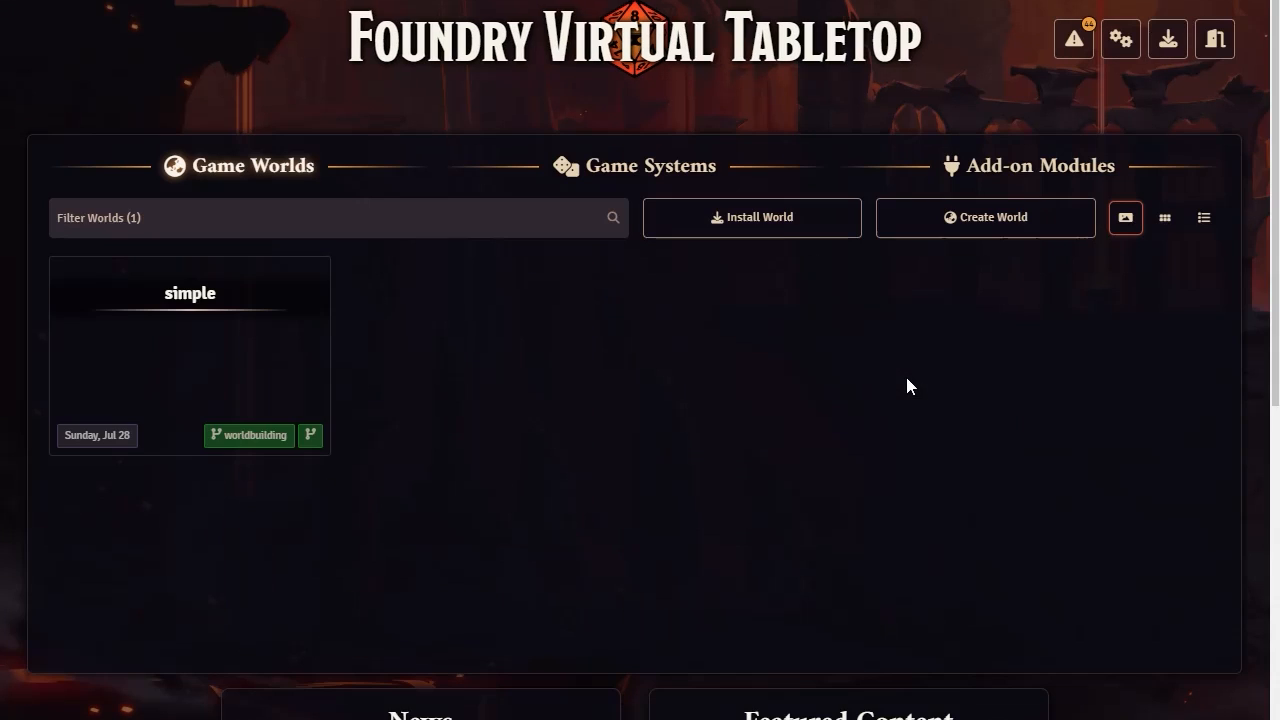
Edit the simple world, set its Join Page Theme to Minimal, and update the world
left_click(115, 372)
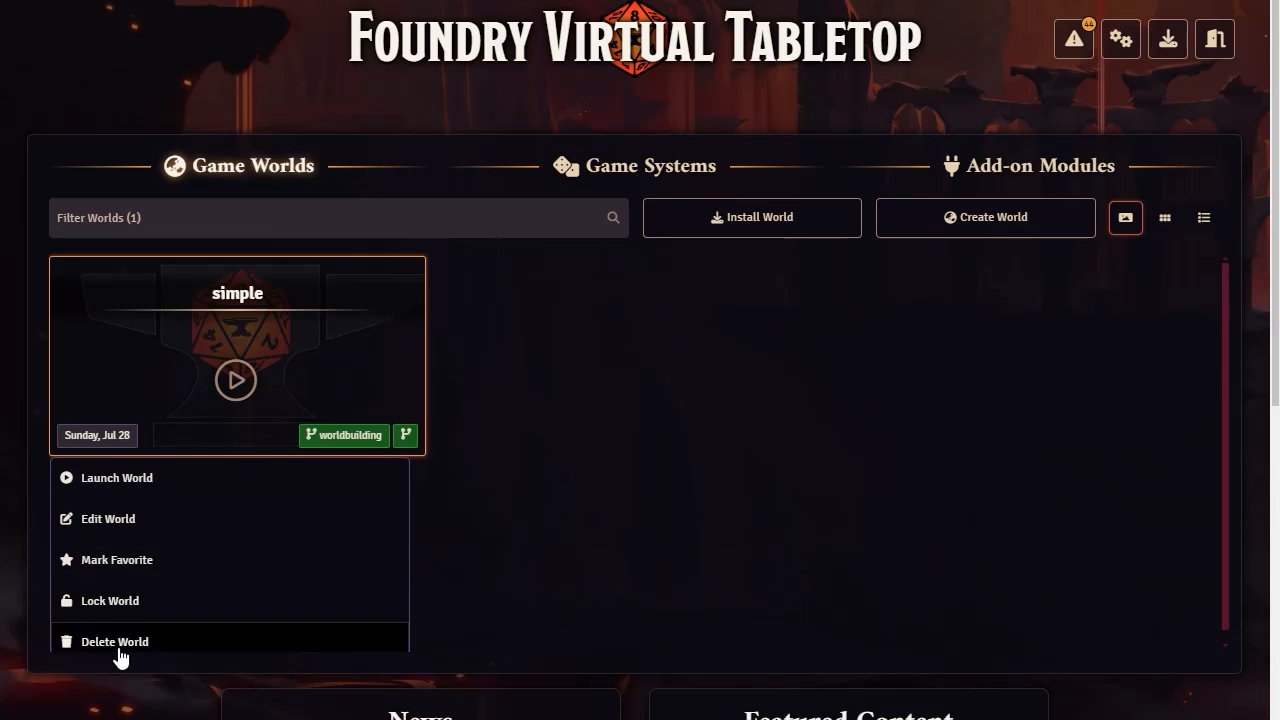
left_click(115, 520)
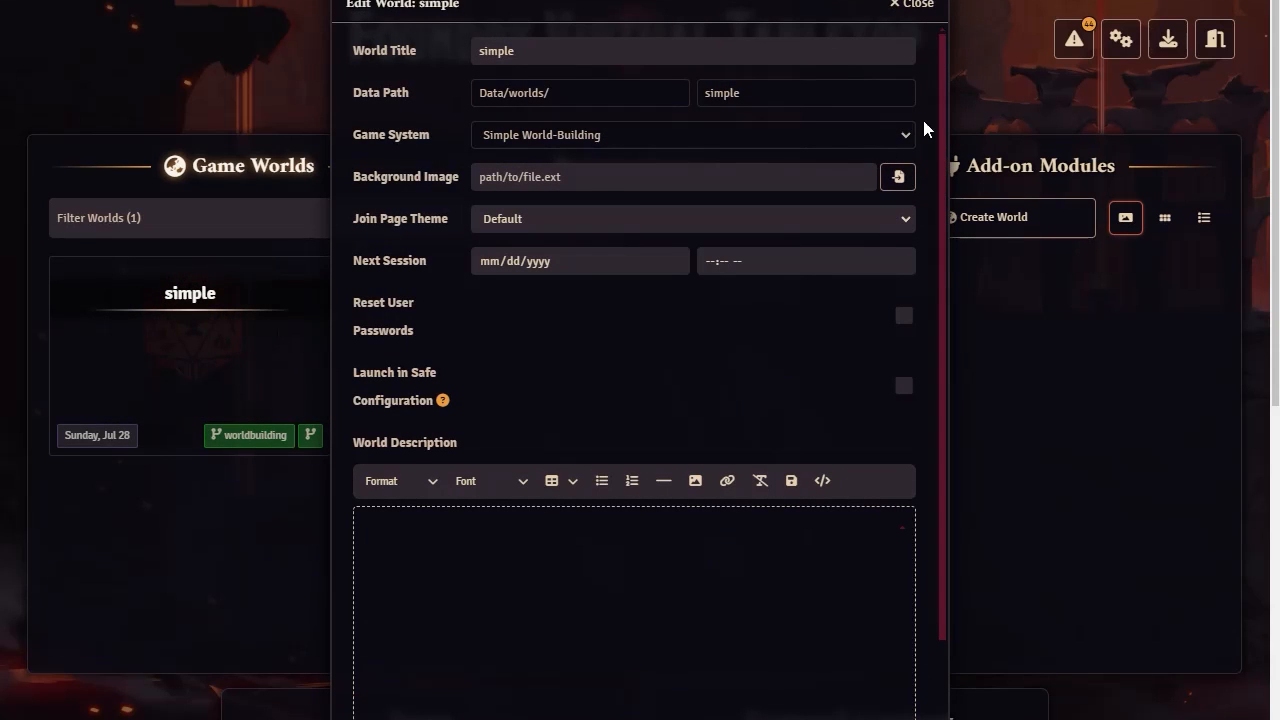
left_click(730, 222)
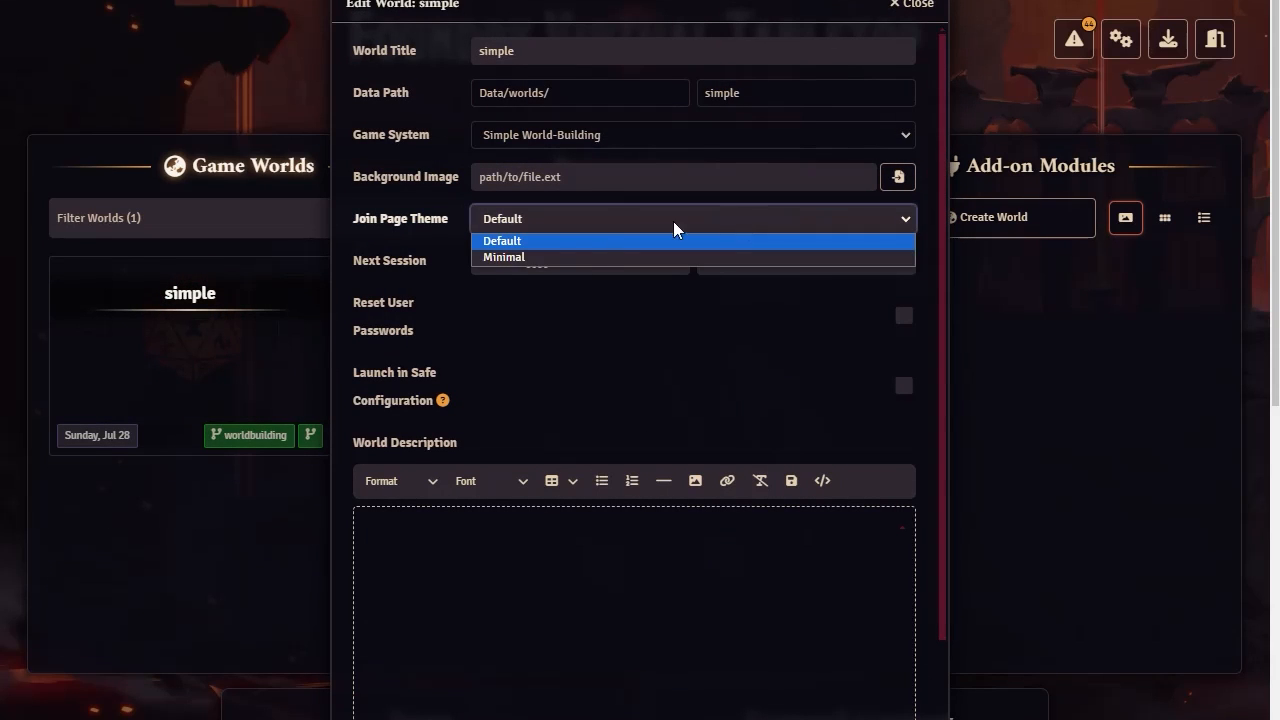
left_click(546, 260)
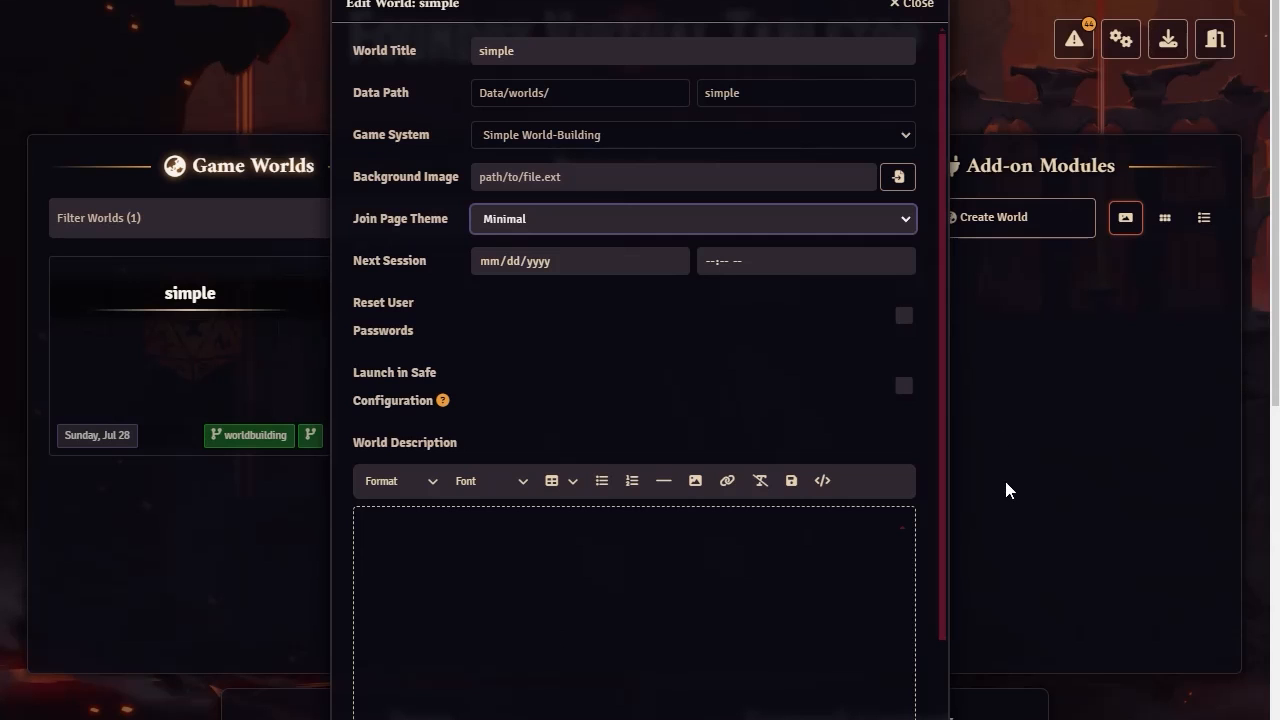
scroll(686, 523, "down", 3)
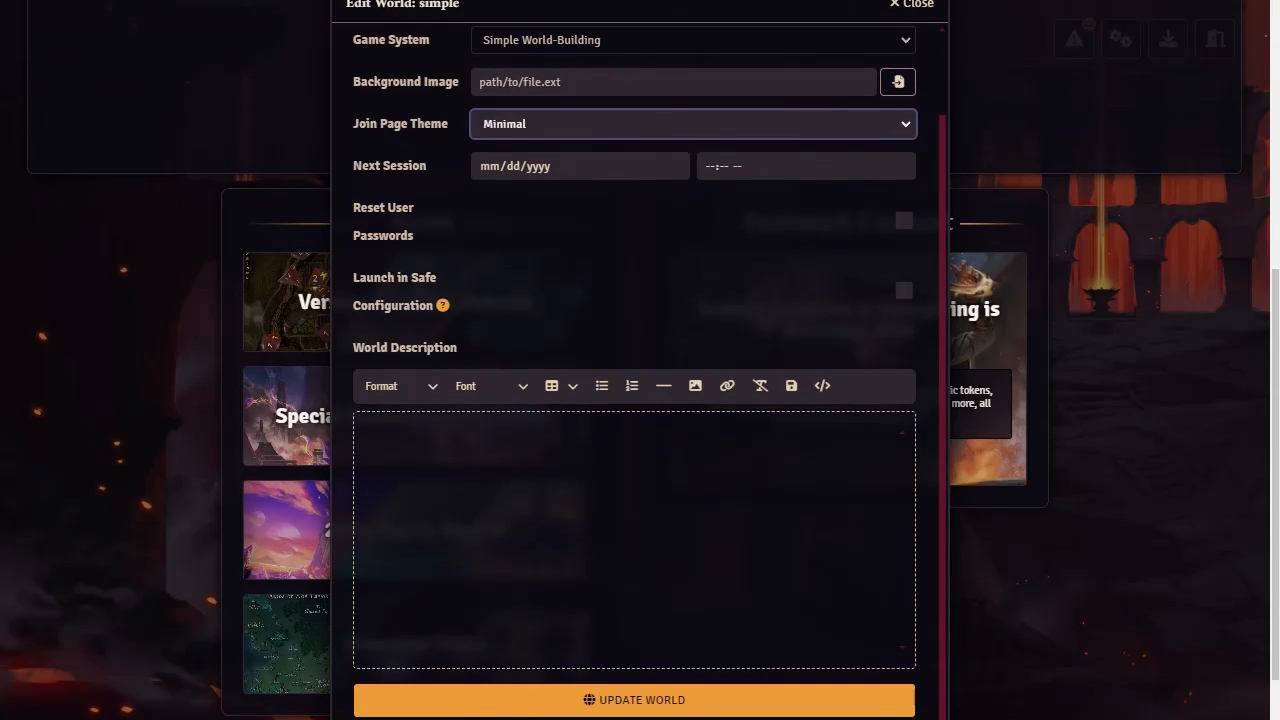
left_click(630, 700)
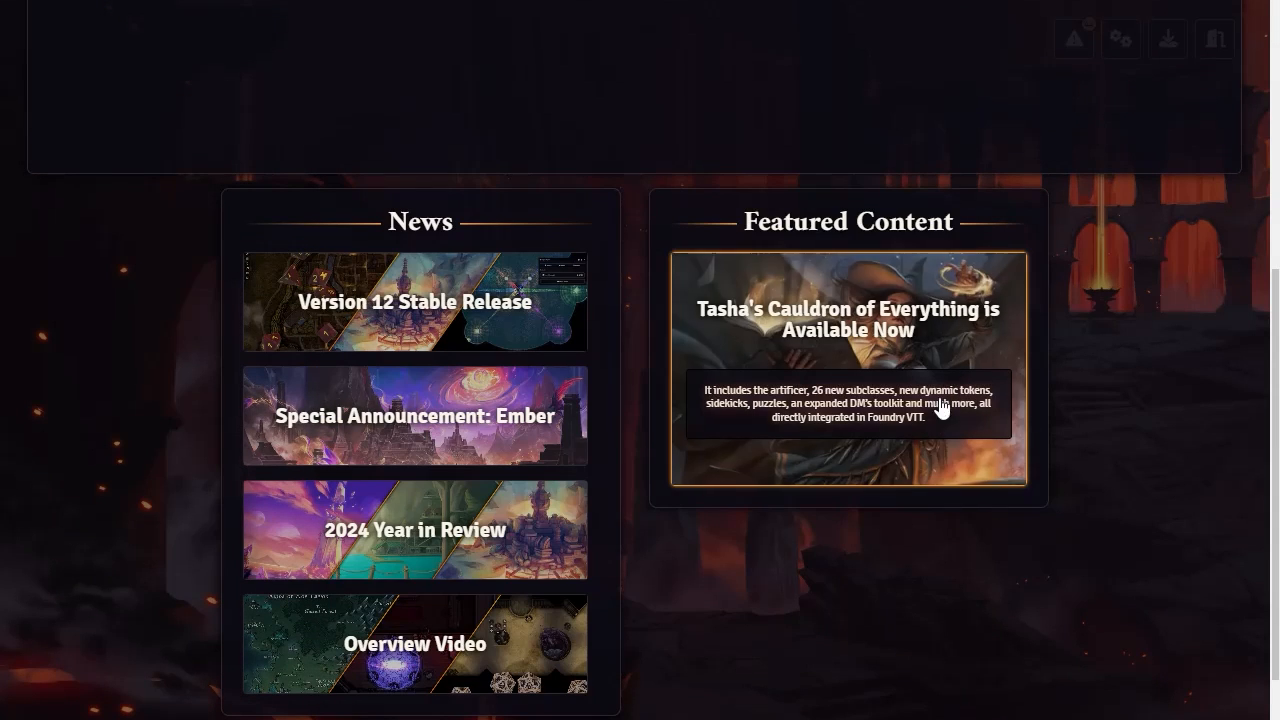
Launch the simple world to view its Minimal join page, check the user choices, and return to setup
scroll(550, 588, "up", 1)
scroll(555, 570, "up", 5)
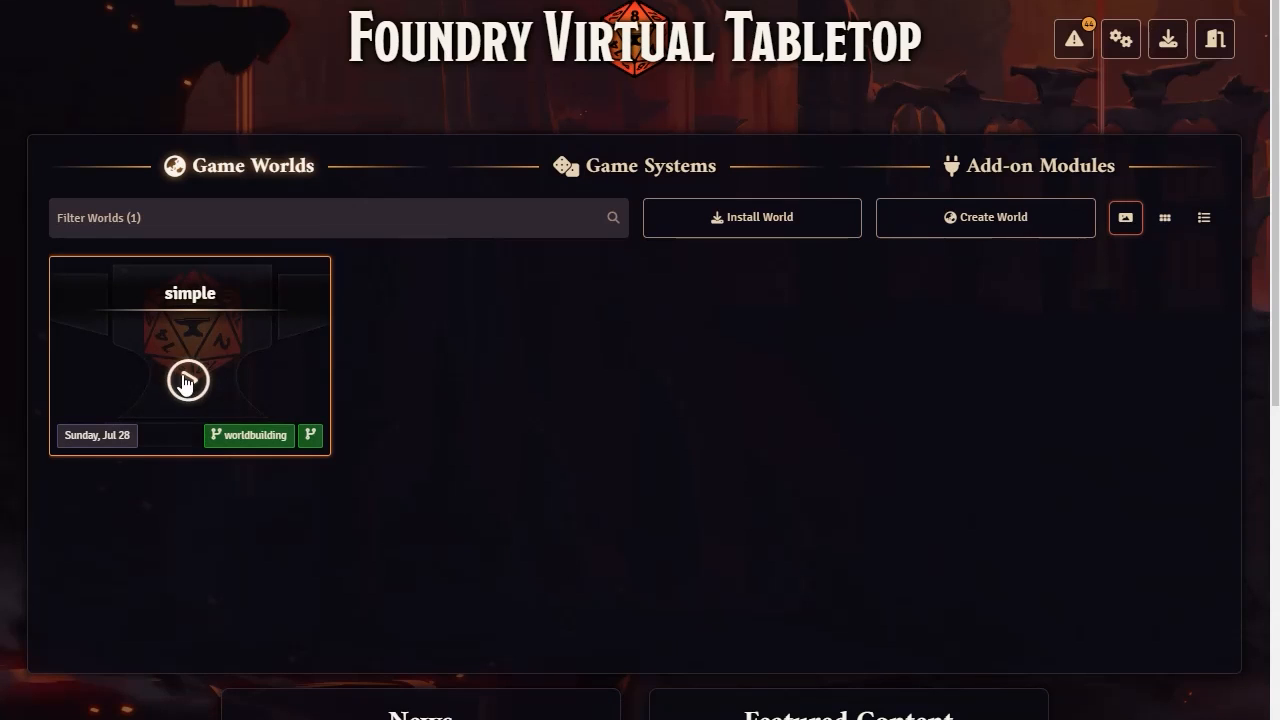
left_click(186, 378)
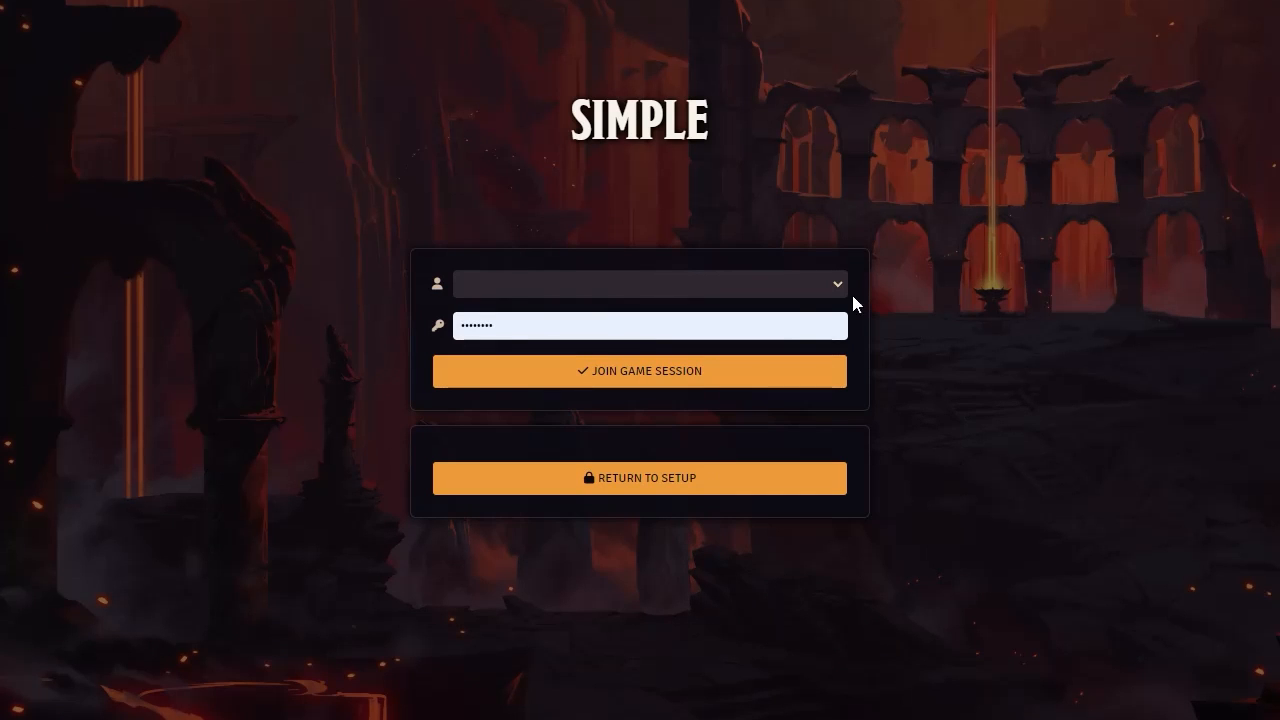
left_click(835, 286)
left_click(841, 286)
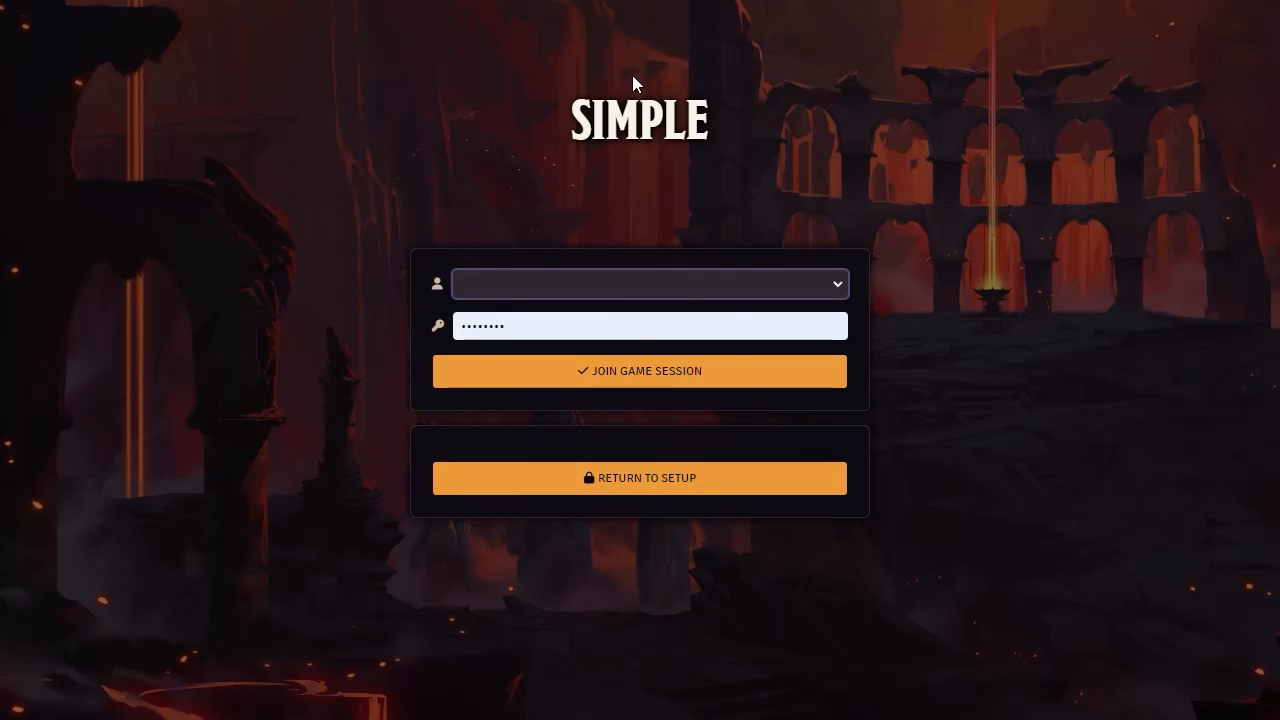
left_click(650, 481)
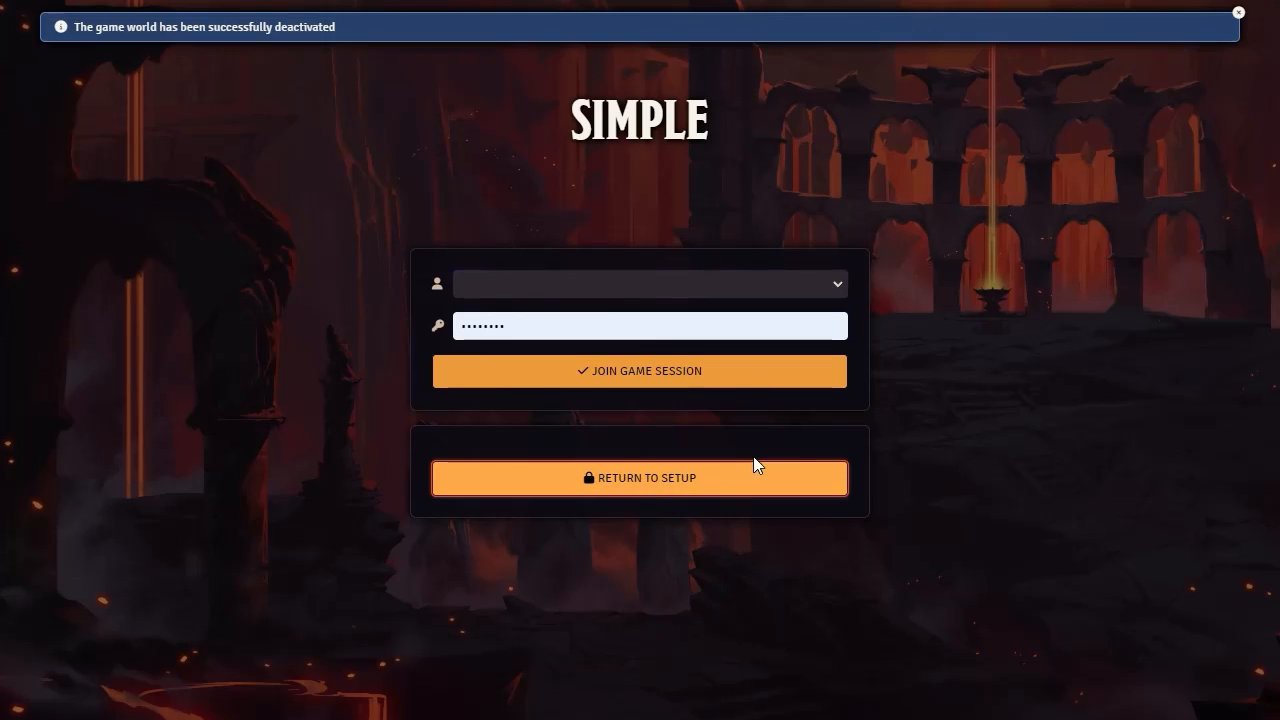